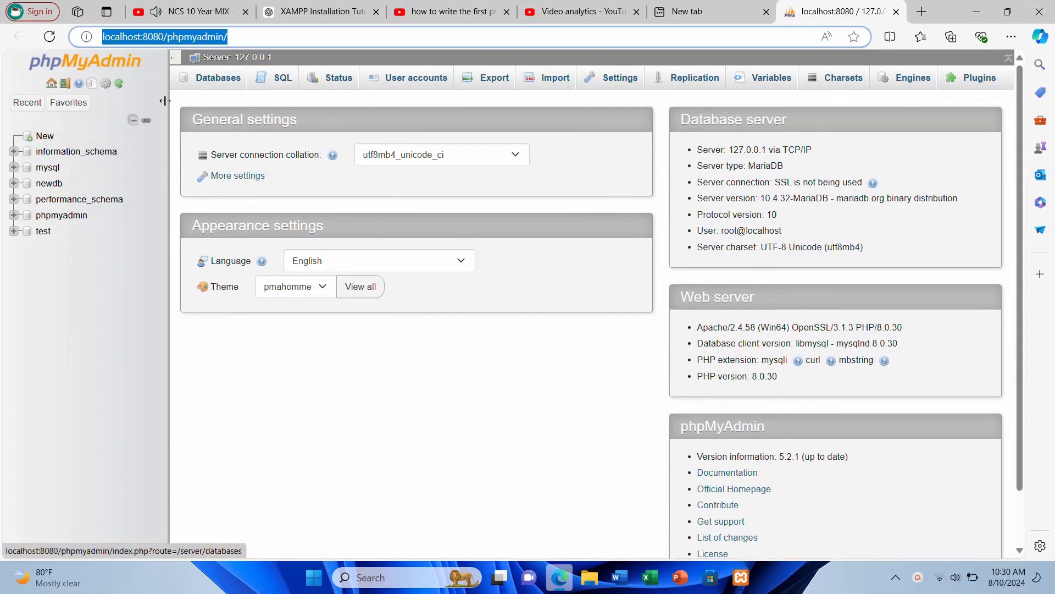
Begin a server-level SQL query with the keywords CREATE DATABASE
left_click(272, 82)
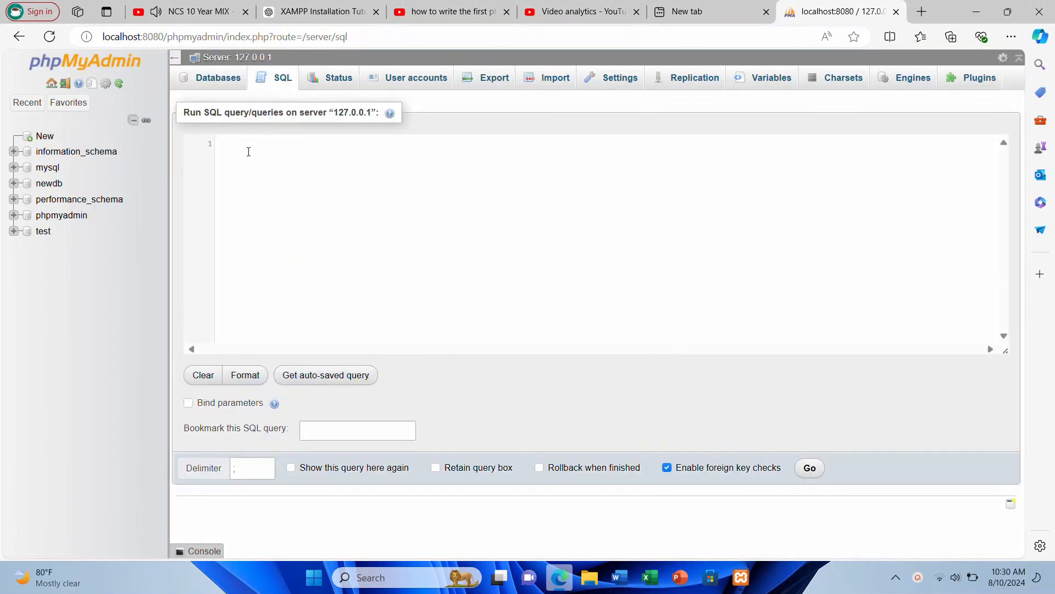
type("C")
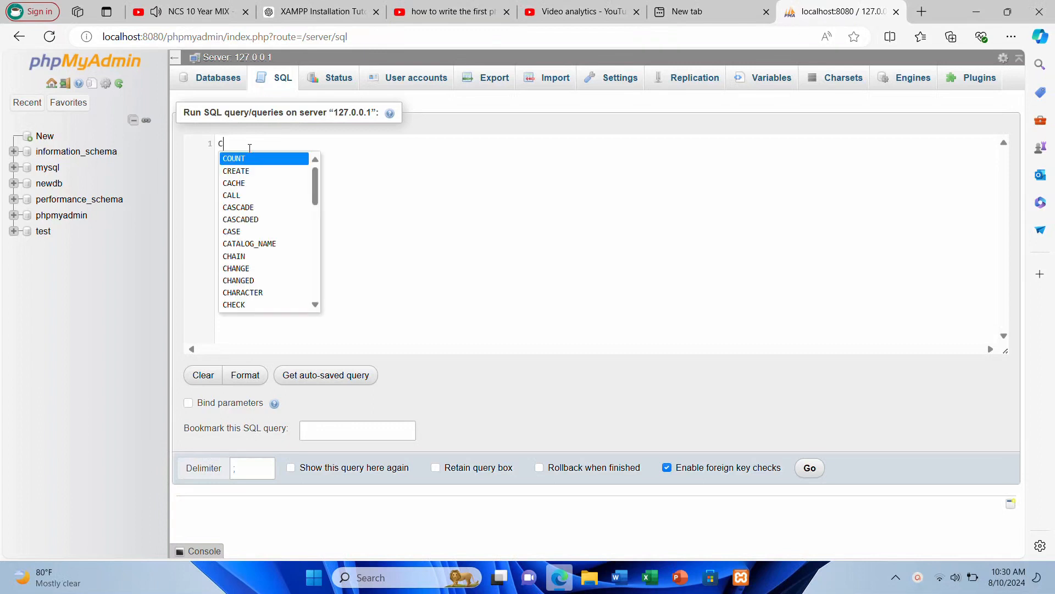
type("RE")
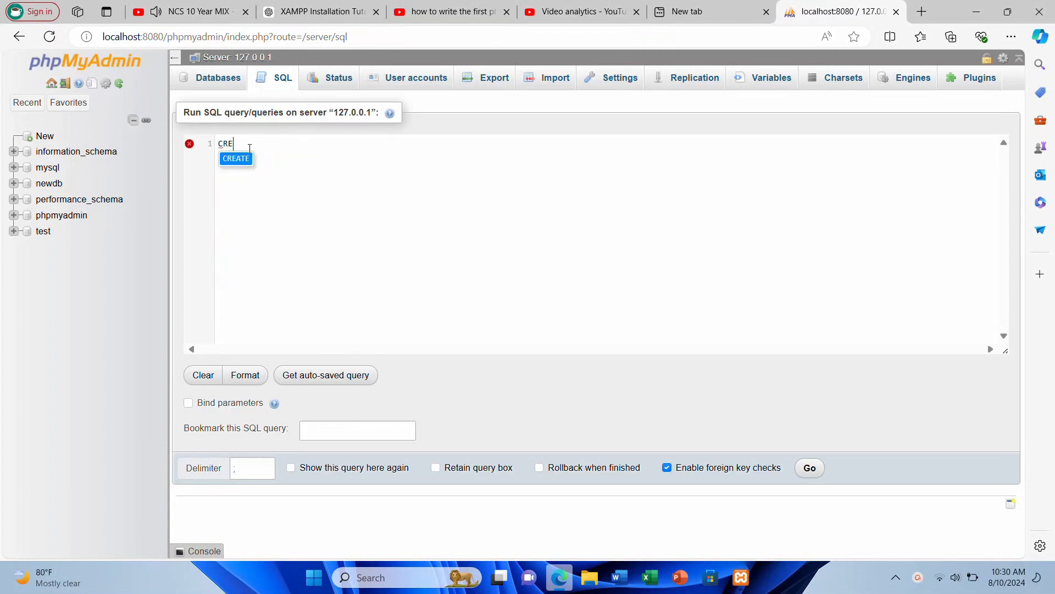
type("ATE")
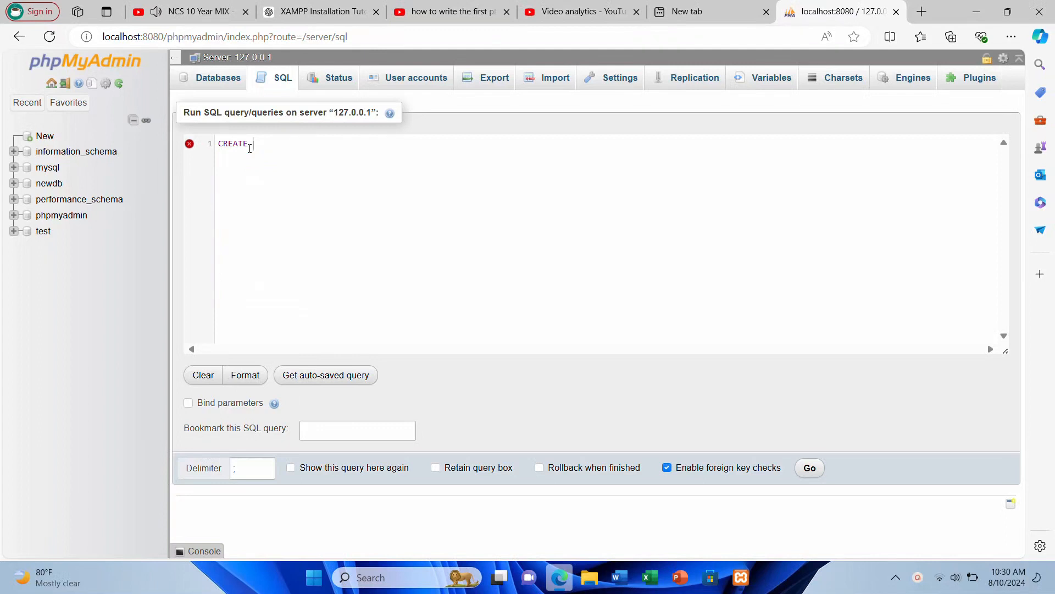
type(" D")
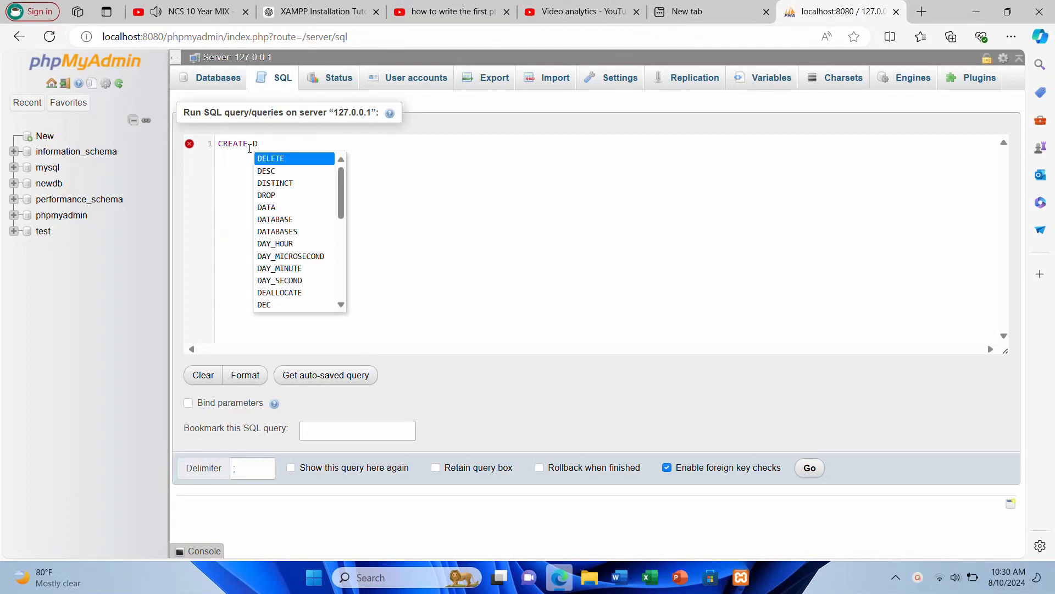
type("A")
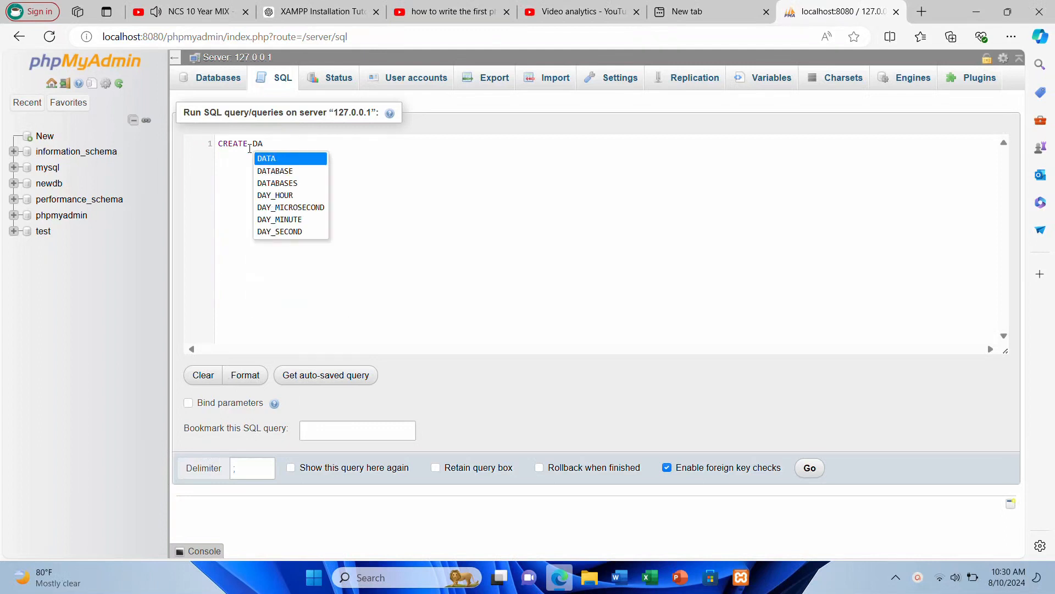
left_click(263, 172)
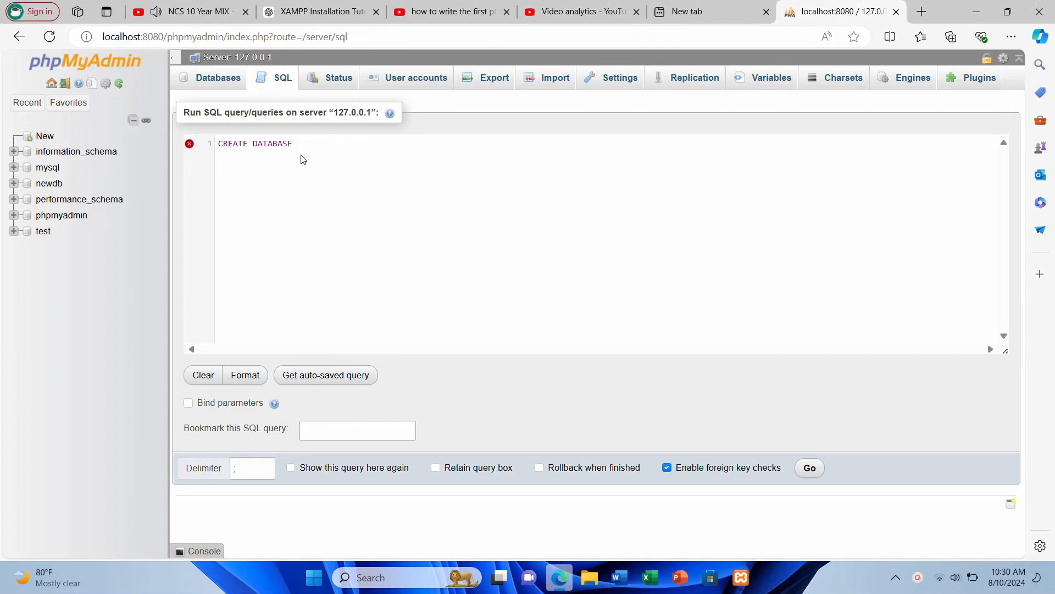
type("USER")
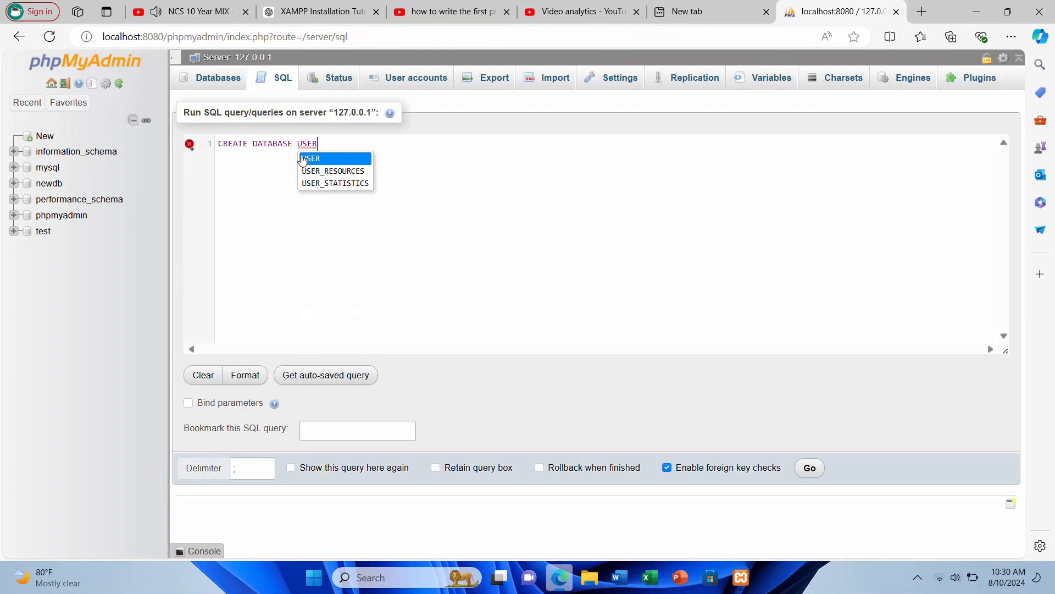
type("_MANA")
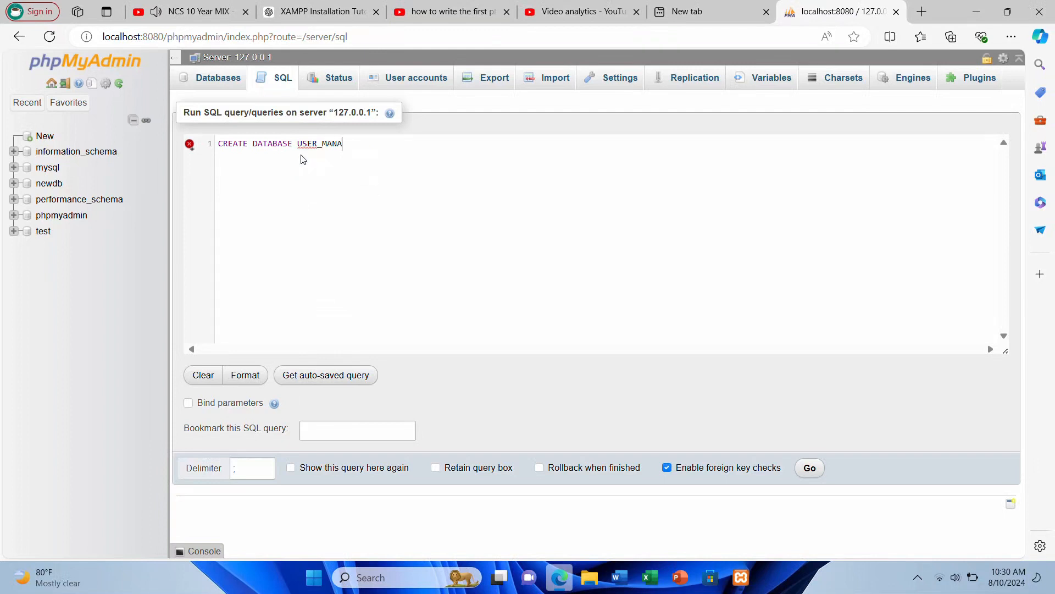
type("GE")
key("BackSpace")
key("BackSpace")
key("BackSpace")
key("BackSpace")
key("BackSpace")
key("BackSpace")
key("BackSpace")
key("BackSpace")
key("BackSpace")
key("BackSpace")
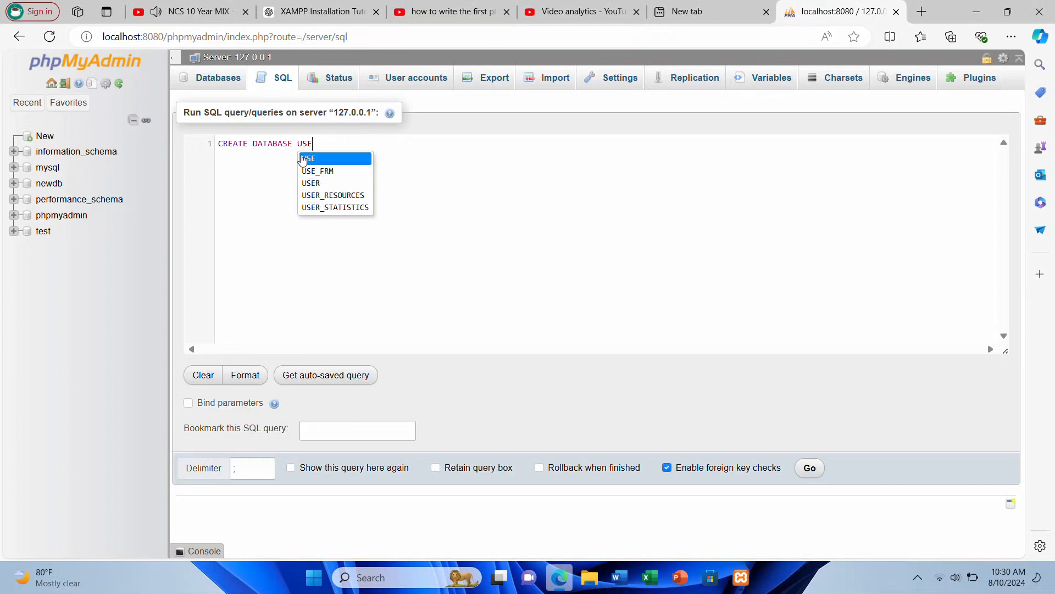
key("BackSpace")
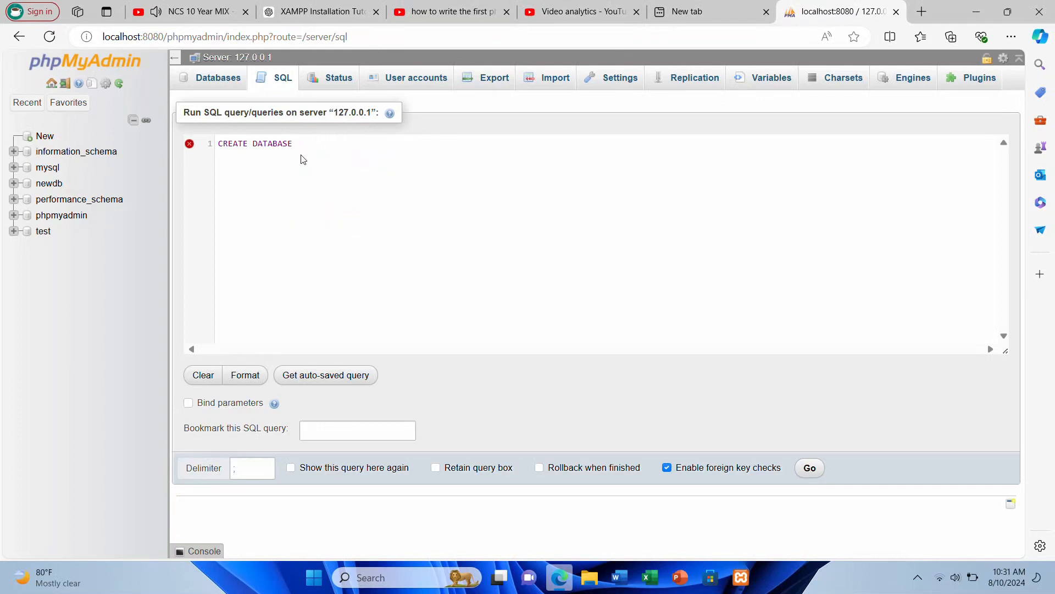
Complete the statement with the lowercase database name user_management and a closing semicolon
type("user_")
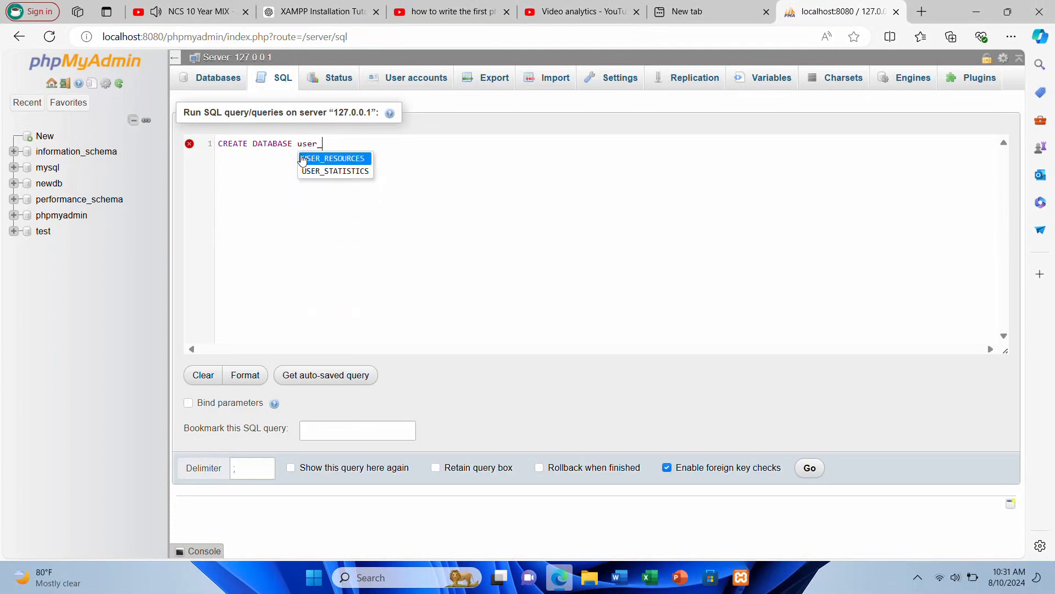
type("managem")
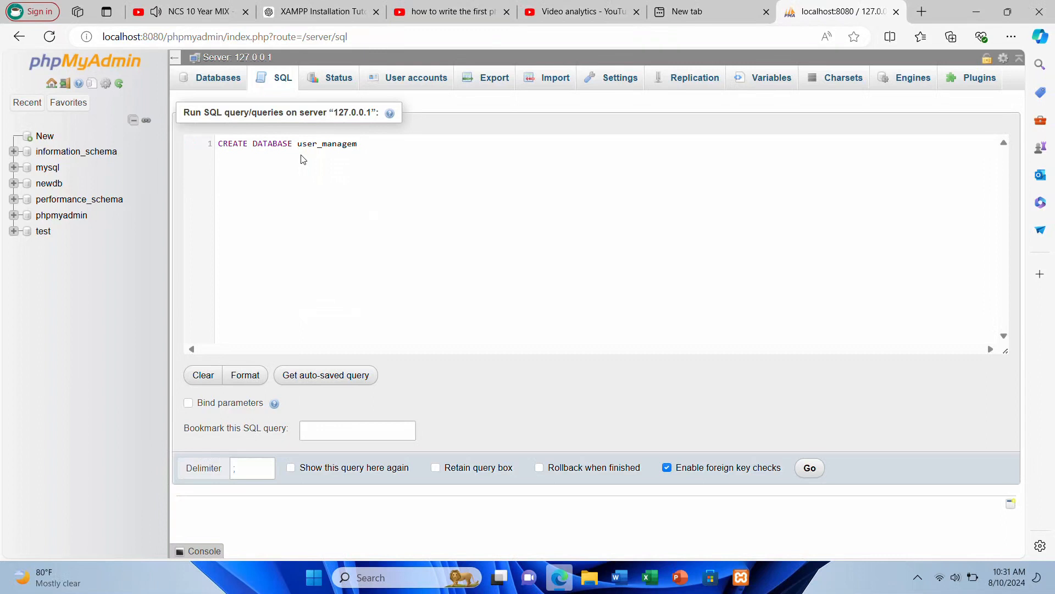
type("ent;")
left_click_drag(378, 147, 208, 149)
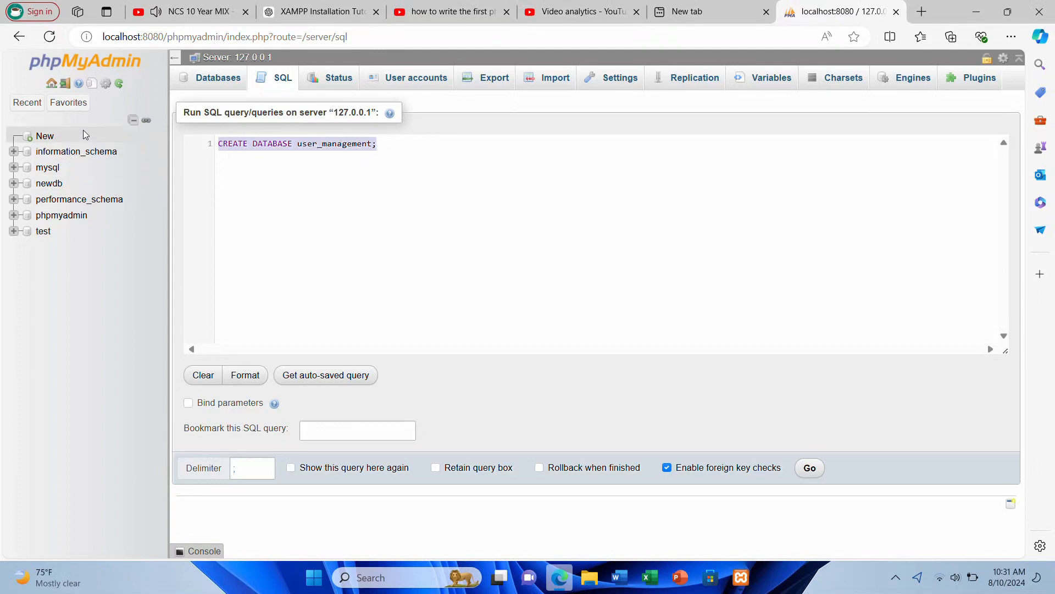
left_click(299, 144)
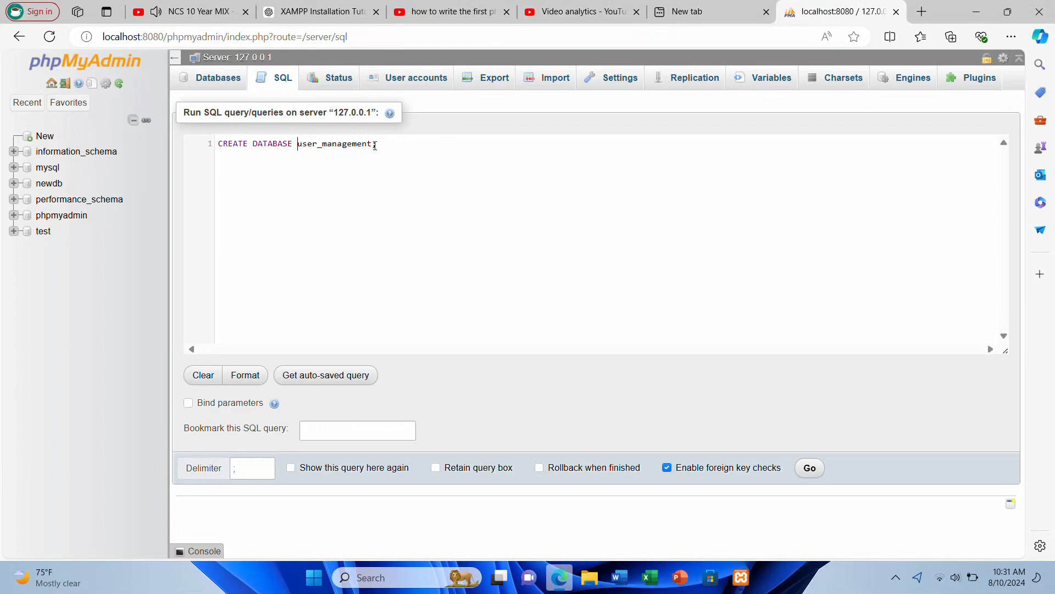
left_click_drag(368, 144, 298, 147)
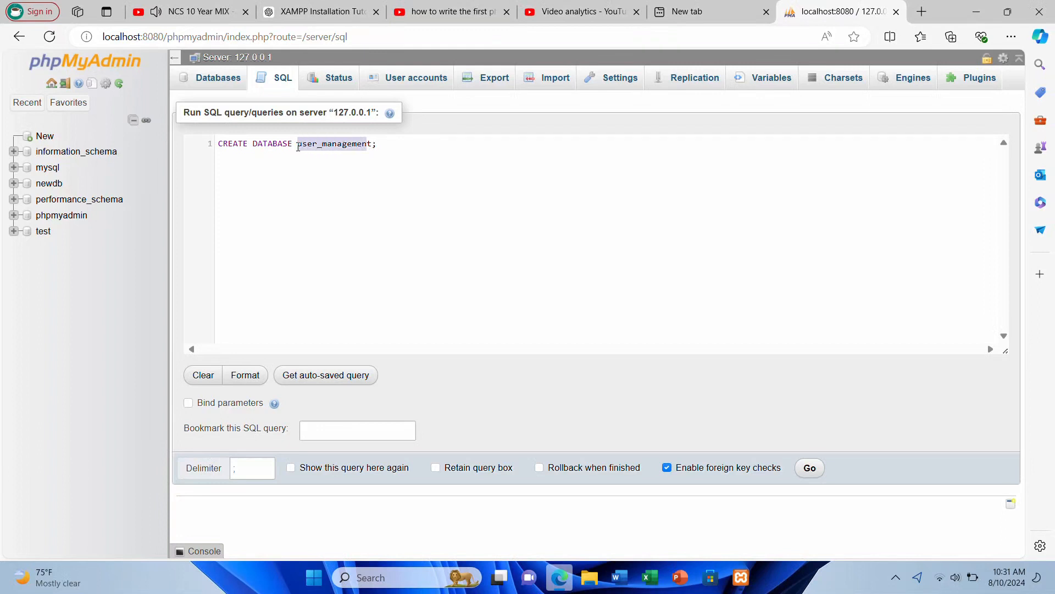
left_click(380, 144)
left_click_drag(239, 167, 219, 149)
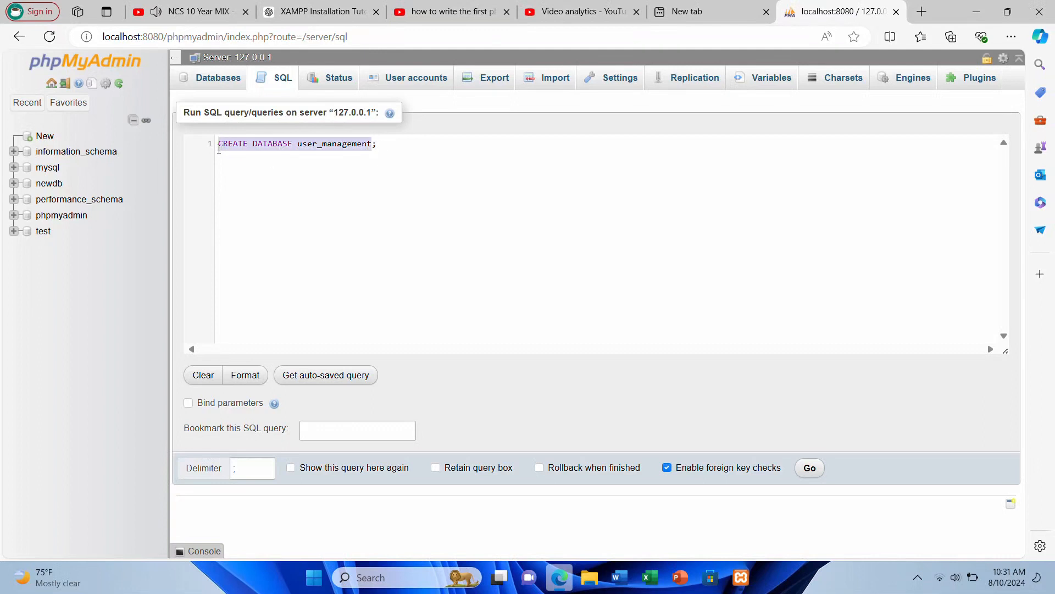
Execute the CREATE DATABASE statement and open the new user_management database
left_click(810, 469)
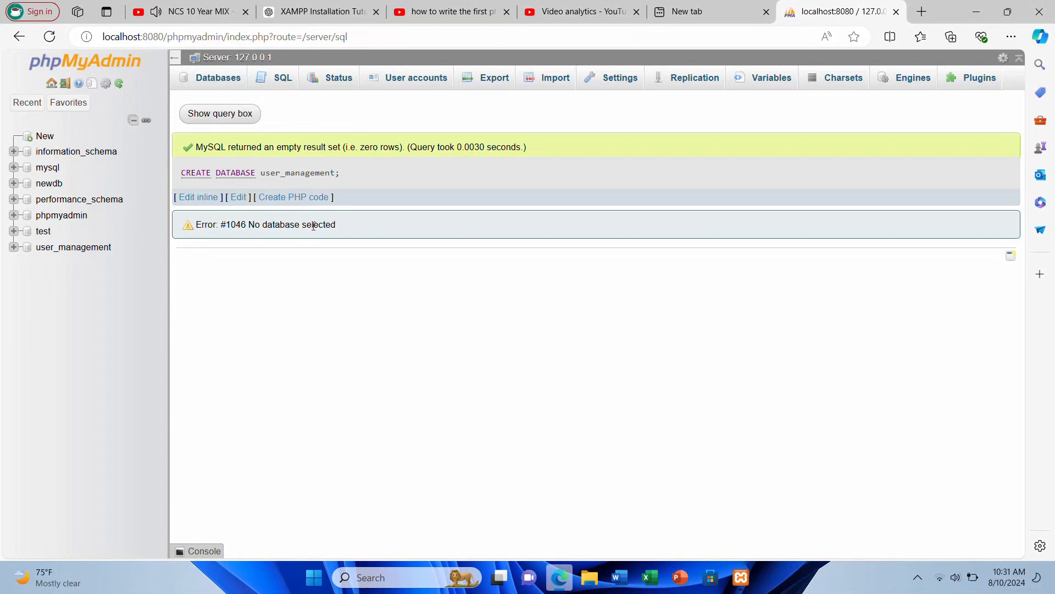
left_click(51, 249)
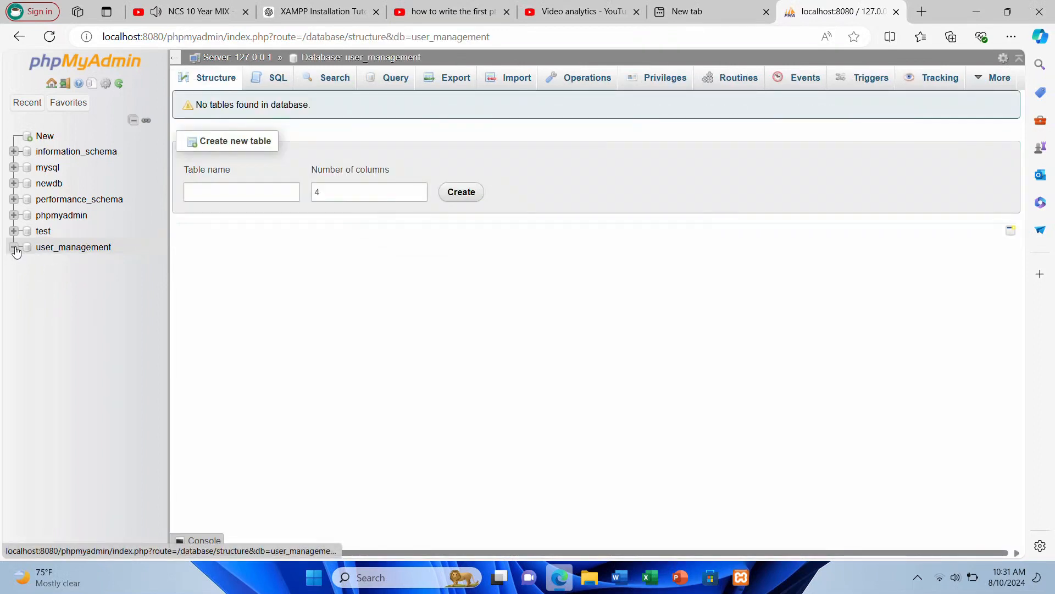
Start a new table named user with 4 columns in the user_management database
left_click(262, 192)
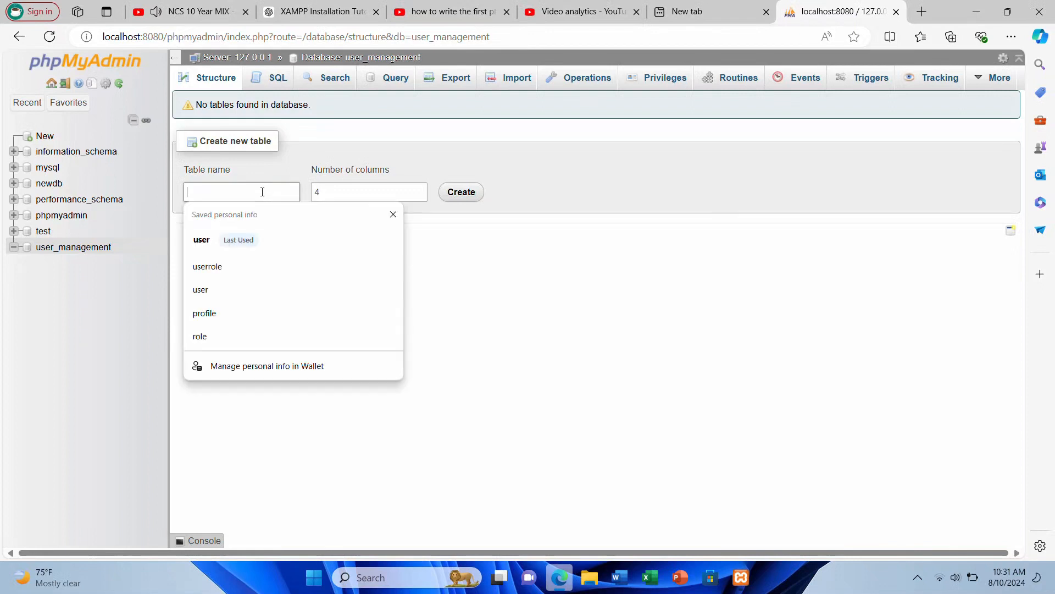
type("user")
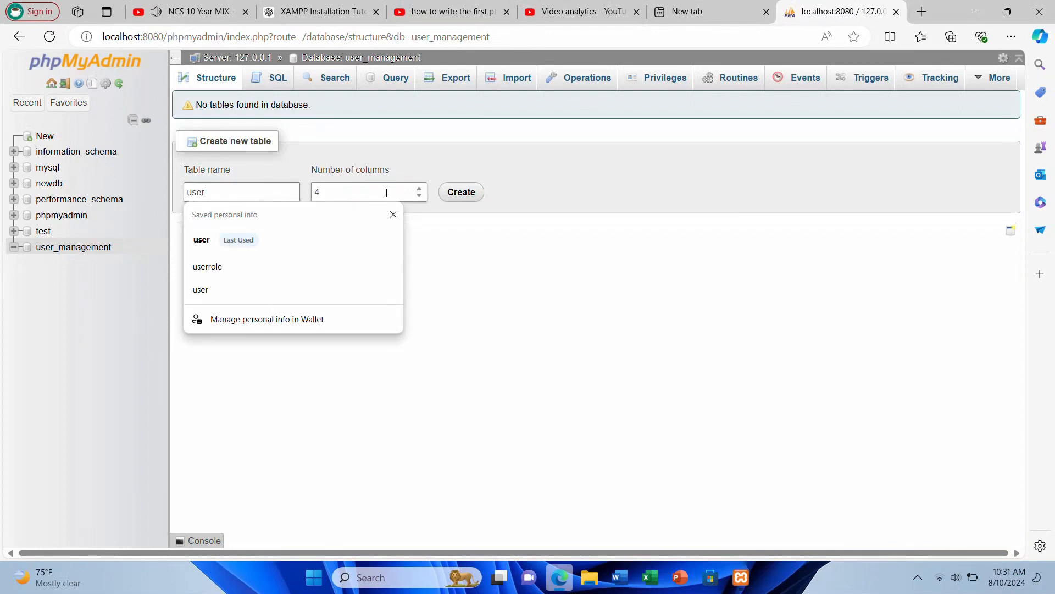
left_click(386, 192)
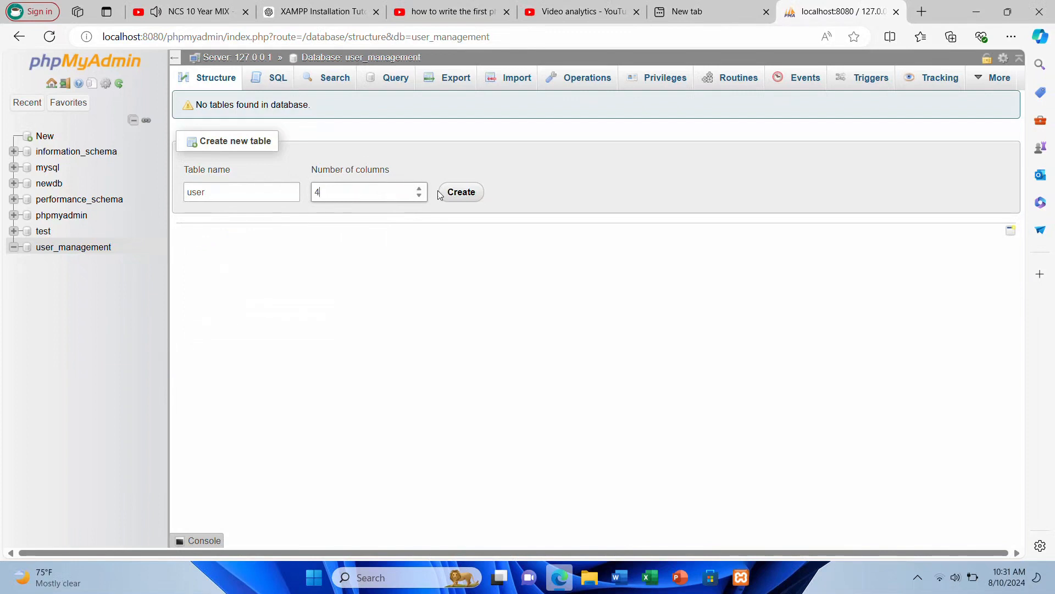
left_click(460, 193)
left_click(454, 192)
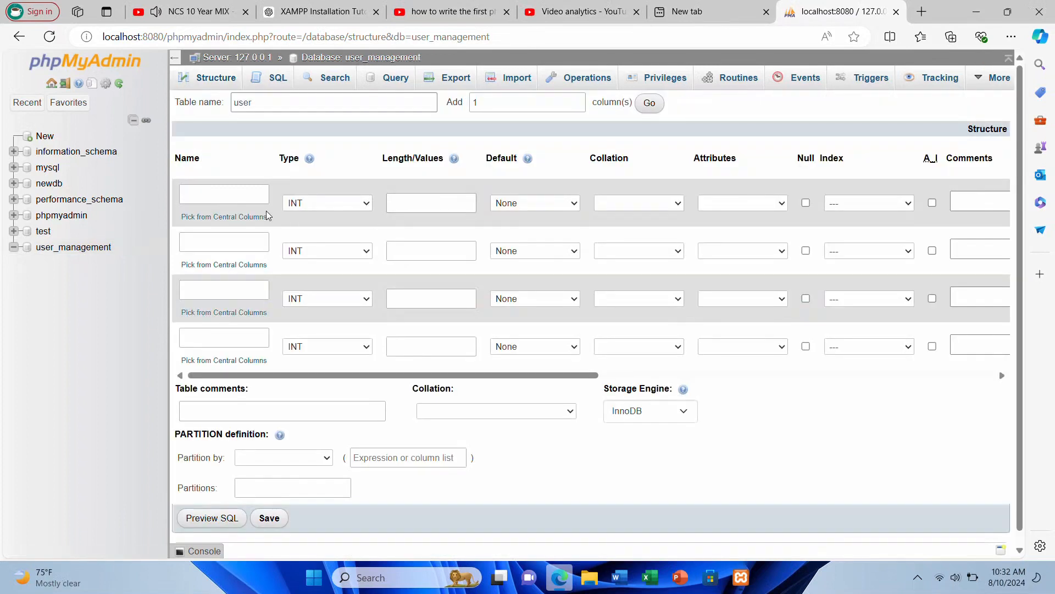
Define the first column as userid, type INT with length 10, as an auto-incrementing primary key
left_click(243, 195)
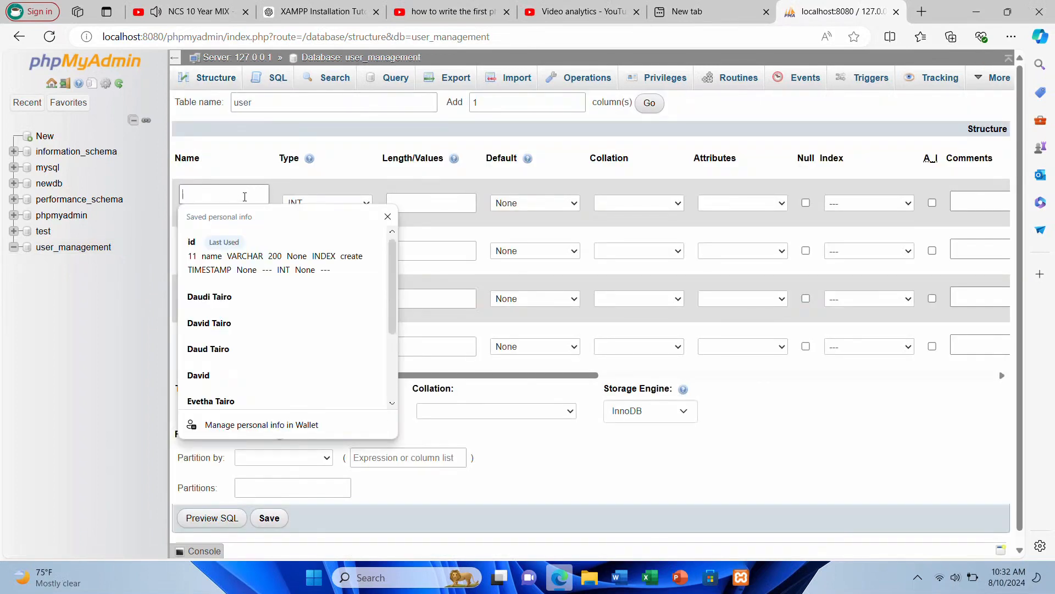
type("user")
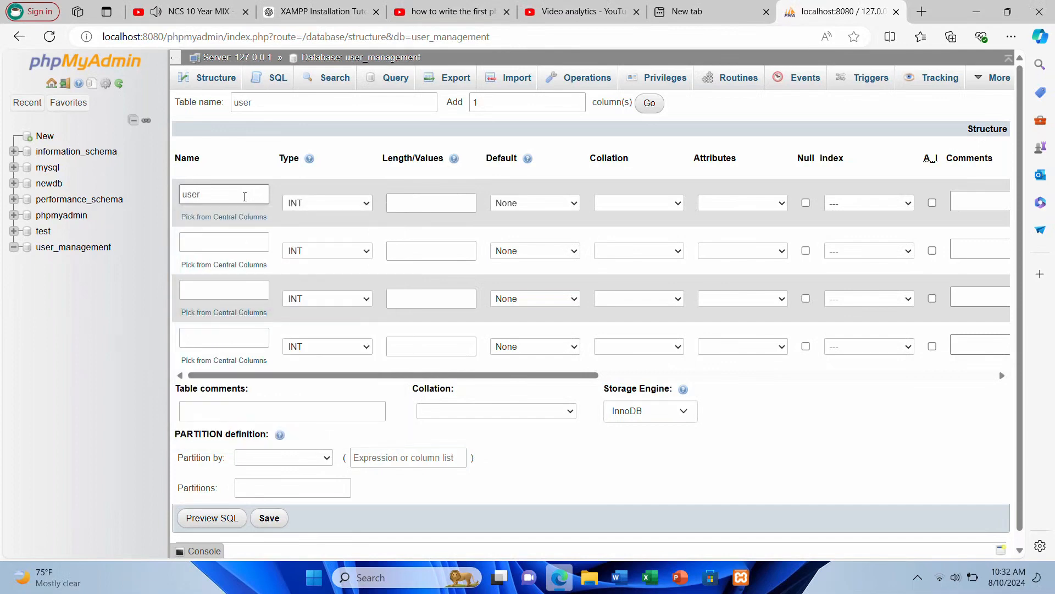
type("id")
left_click(406, 205)
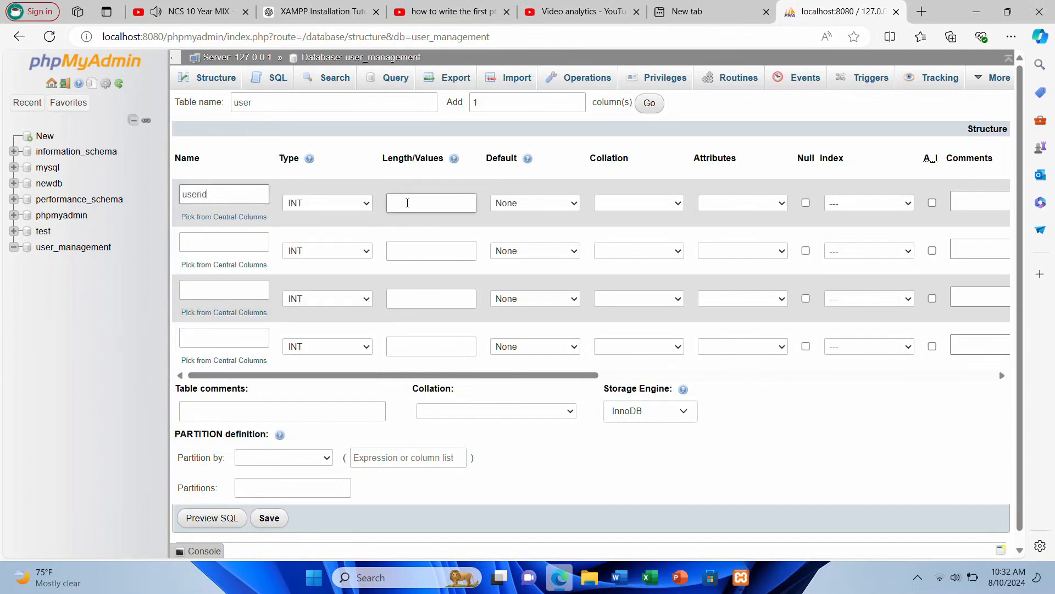
type("1")
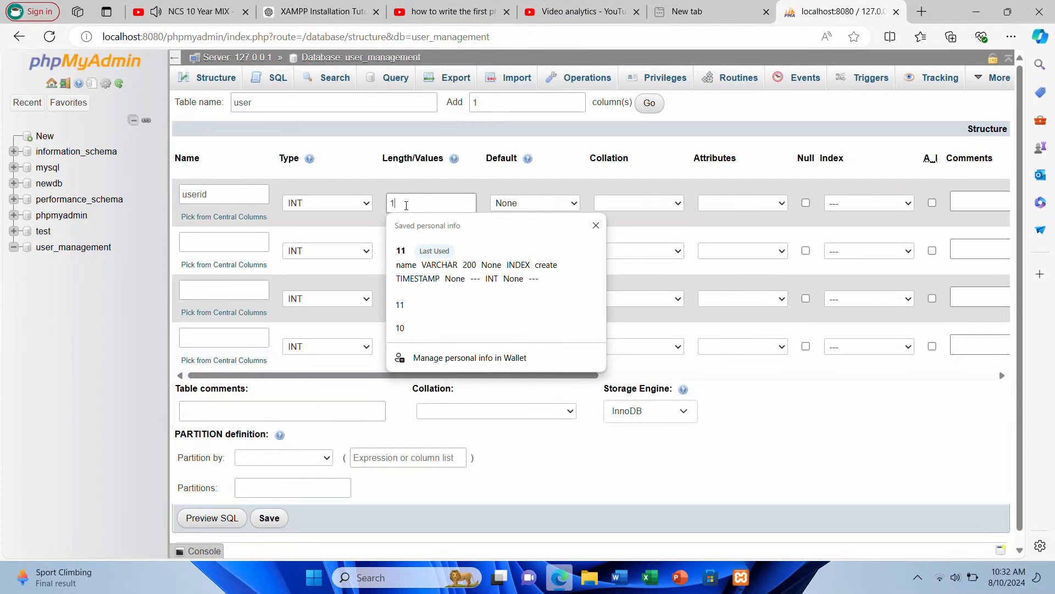
type("0")
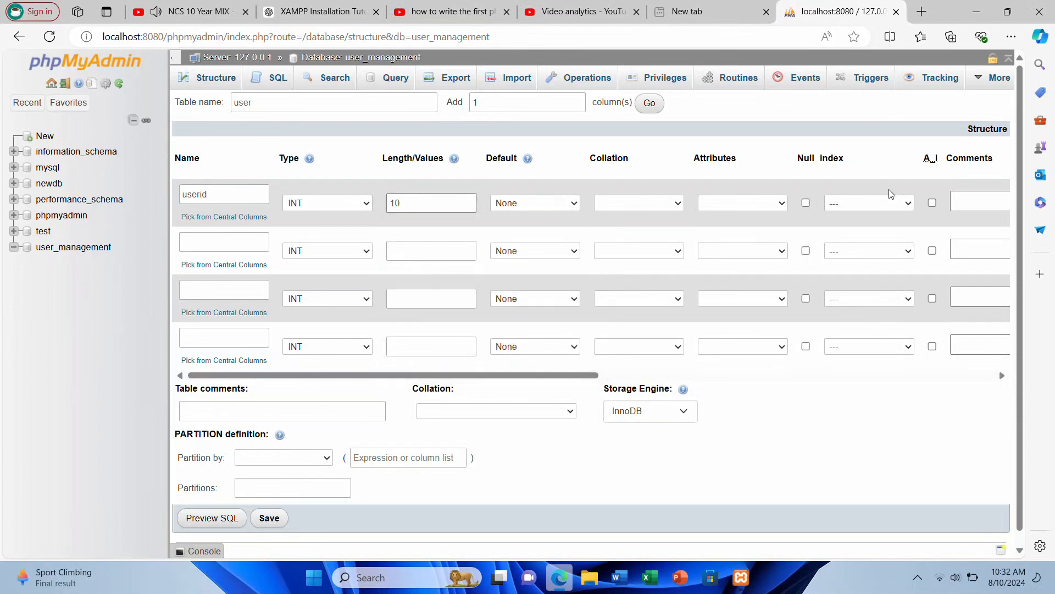
left_click(932, 204)
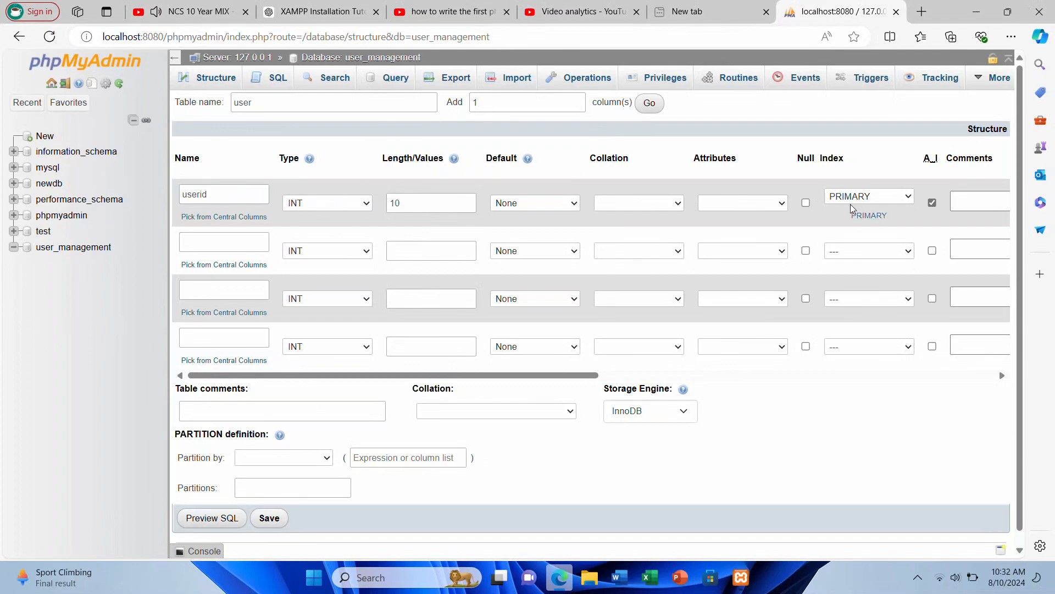
Define the second column as username with type VARCHAR and length 250
left_click(243, 242)
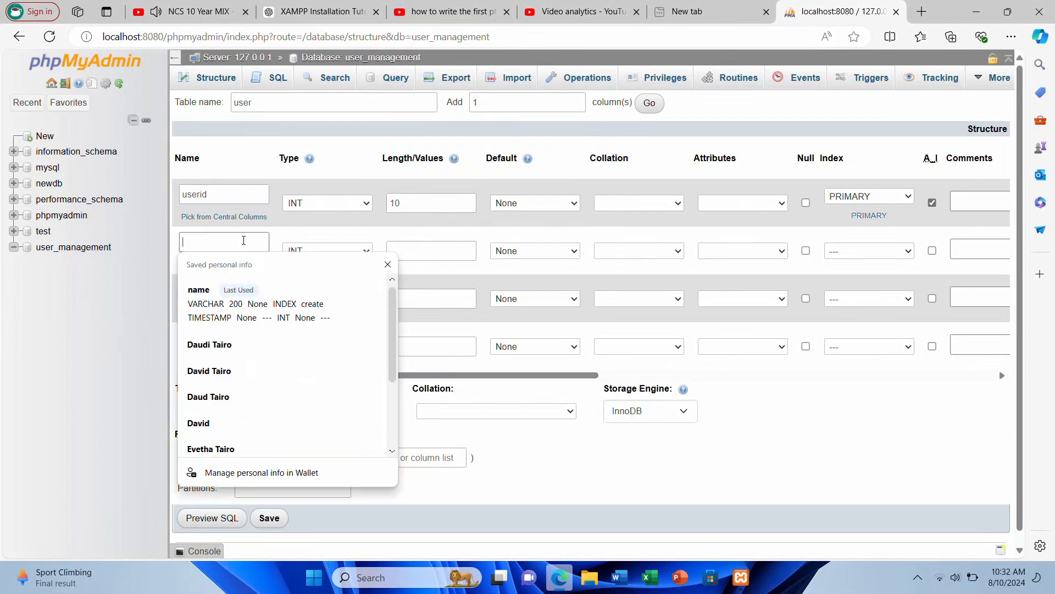
type("use")
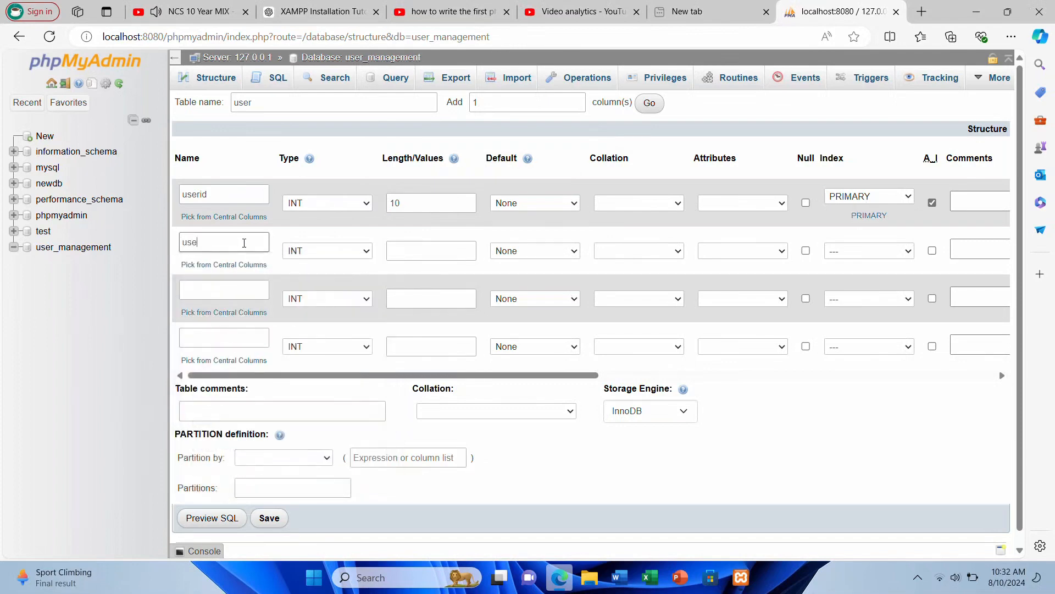
type("rname")
left_click(344, 256)
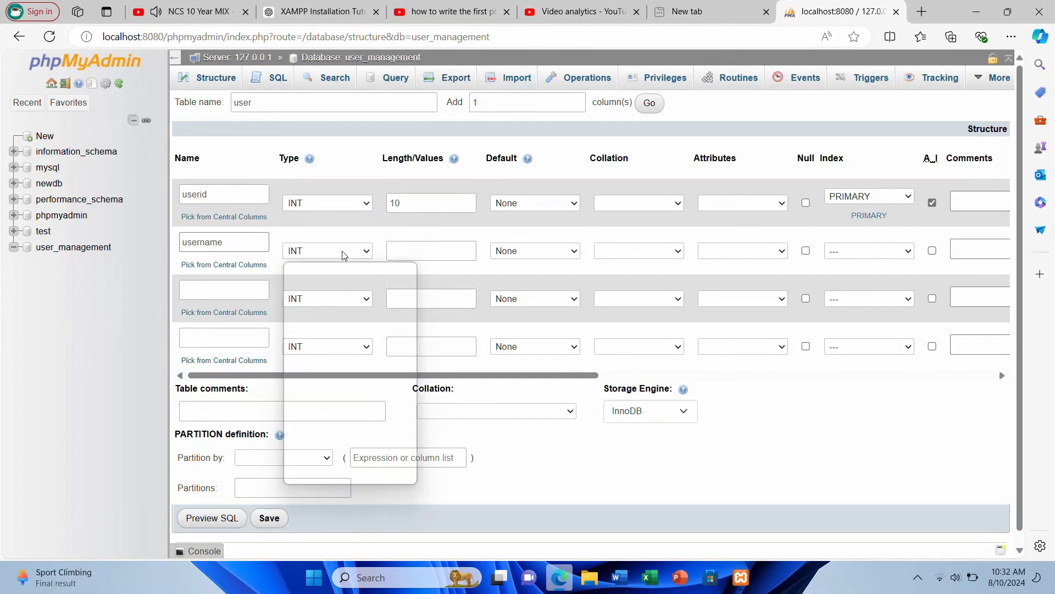
left_click(334, 277)
left_click(414, 252)
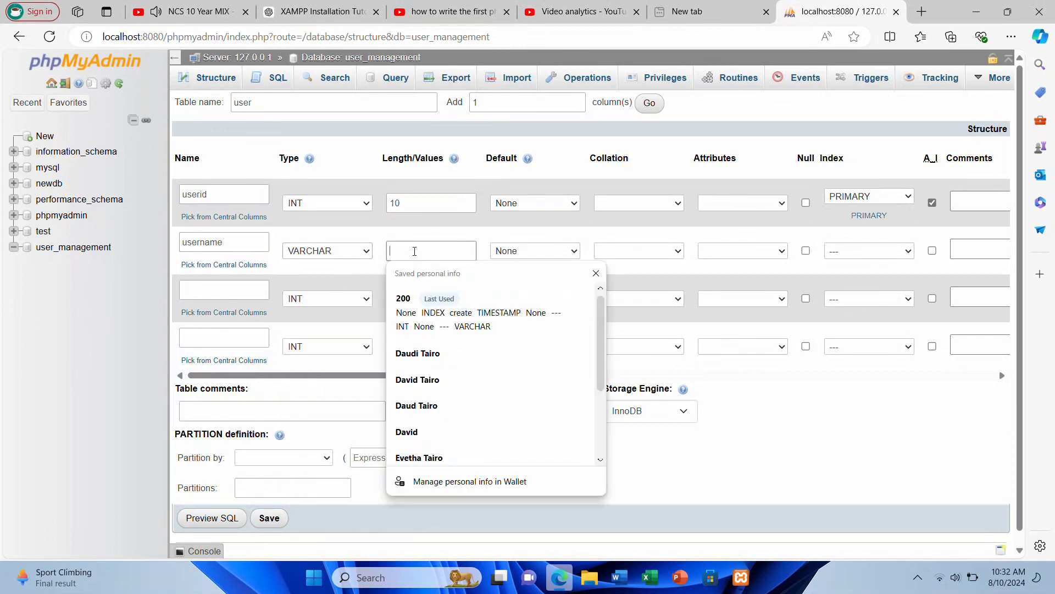
type("250")
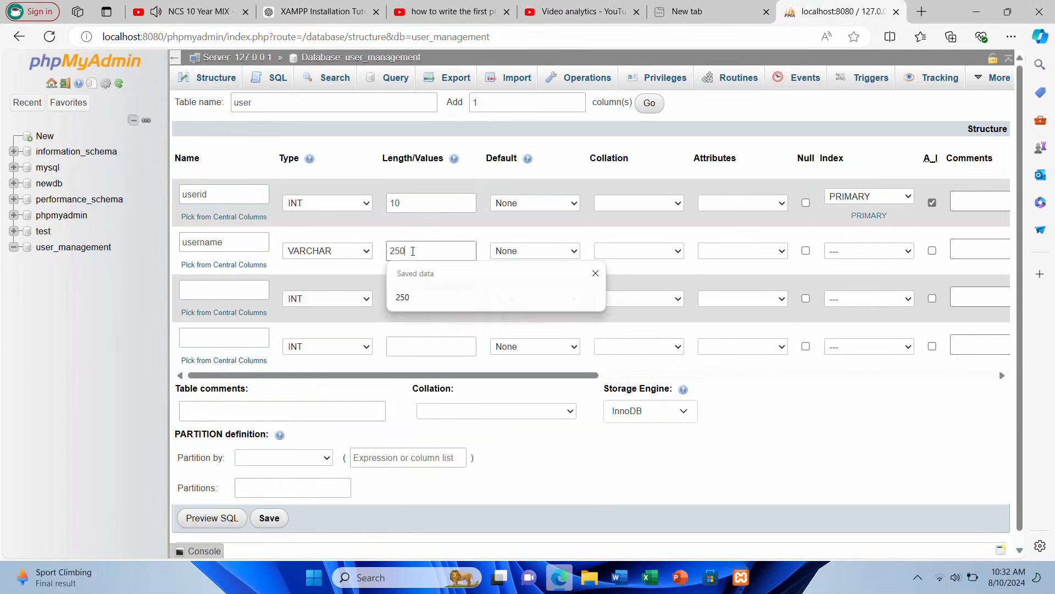
Define the third column as email with type VARCHAR and length 250
left_click(232, 293)
left_click(232, 293)
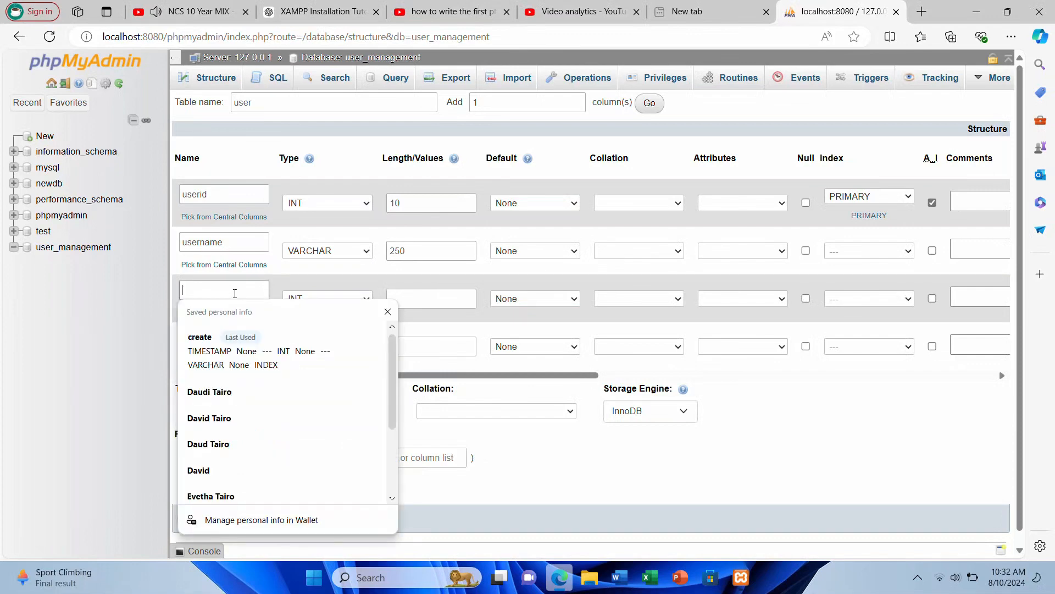
type("email")
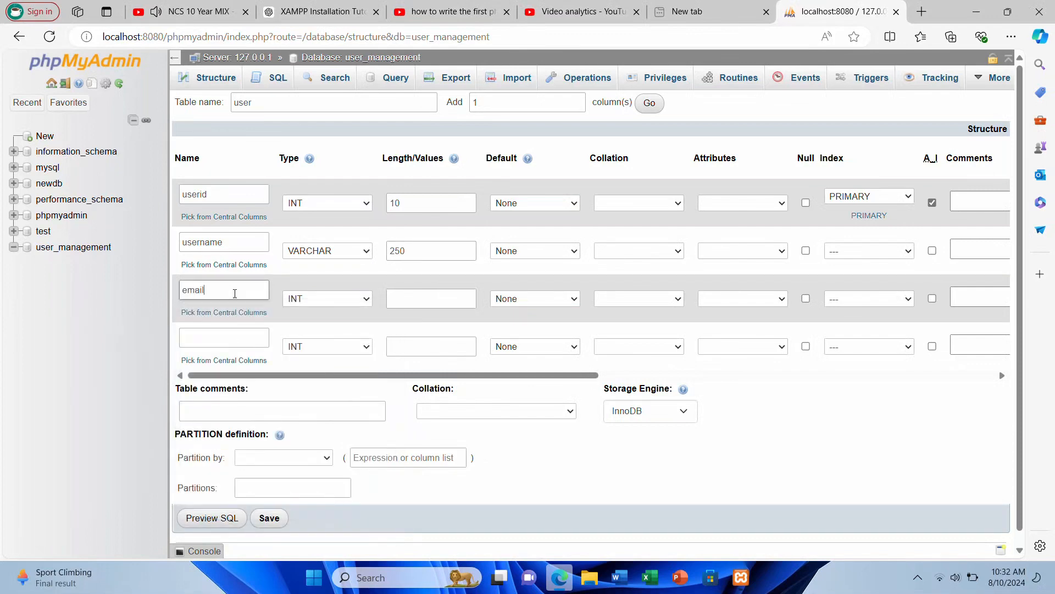
left_click(314, 299)
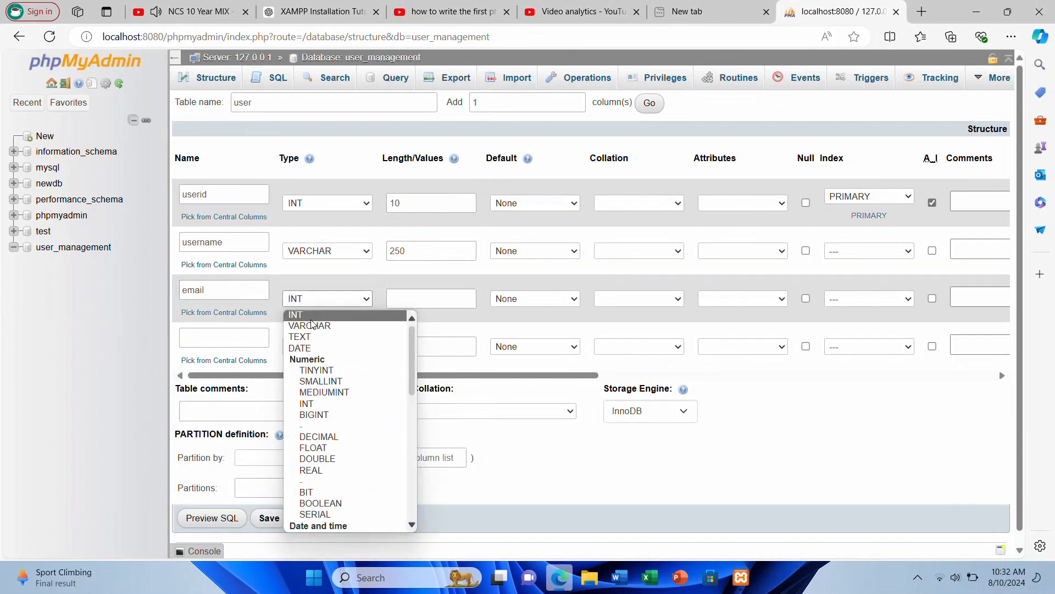
left_click(311, 326)
left_click(394, 298)
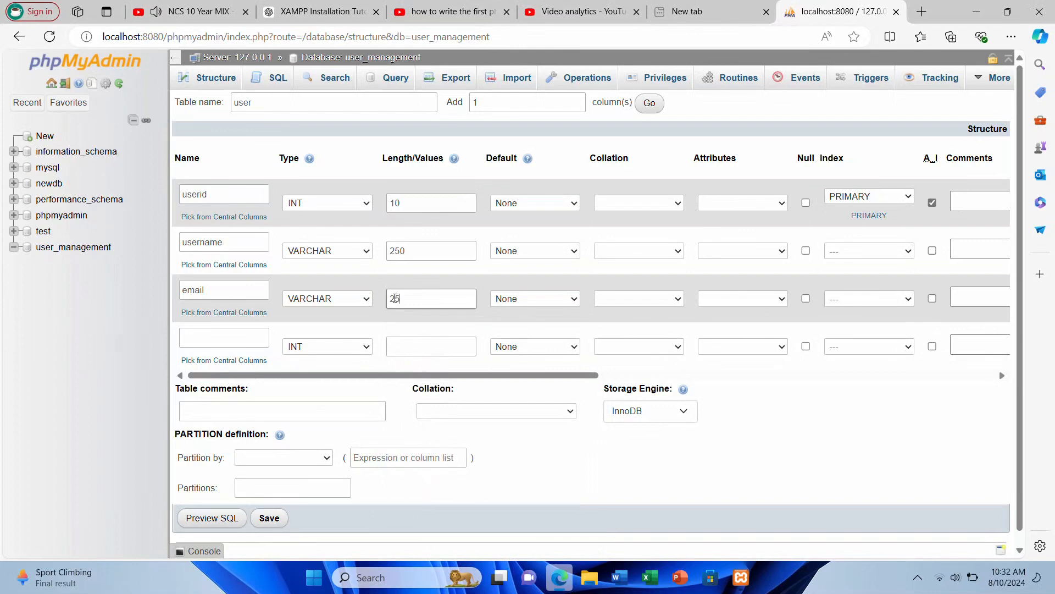
Define the fourth column as password with type TEXT and save the user table
left_click(243, 338)
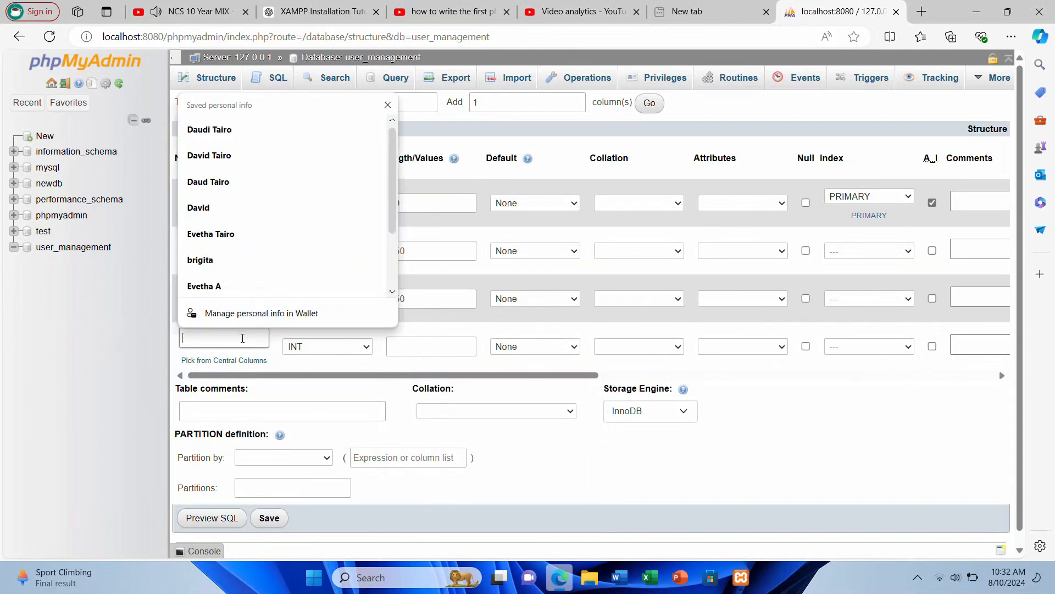
type("pass")
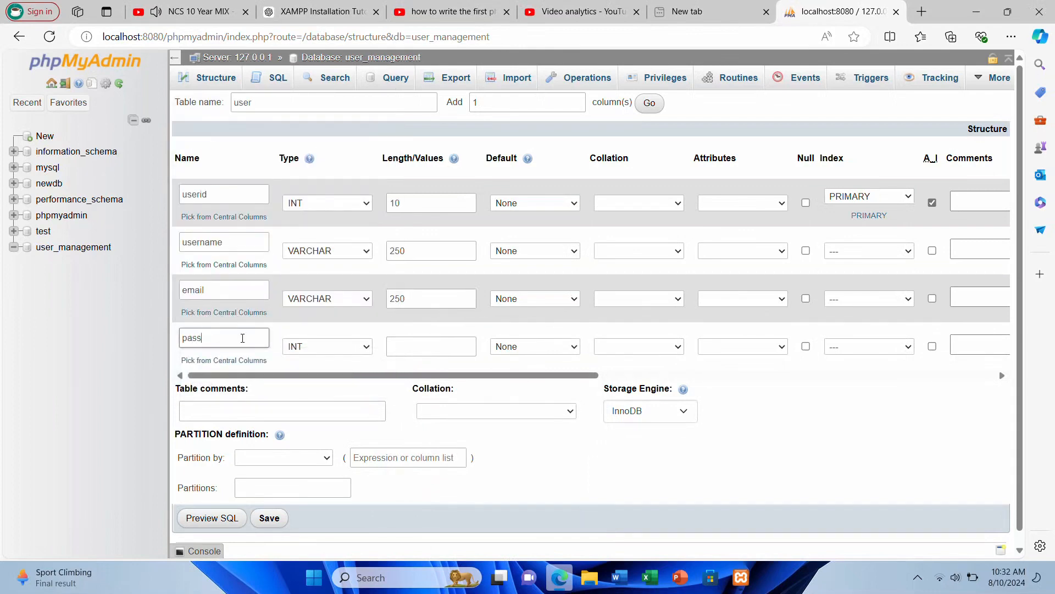
type("word")
left_click(319, 349)
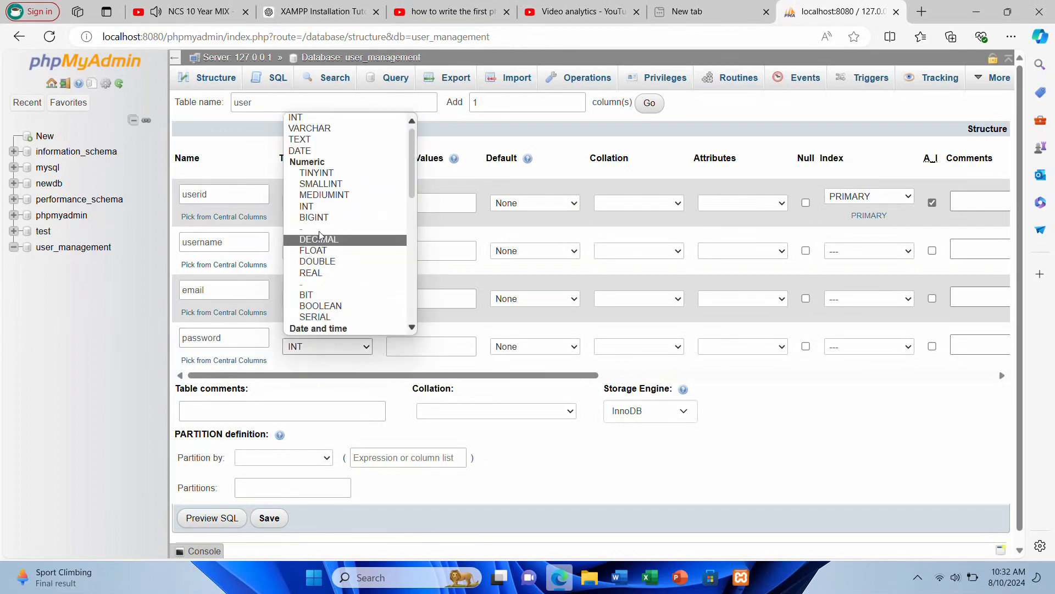
left_click(308, 139)
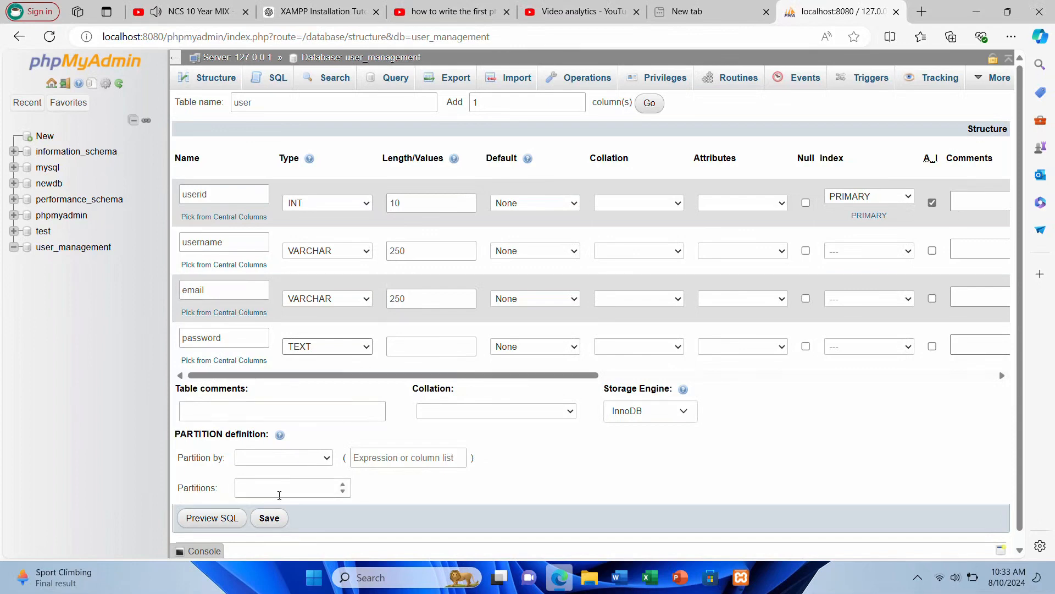
left_click(270, 518)
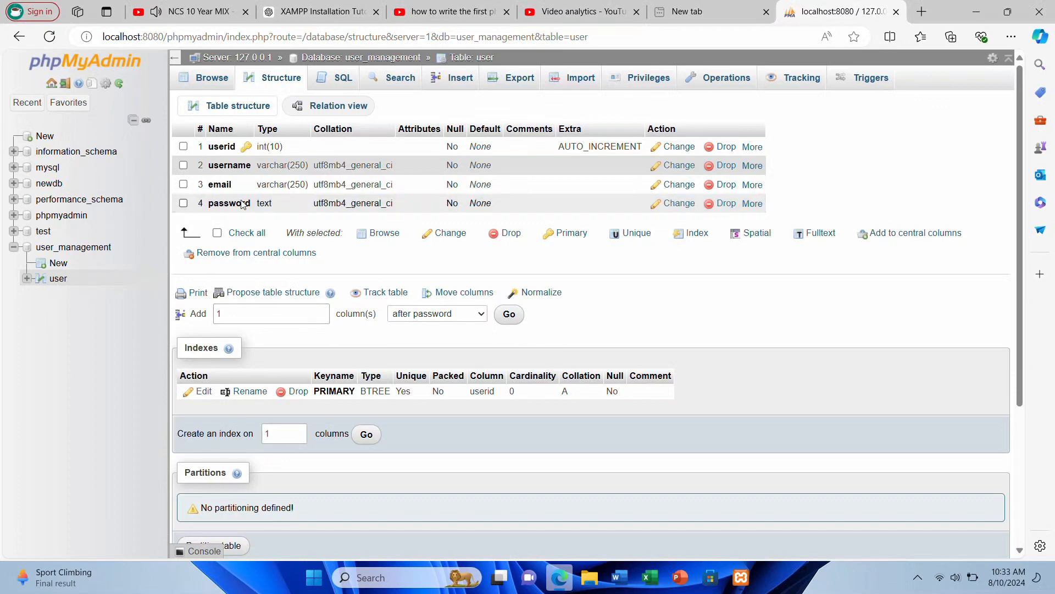
Browse the user table's rows, and start a new table named profile in the user_management database
left_click(213, 81)
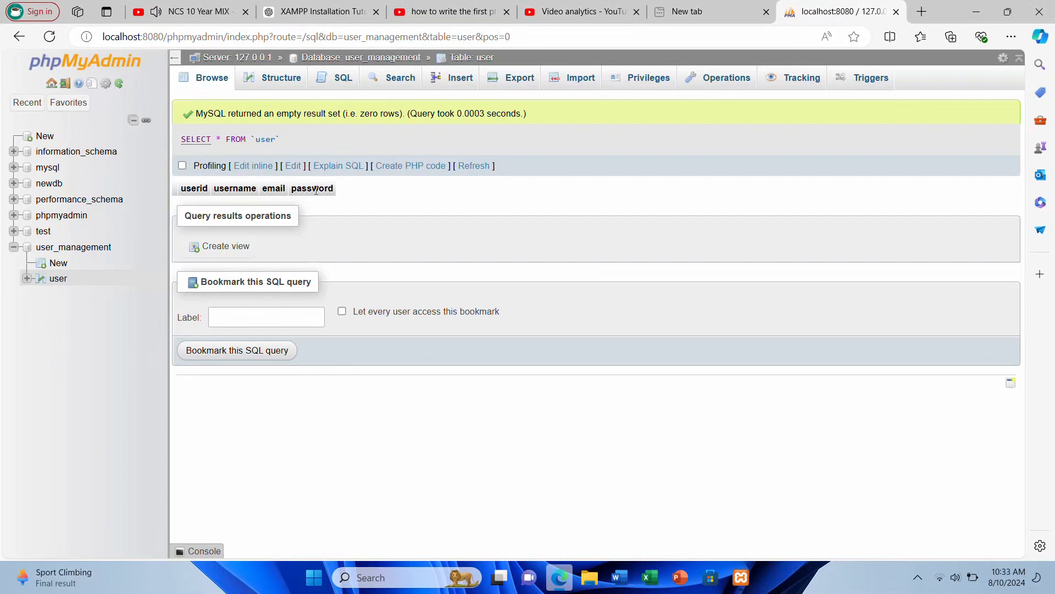
left_click(58, 264)
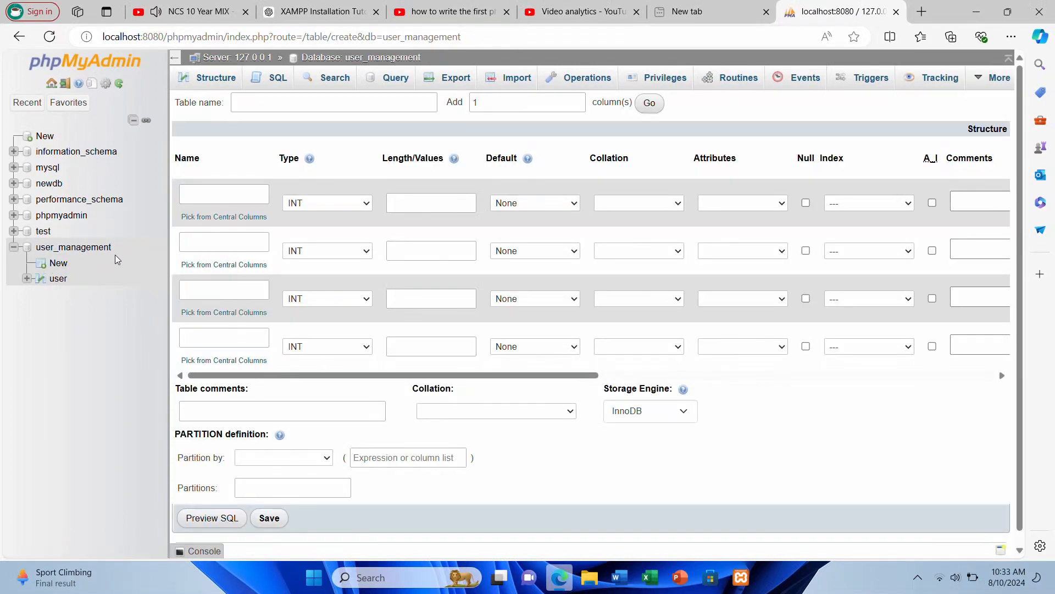
left_click(272, 103)
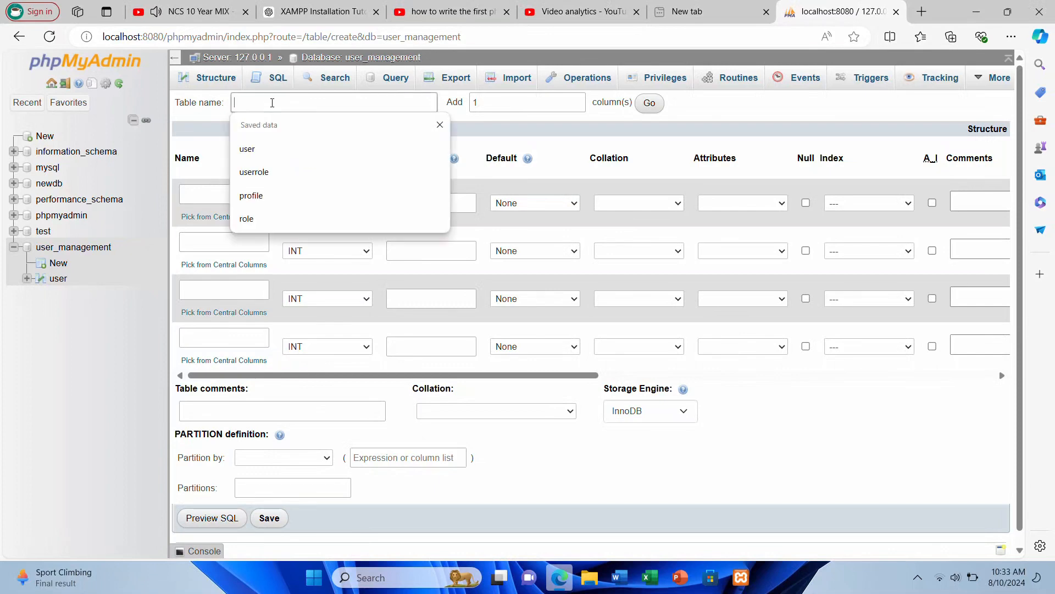
type("p")
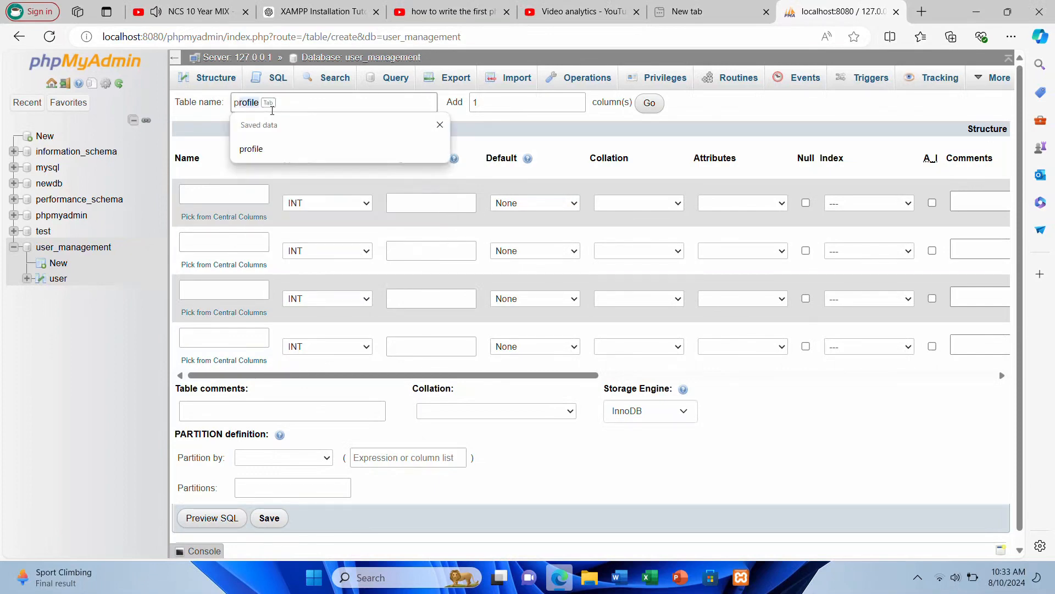
type("ro")
key("Tab")
Define the profile table's first column as profileid, type INT with length 10, as an auto-incrementing primary key
left_click(227, 194)
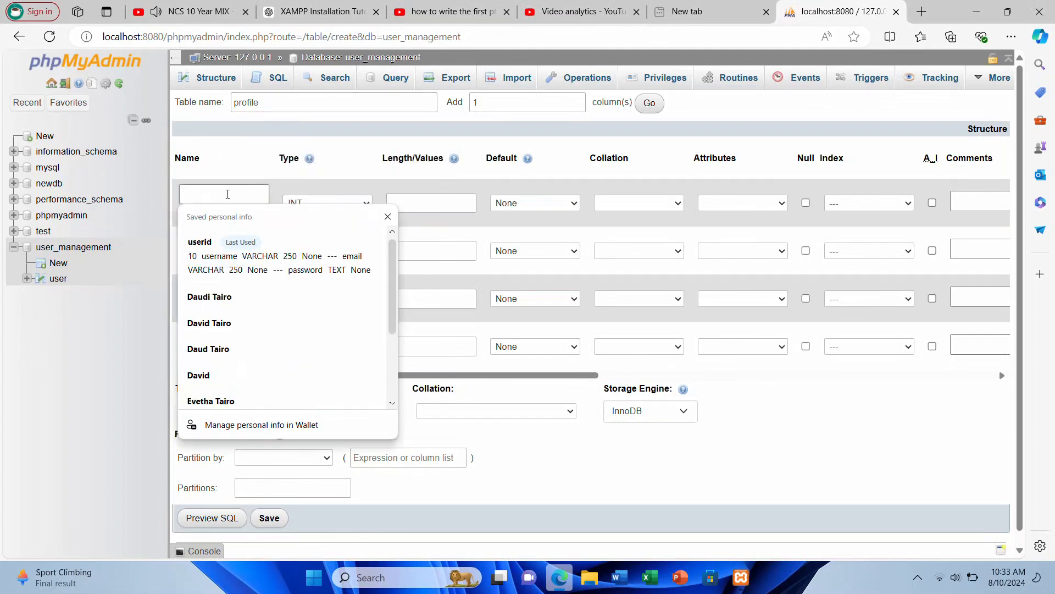
type("pro")
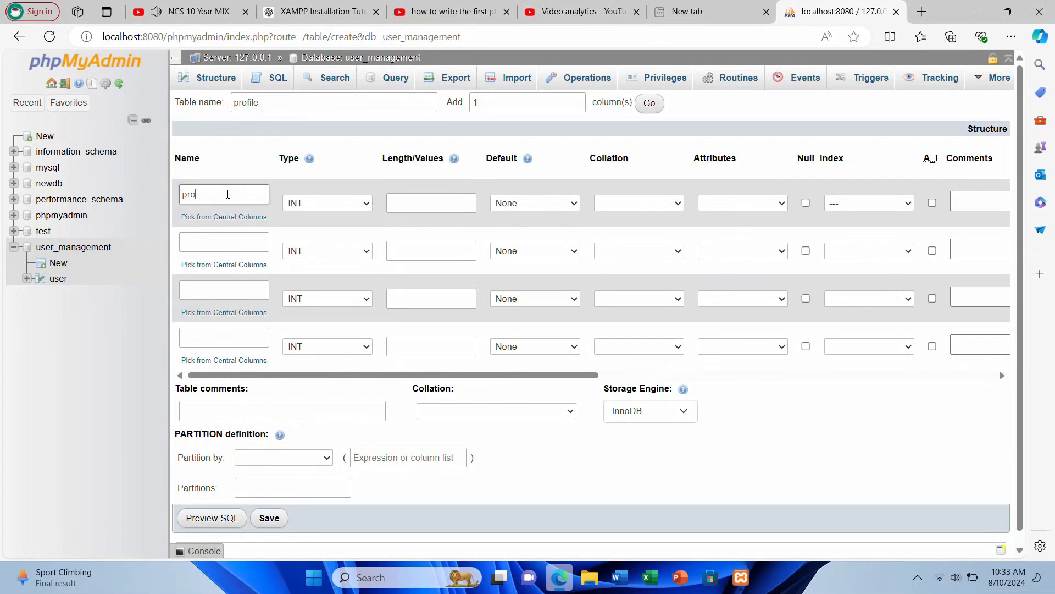
type("fileid")
left_click(414, 205)
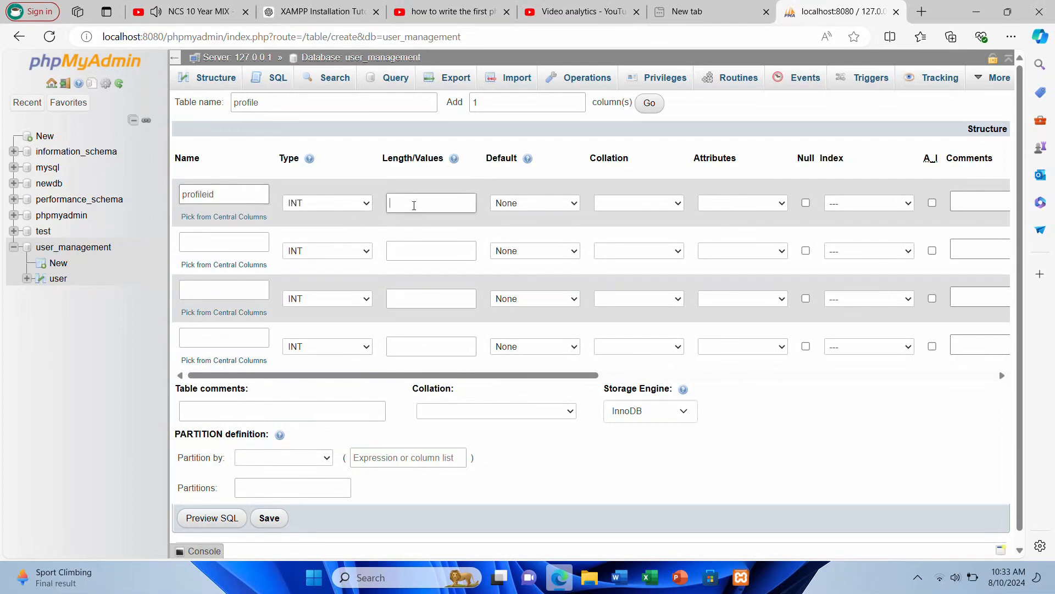
type("10")
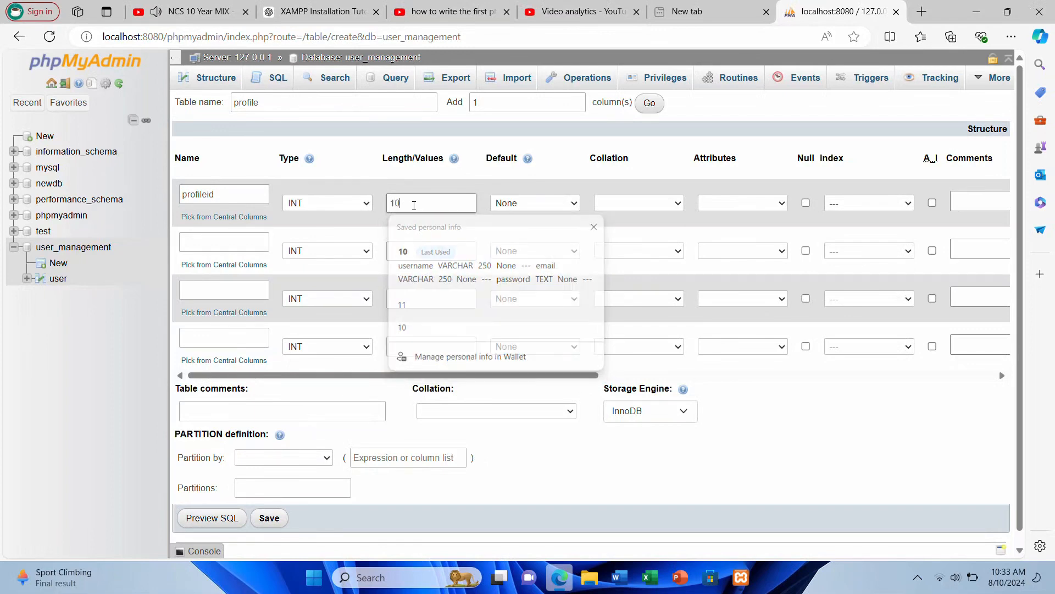
left_click(930, 204)
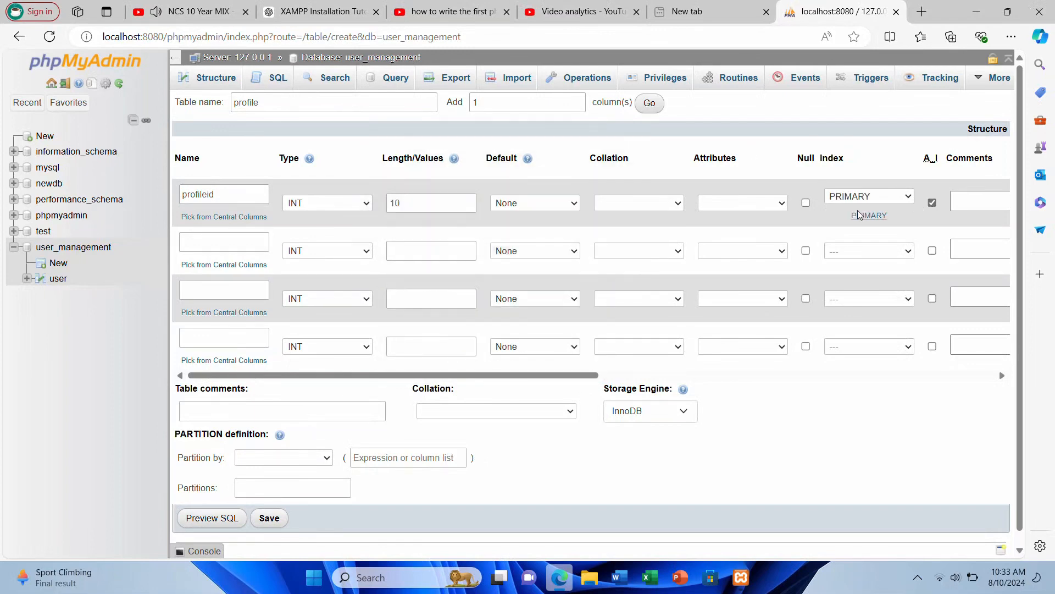
Define the profile table's second column as first_name with type VARCHAR and length 250
left_click(250, 238)
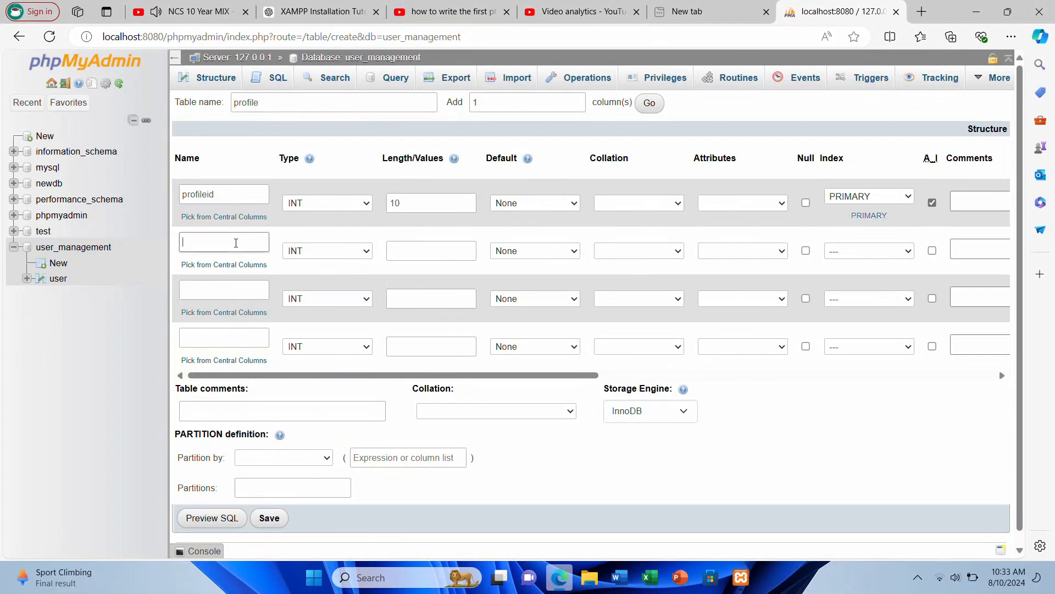
left_click(237, 243)
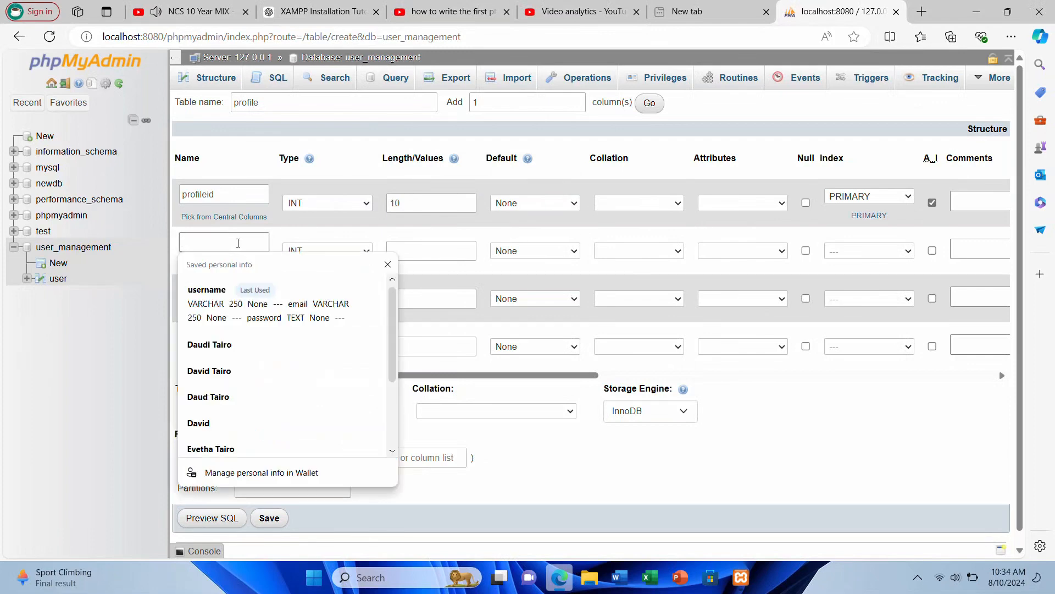
type("fi")
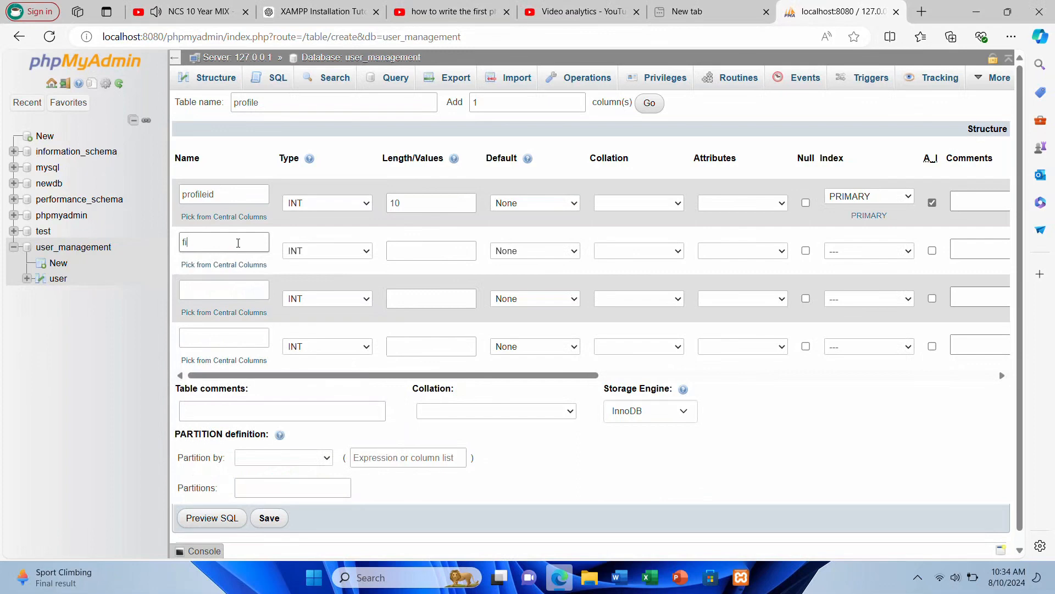
type("rstname_")
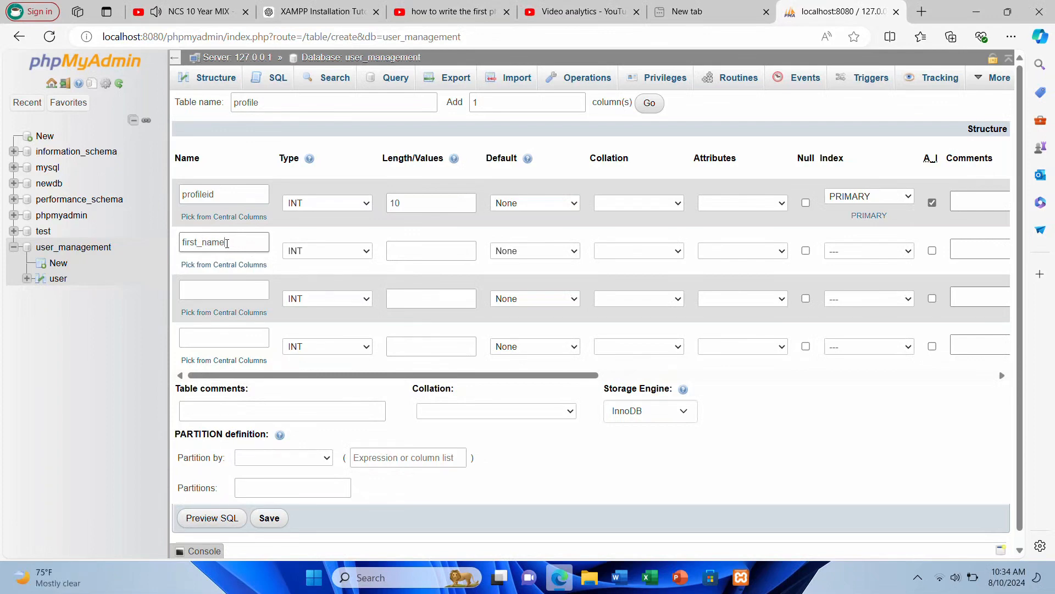
left_click_drag(226, 243, 182, 242)
left_click(306, 255)
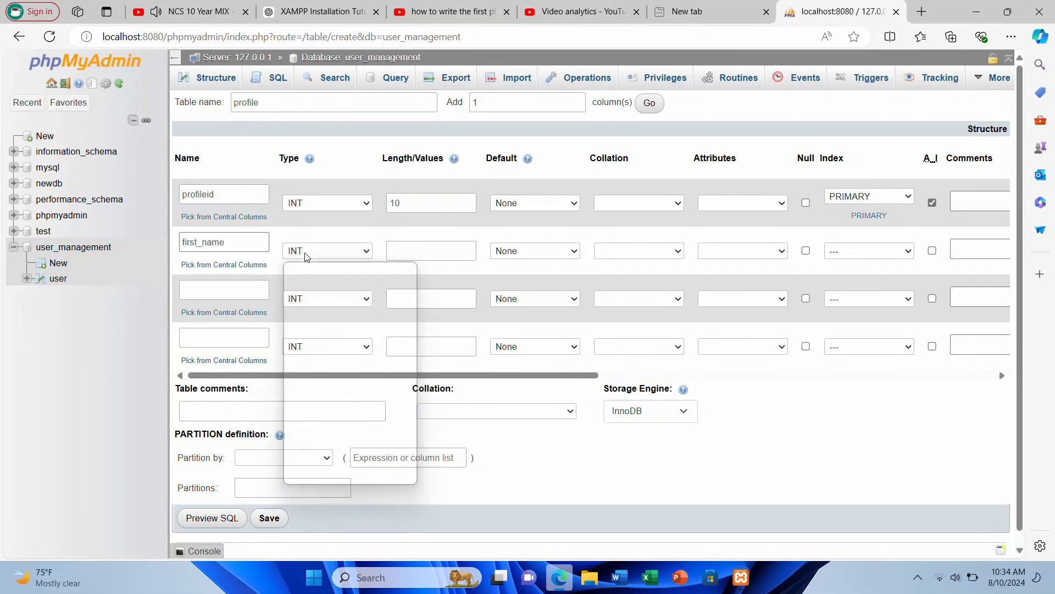
left_click(310, 278)
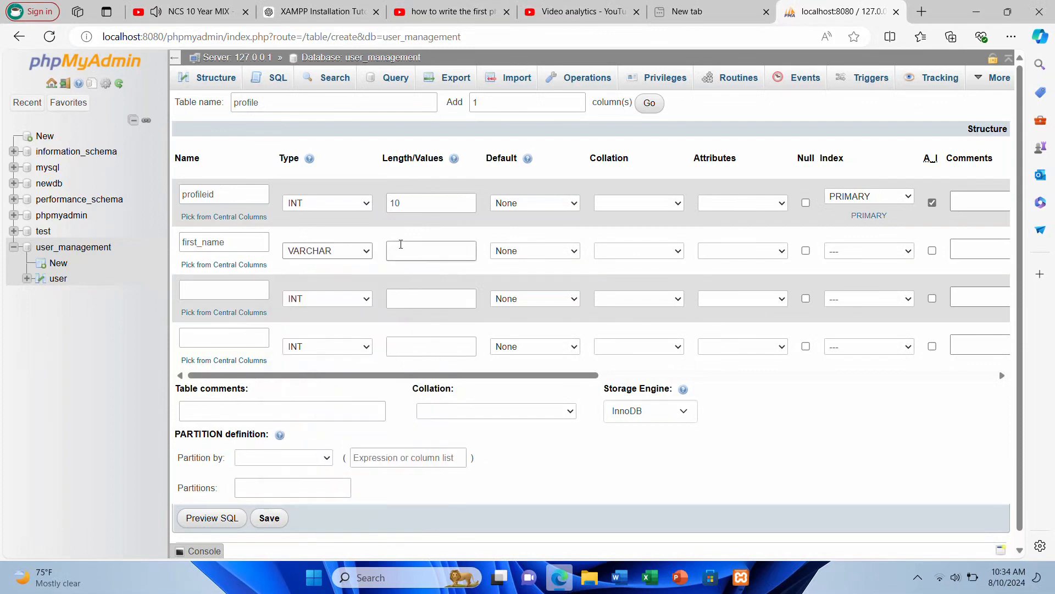
left_click(400, 245)
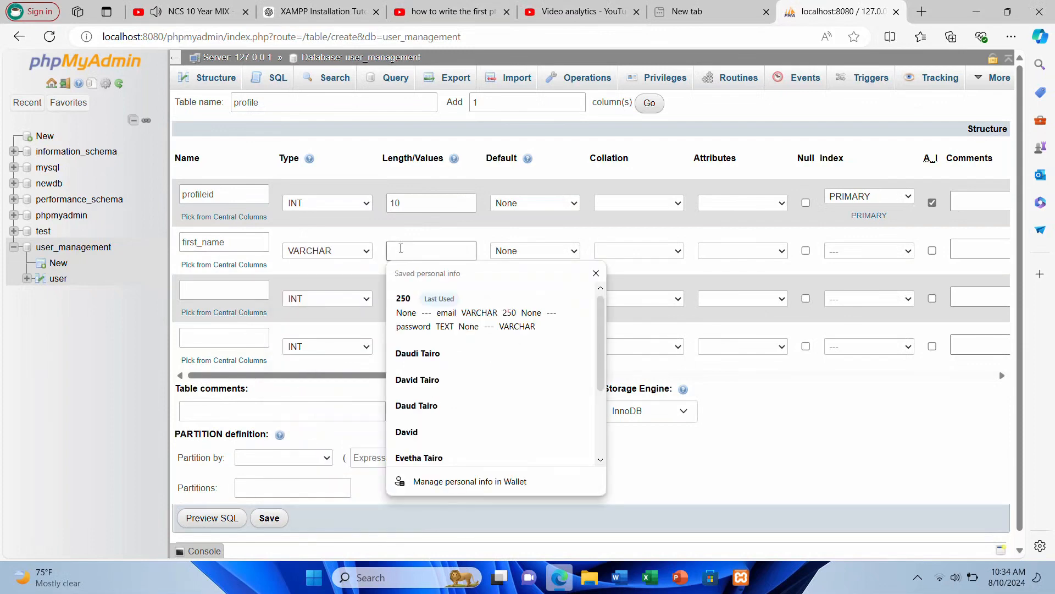
type("250")
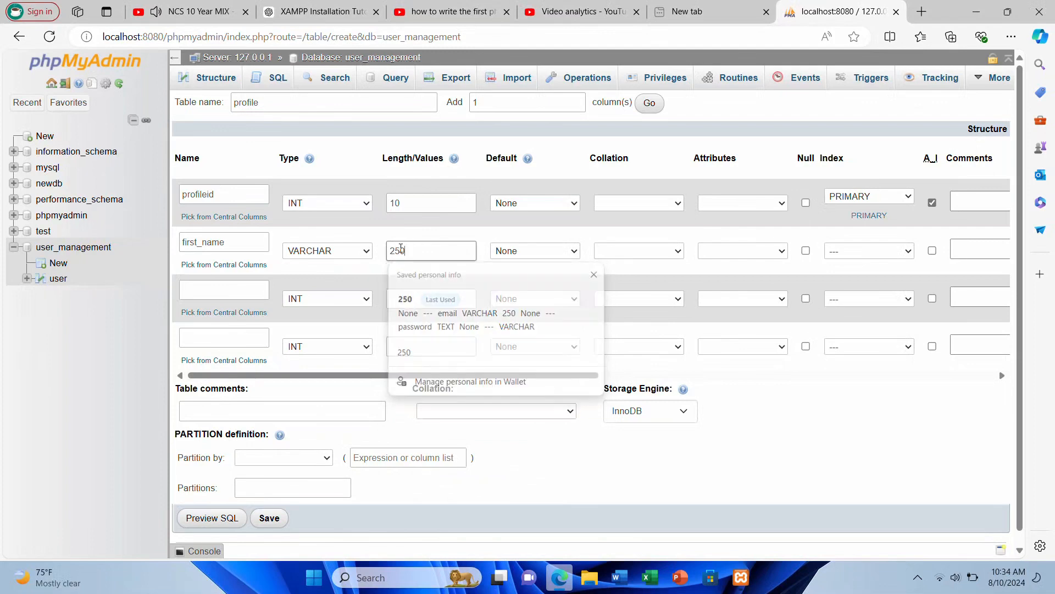
Define the profile table's third column as last_name with type VARCHAR and length 250
left_click(261, 286)
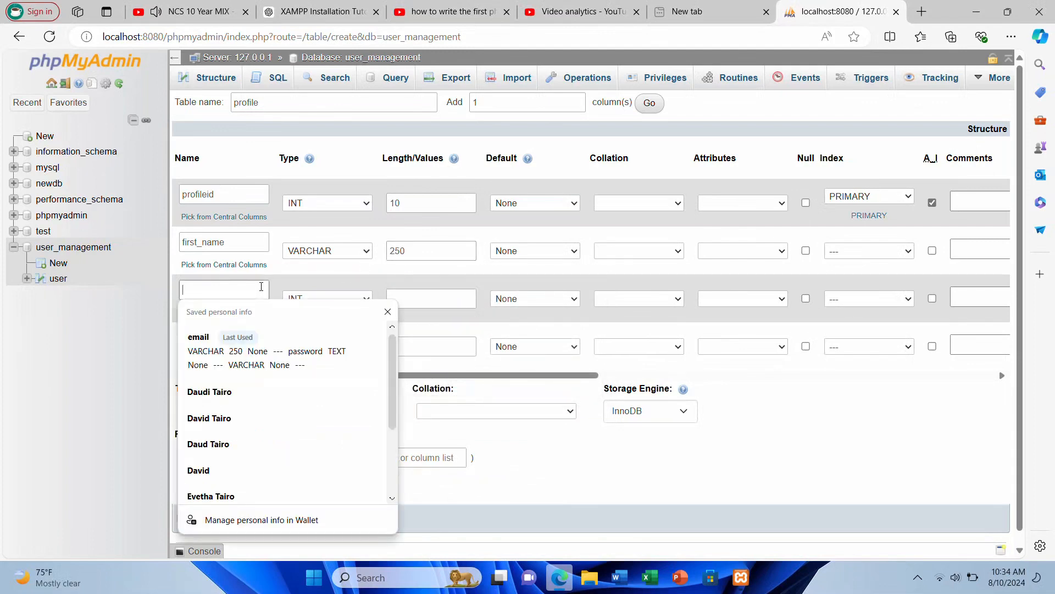
type("last")
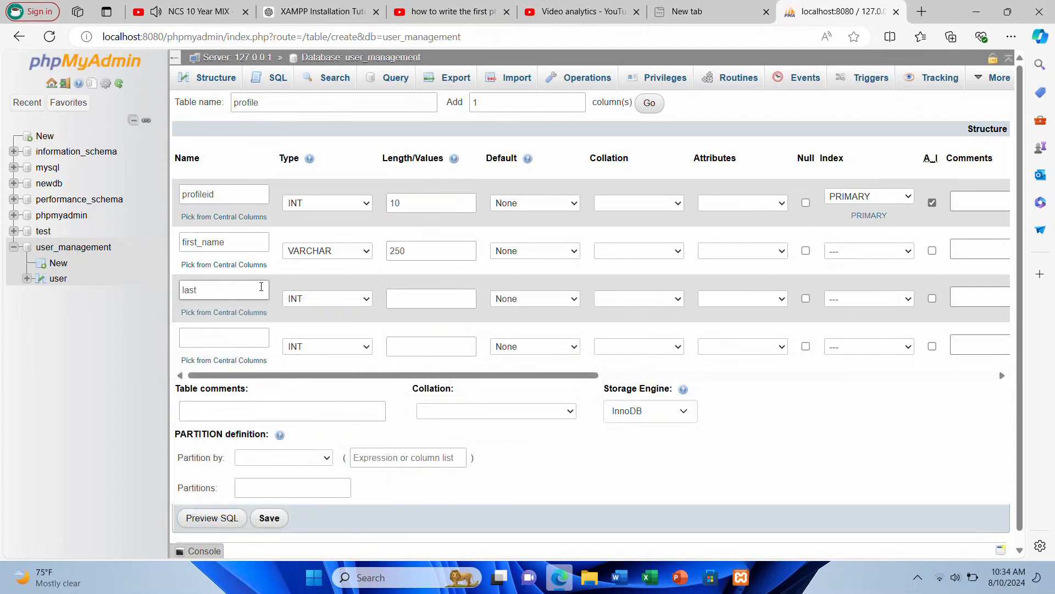
type("_name")
left_click(330, 302)
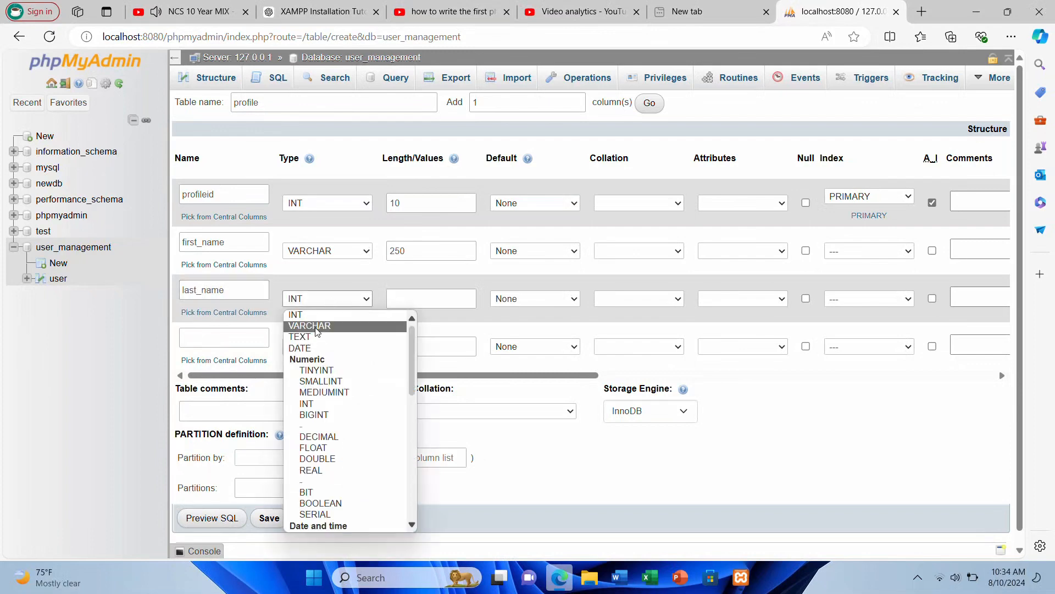
left_click(316, 334)
left_click(395, 299)
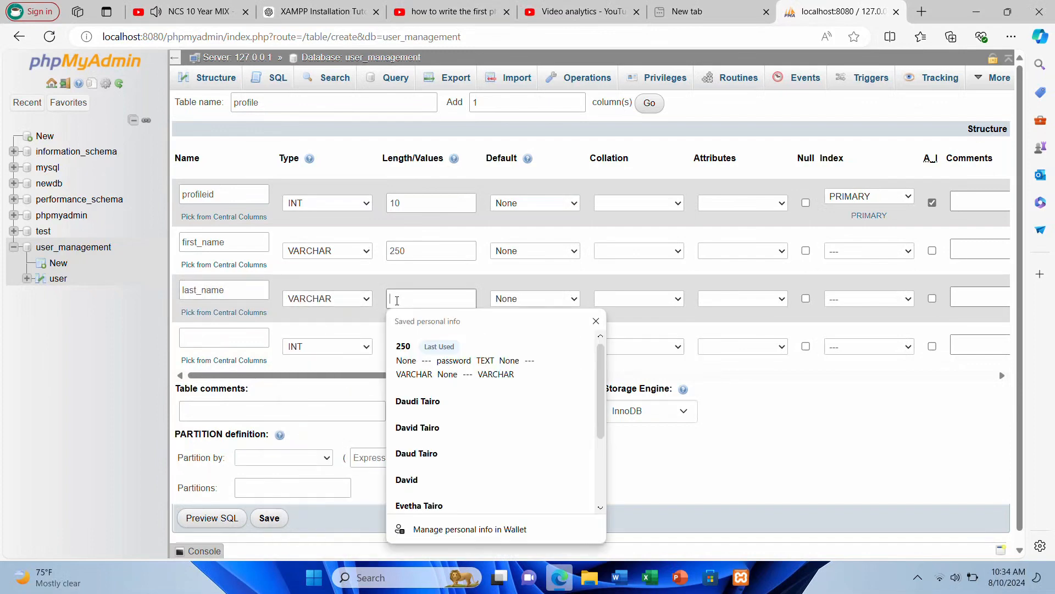
type("250")
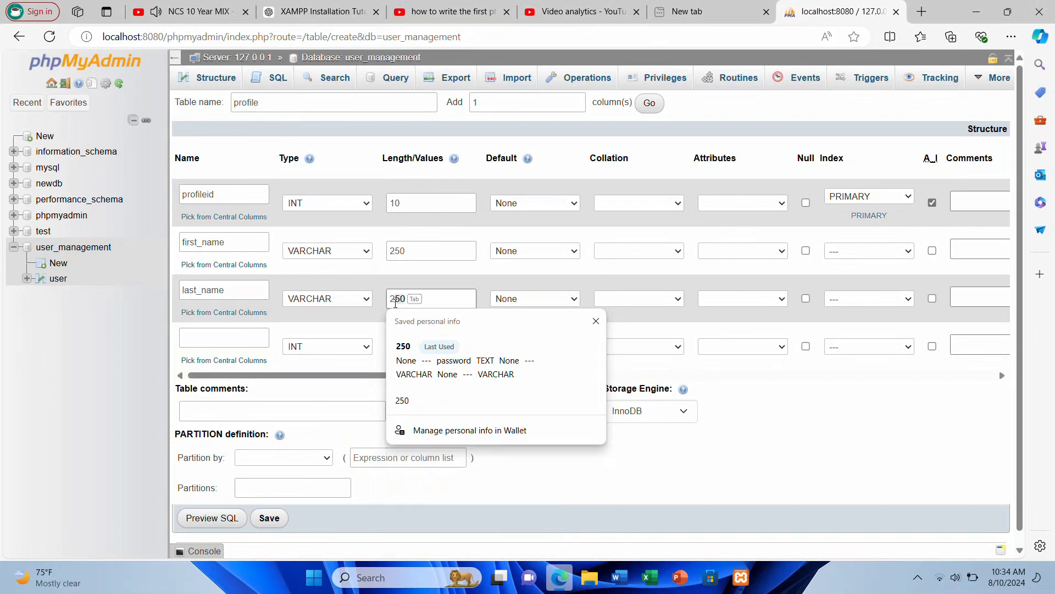
Define the profile table's fourth column as dob with type DATE
left_click(197, 339)
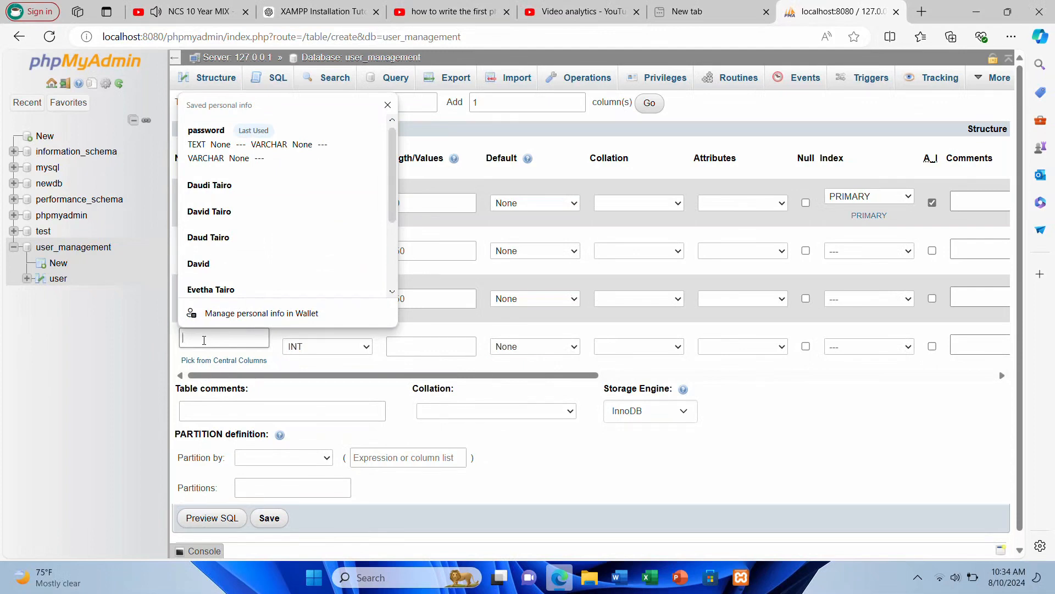
type("dob")
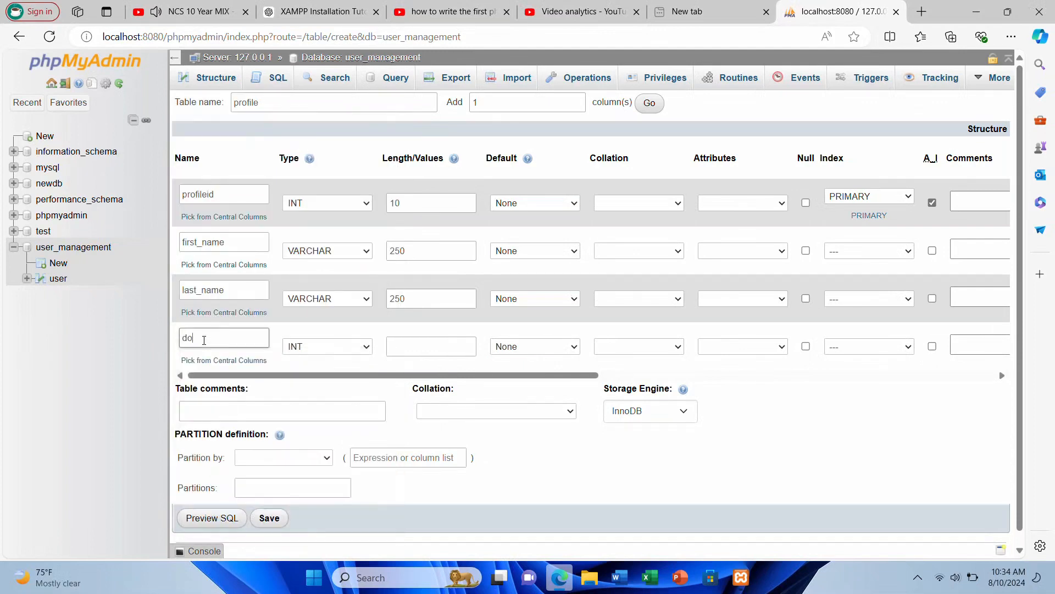
left_click(301, 347)
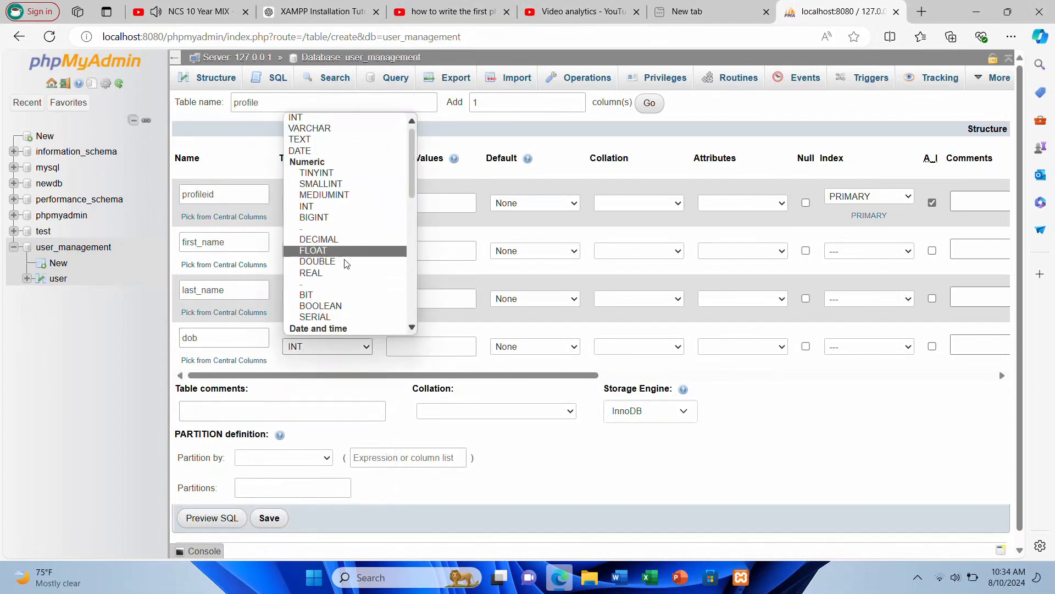
scroll(333, 268, "down", 1)
scroll(333, 268, "down", 1)
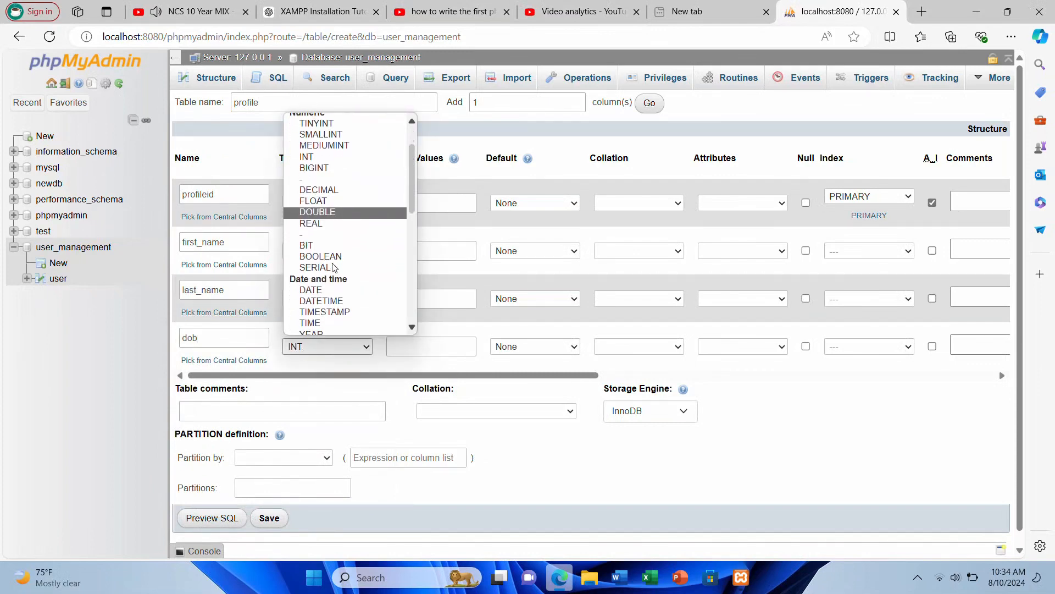
left_click(319, 258)
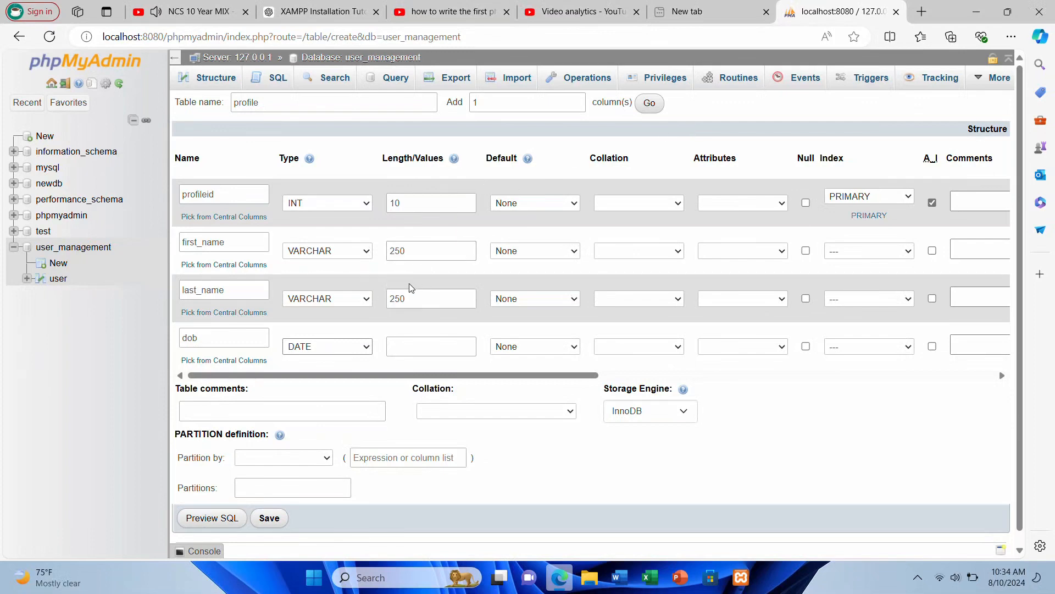
Add 3 more blank column rows to the profile table's definition
left_click(578, 100)
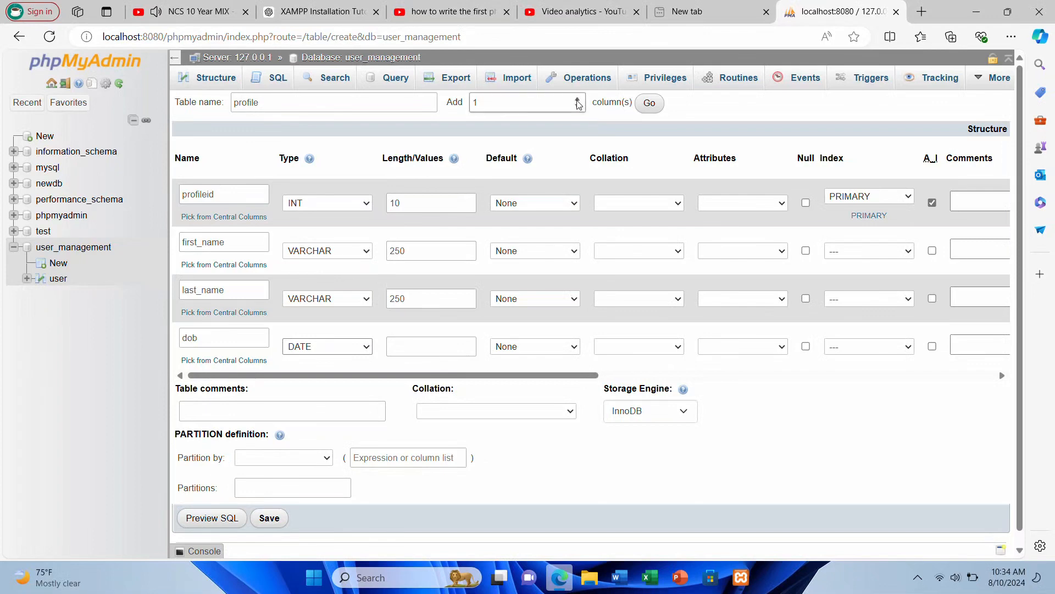
left_click(577, 100)
left_click(648, 106)
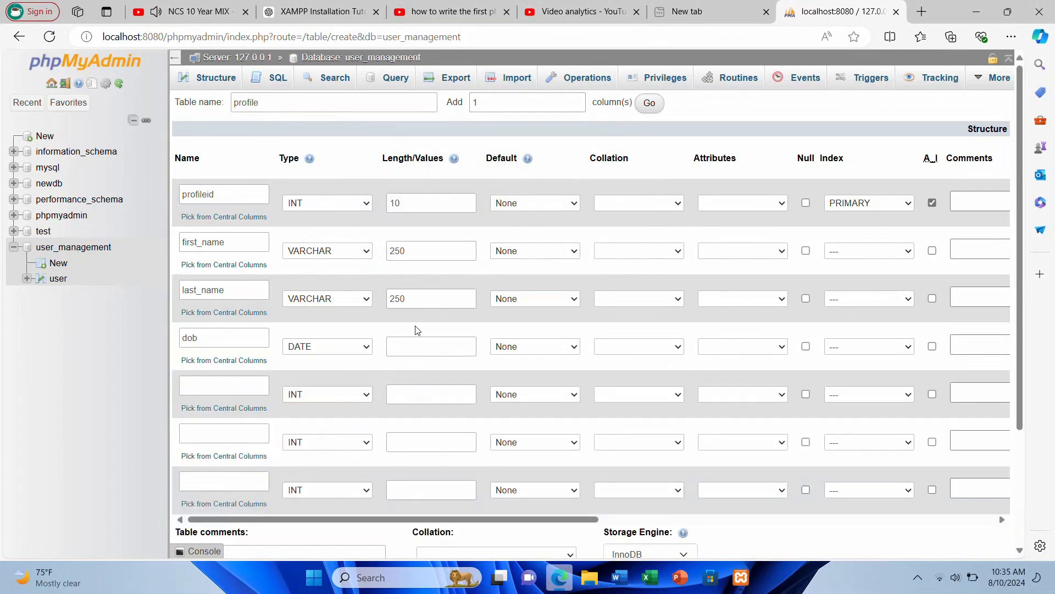
Define the profile table's fifth column as phone_number with type TEXT
left_click(216, 386)
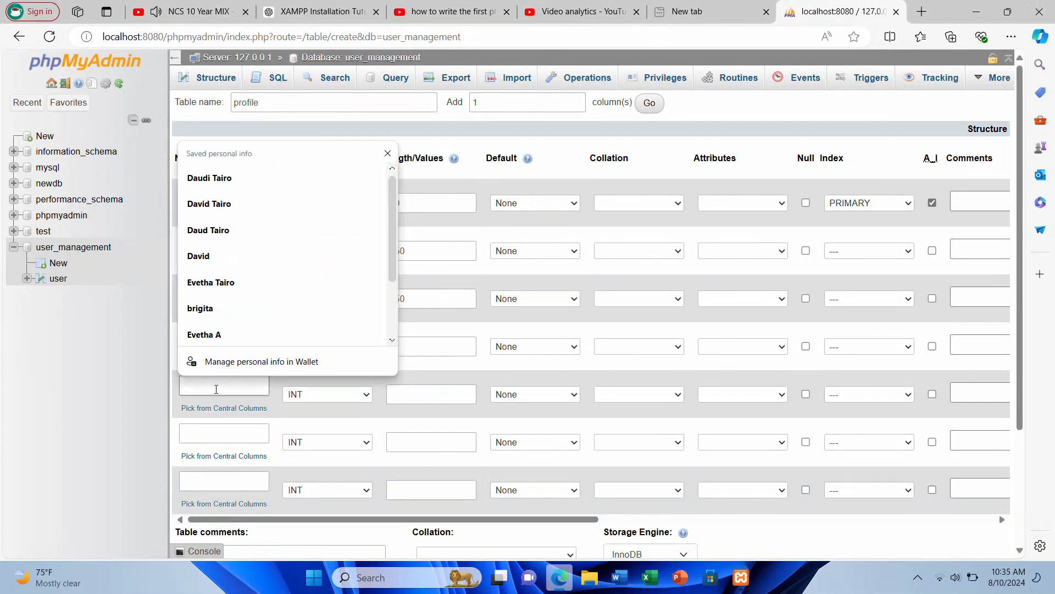
type("phone")
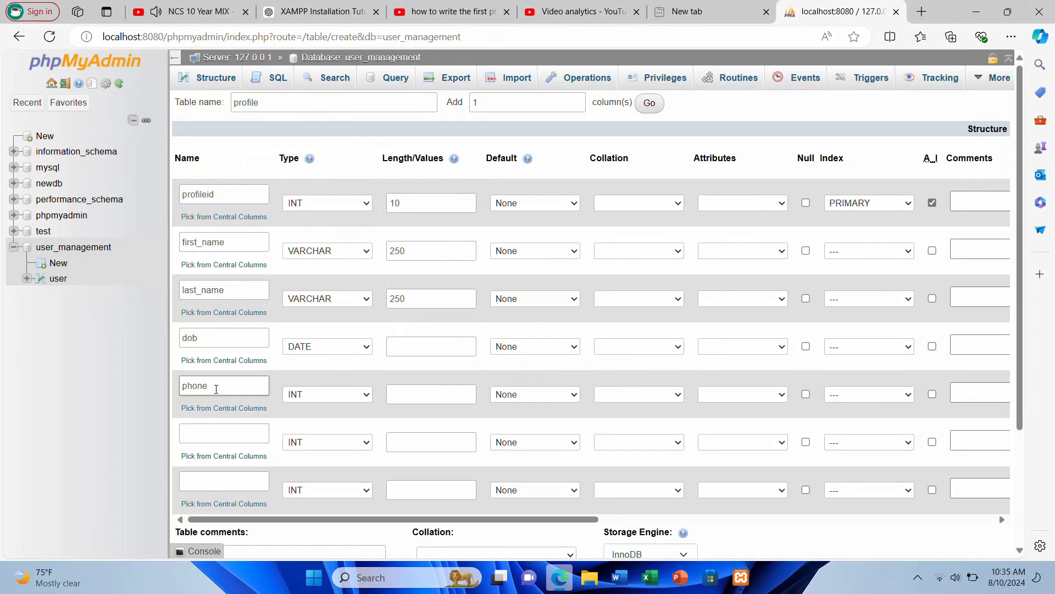
type("_number")
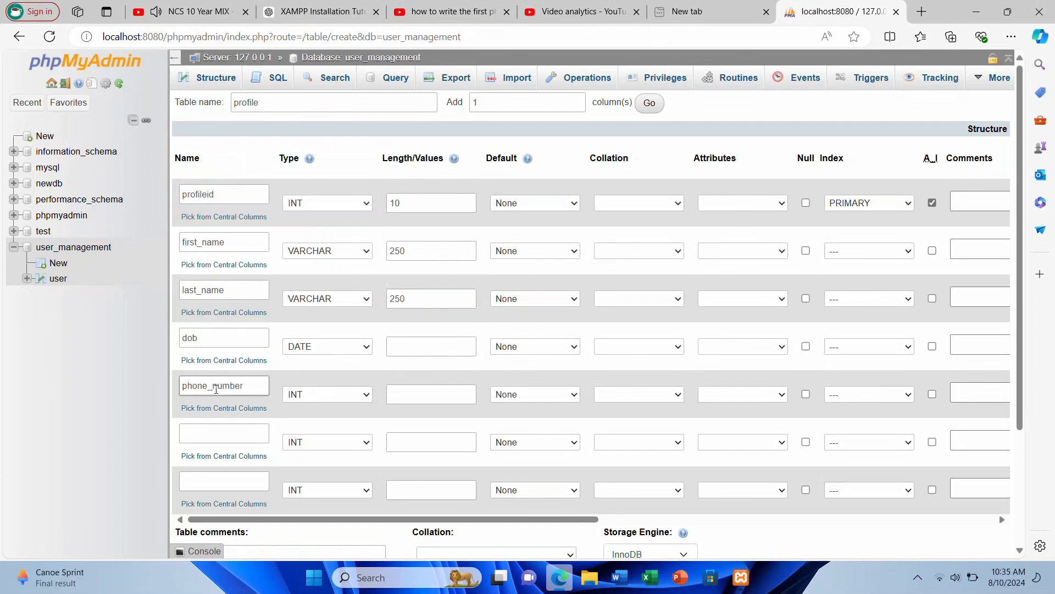
left_click(315, 394)
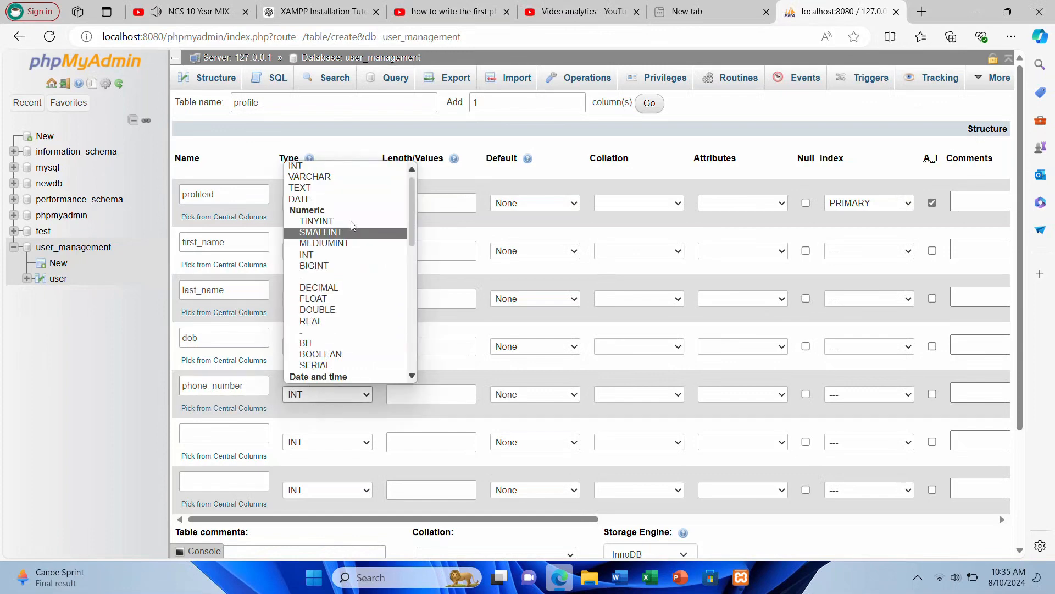
left_click(335, 190)
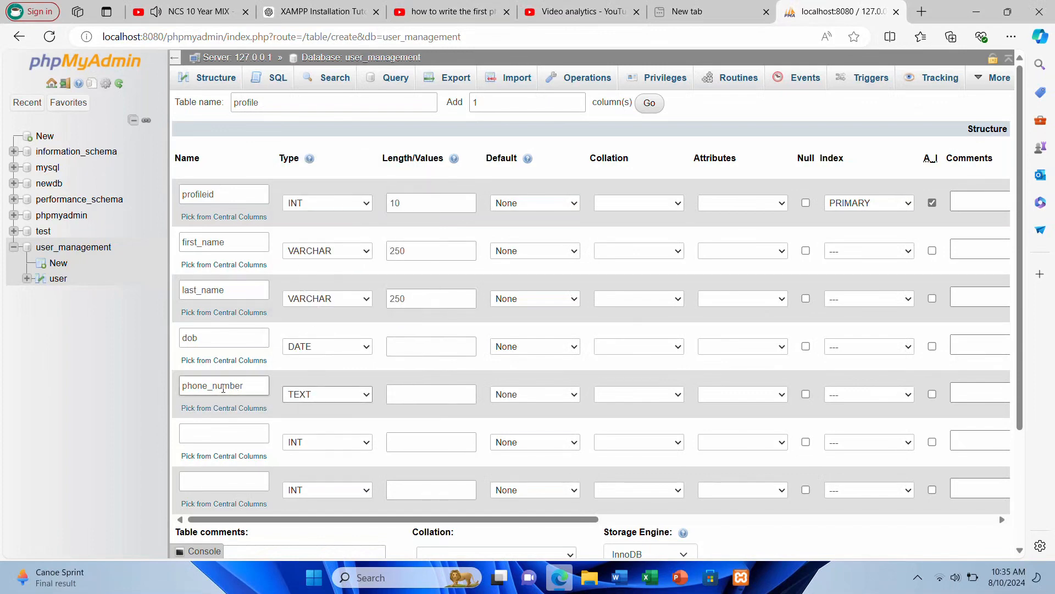
left_click_drag(243, 385, 187, 385)
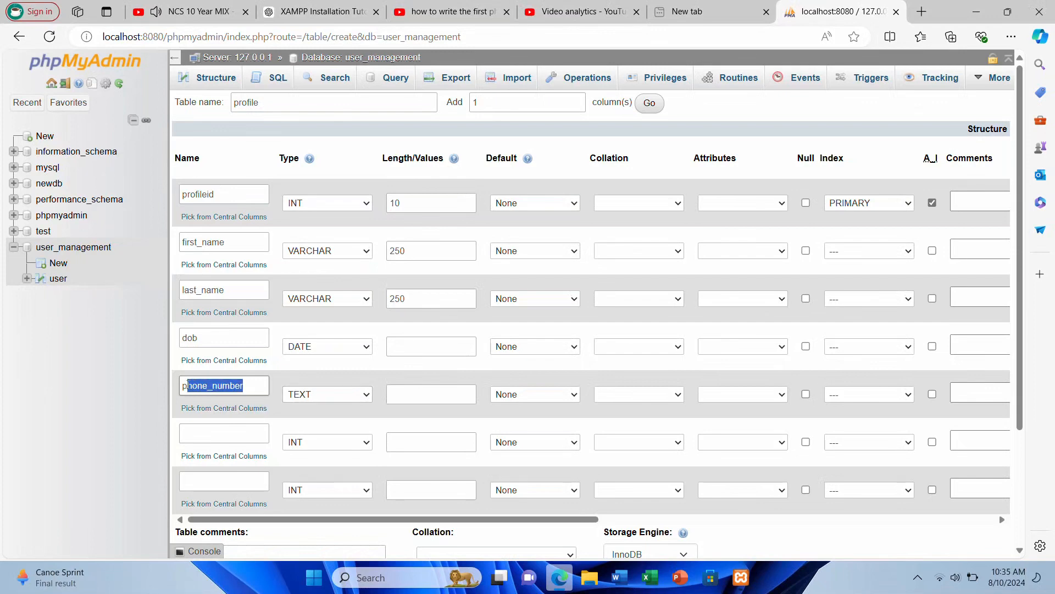
Define the profile table's sixth column as address with type TEXT
scroll(332, 383, "down", 1)
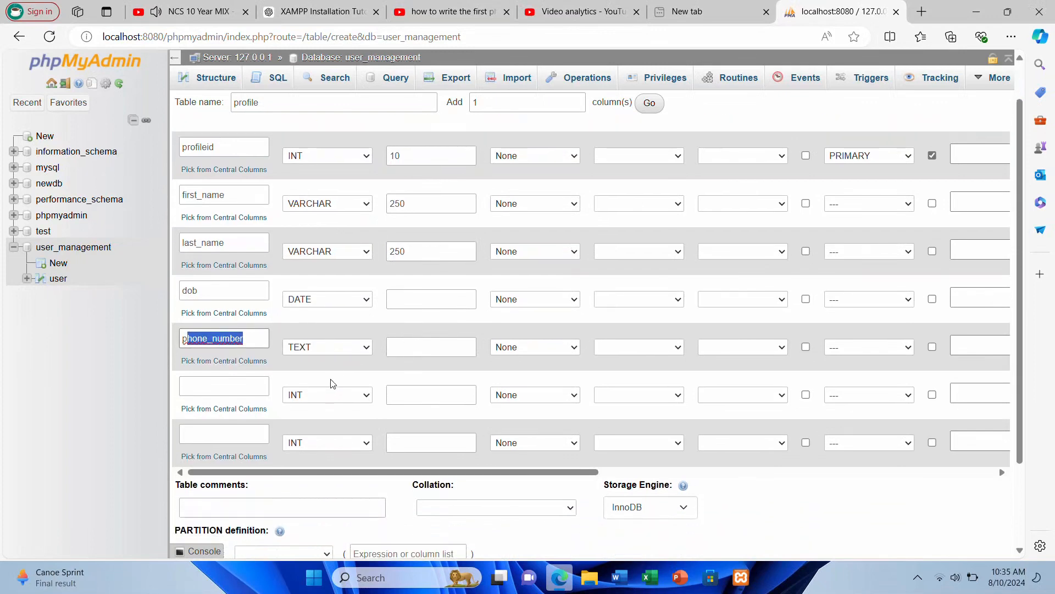
left_click(237, 380)
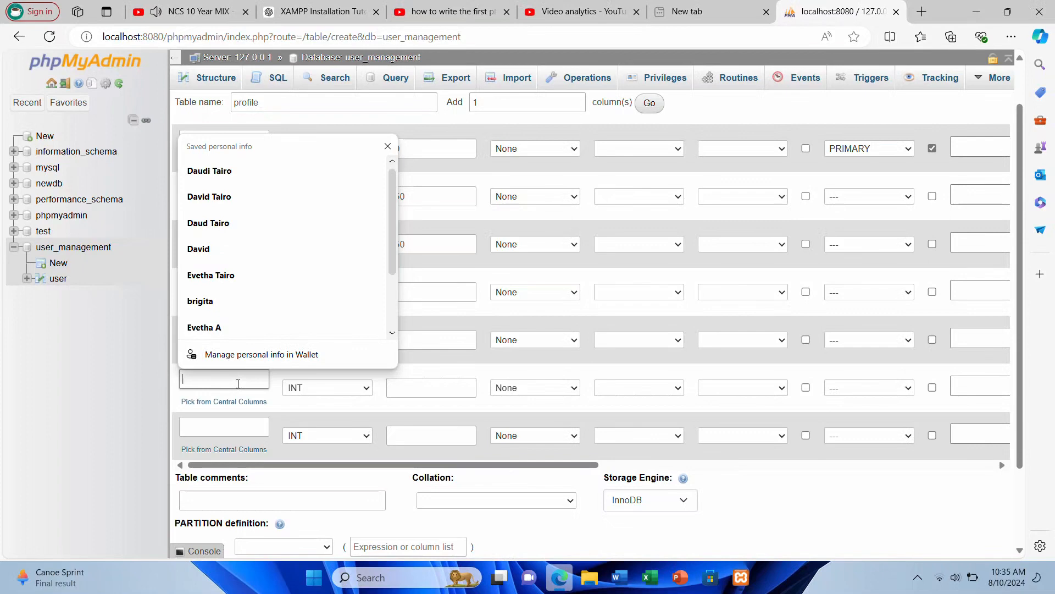
type("ad")
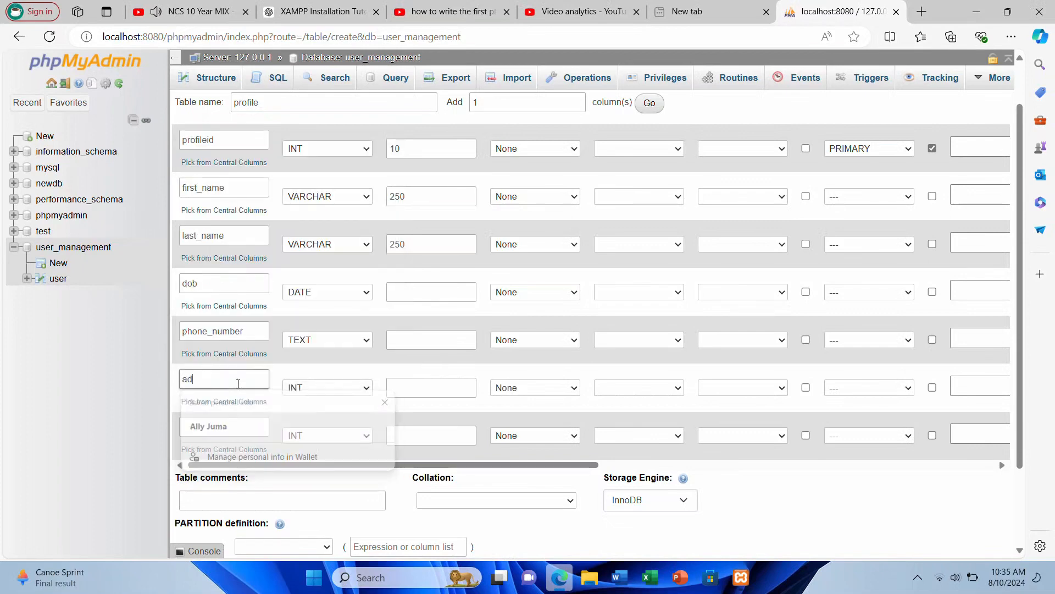
type("dress")
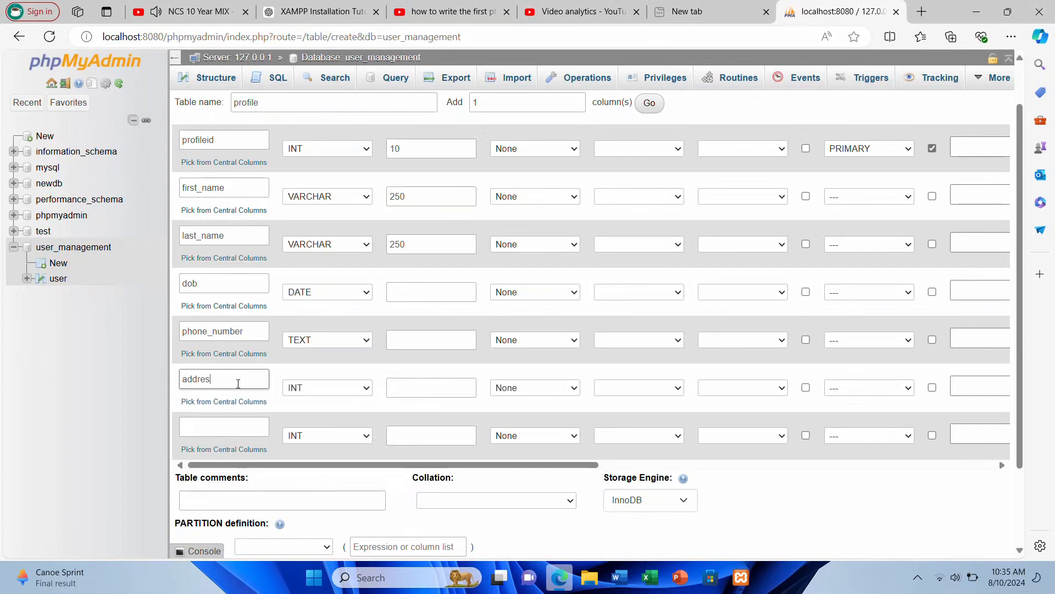
left_click(295, 389)
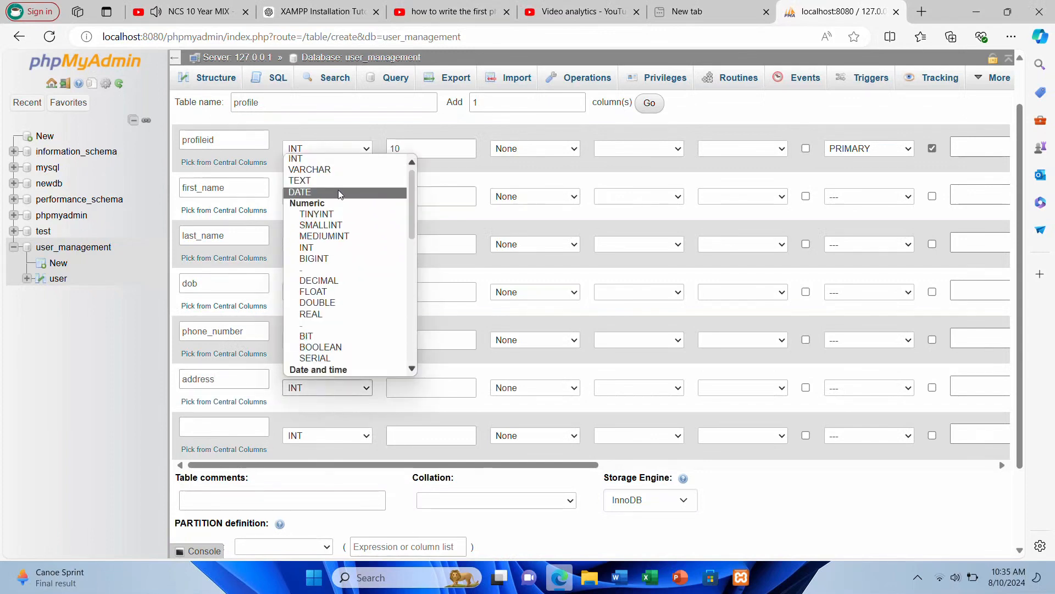
left_click(321, 180)
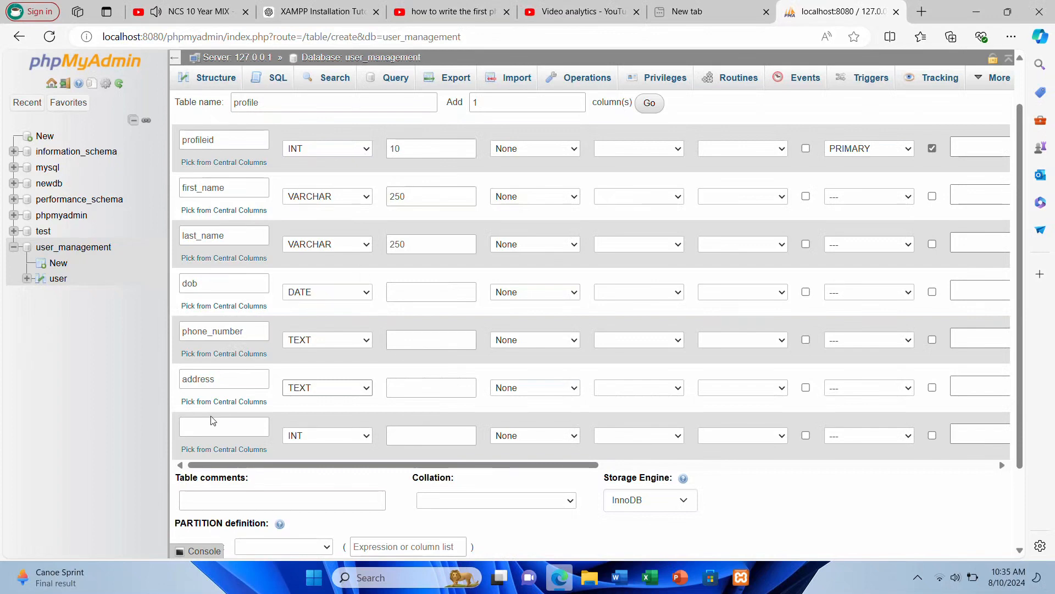
Define the profile table's seventh column as userid, keeping type INT, with length 10
left_click(202, 427)
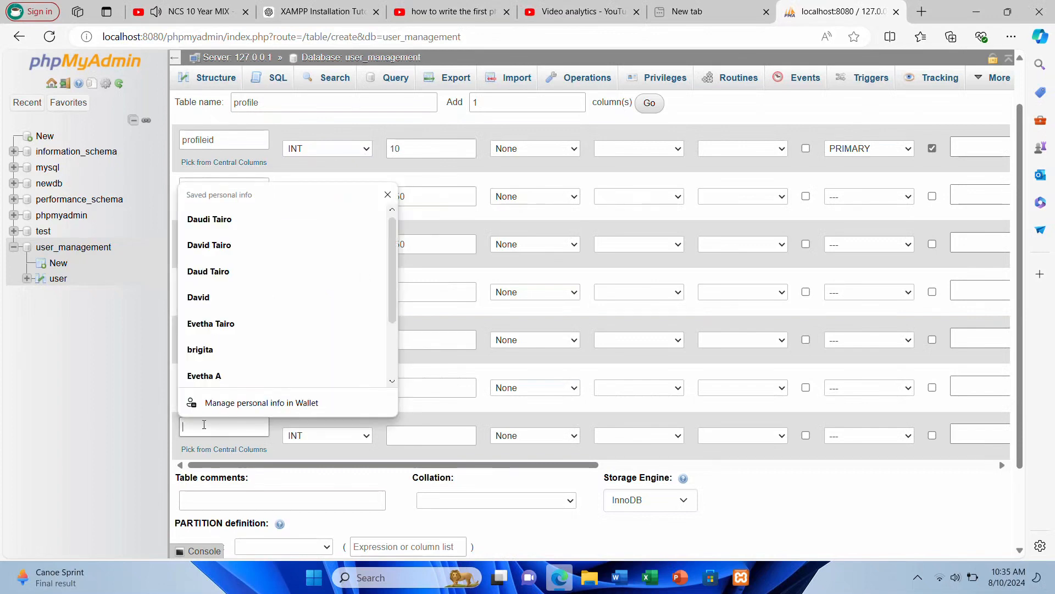
type("userid")
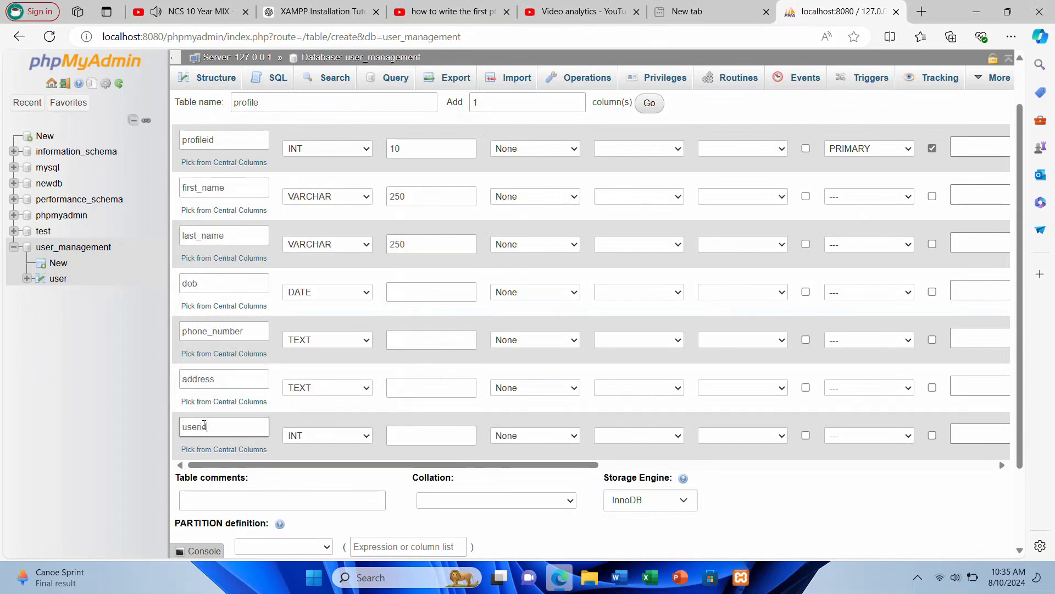
key("ctrl+a")
left_click(405, 435)
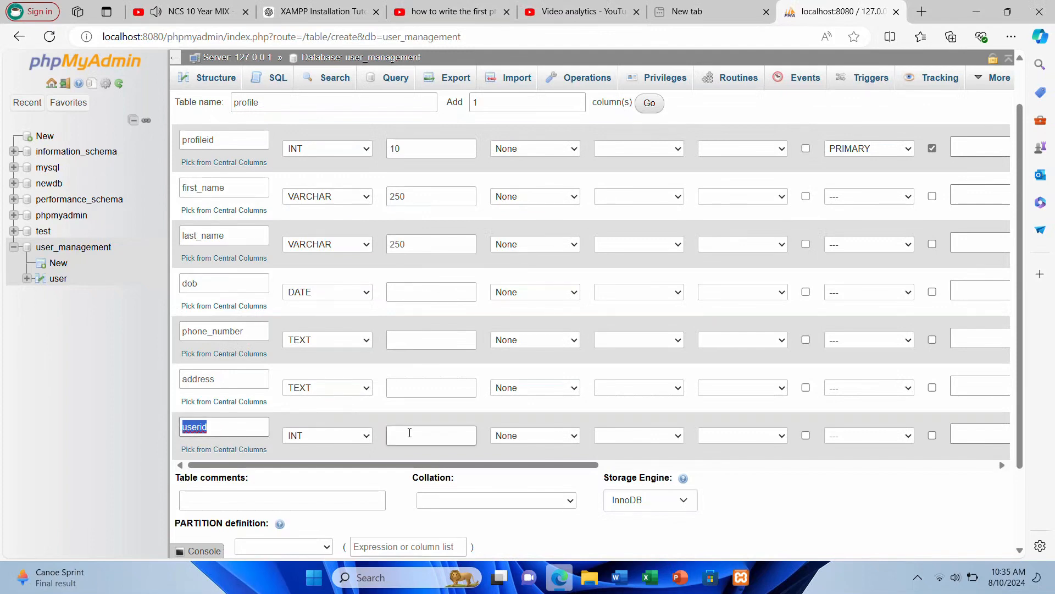
type("10")
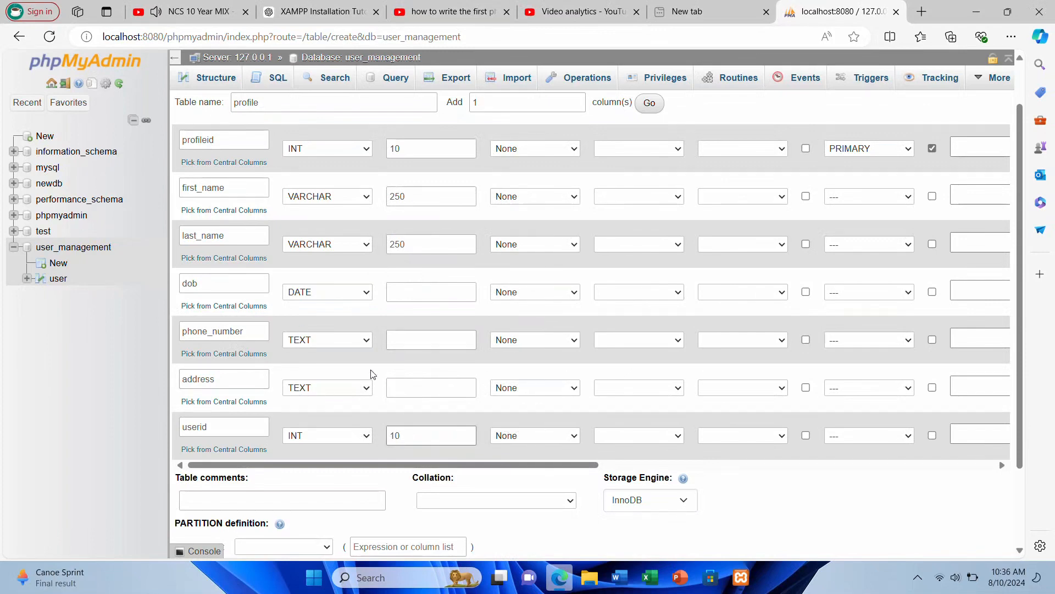
Save the completed profile table definition to the user_management database
left_click(365, 103)
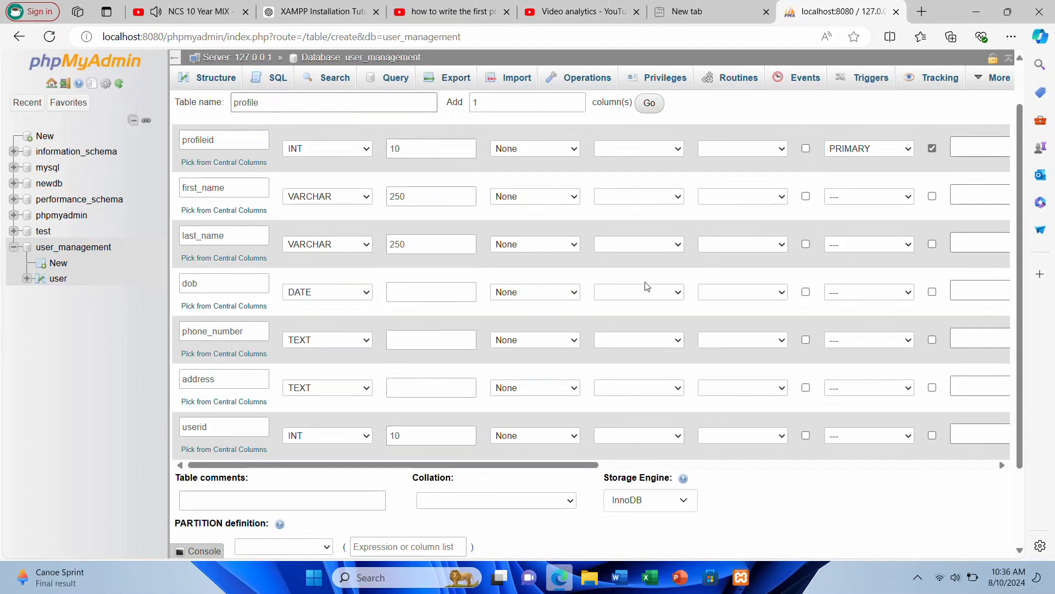
scroll(647, 286, "down", 2)
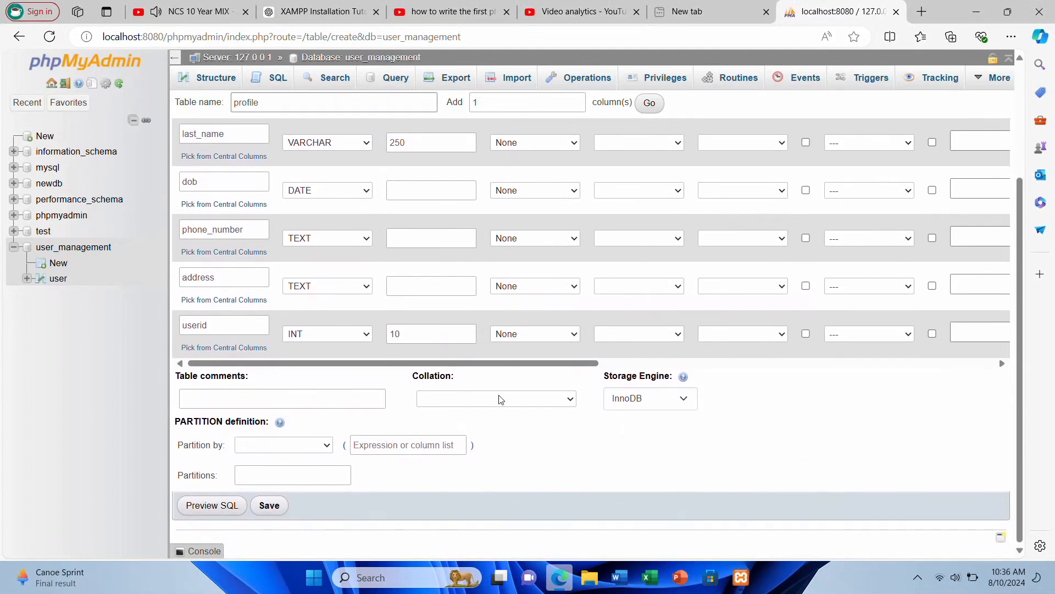
left_click(266, 510)
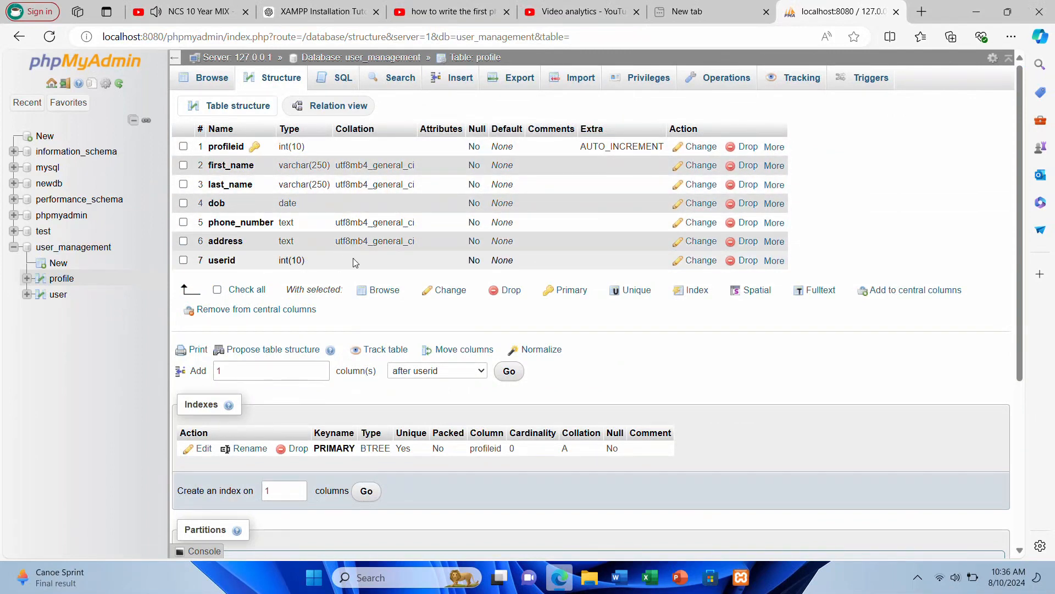
Open the profile table's userid column for changing and examine its available attributes
left_click(184, 261)
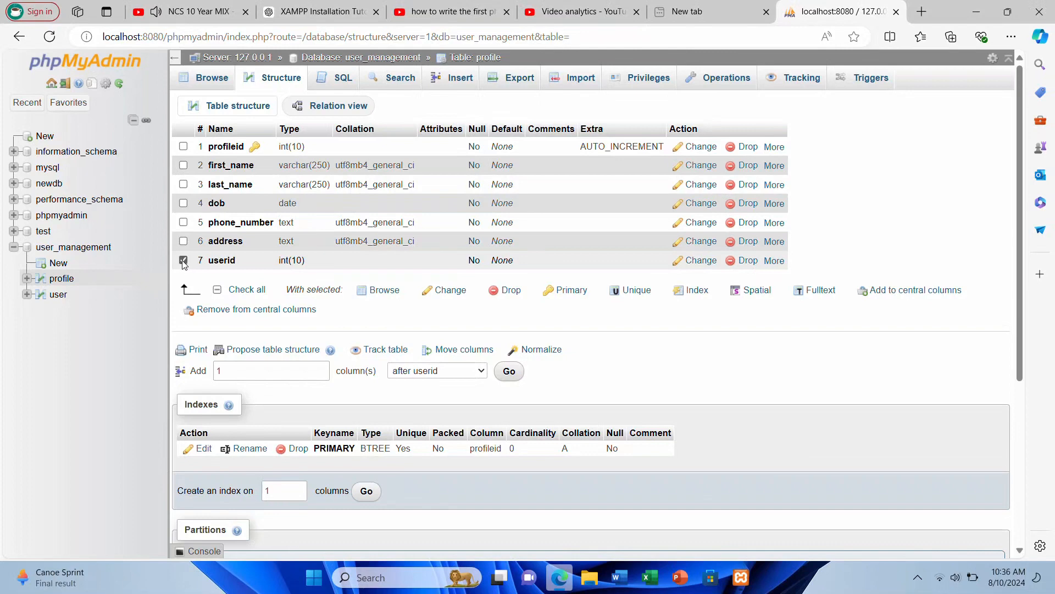
left_click(453, 295)
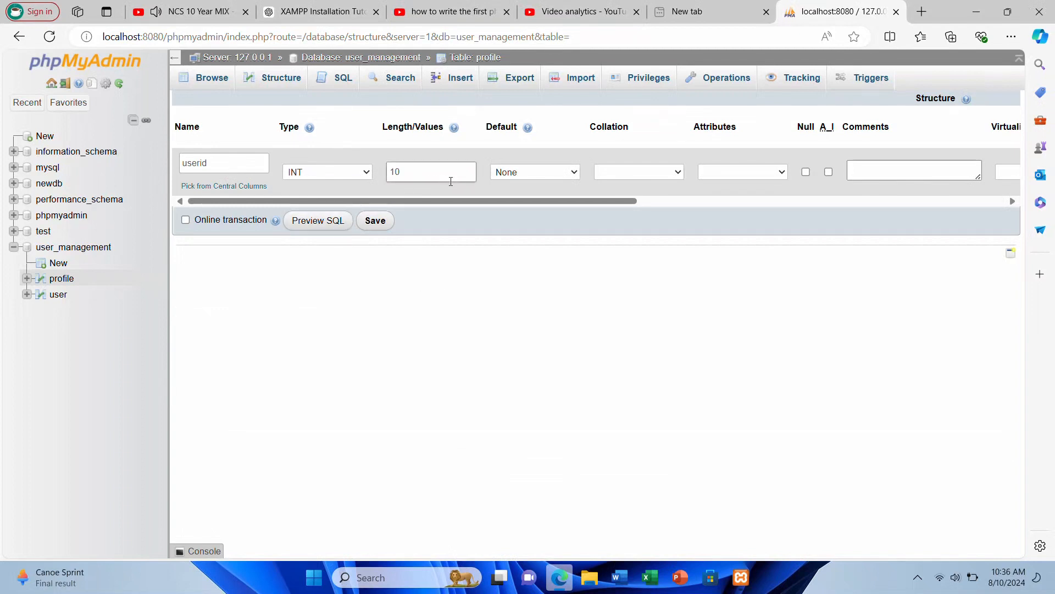
left_click(883, 163)
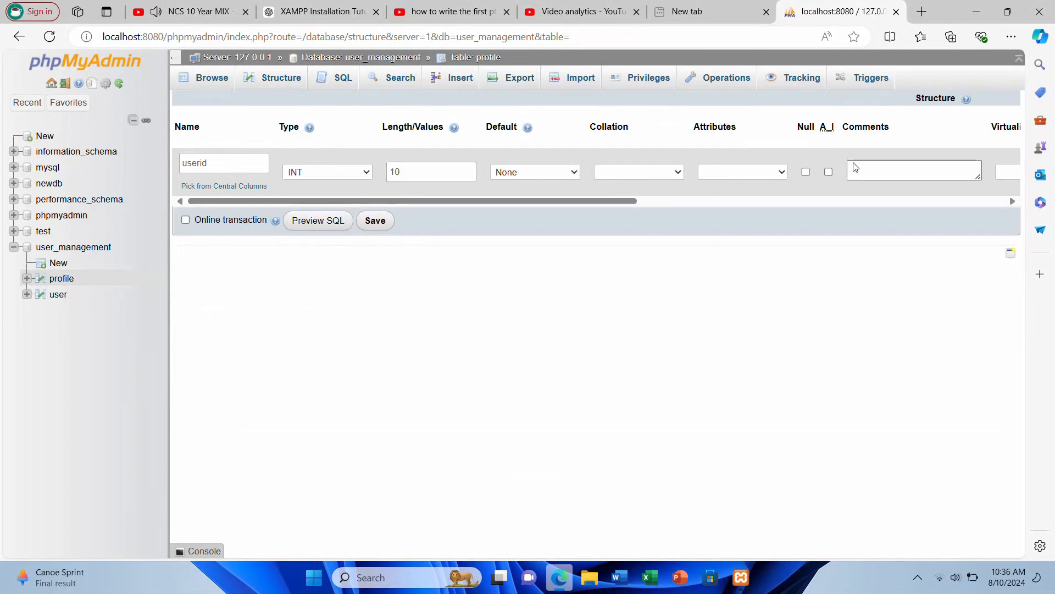
scroll(938, 172, "right", 5)
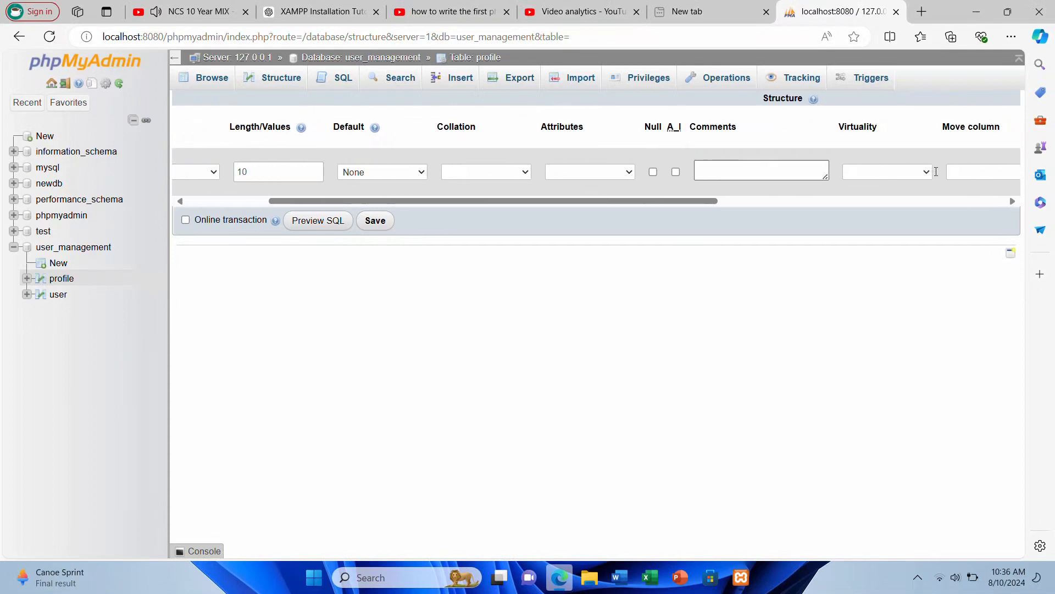
scroll(936, 171, "right", 2)
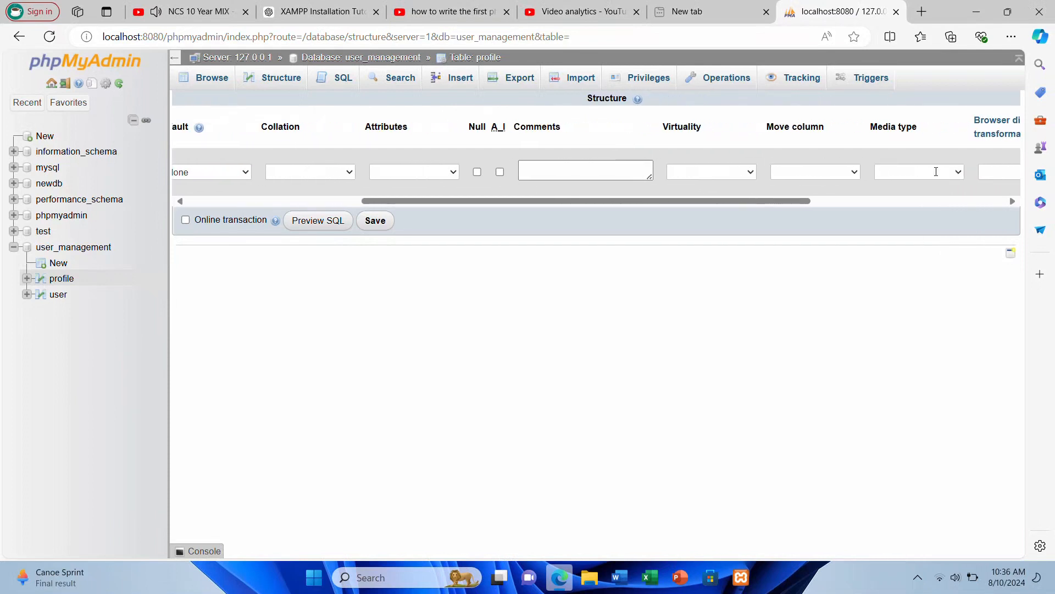
scroll(936, 172, "left", 6)
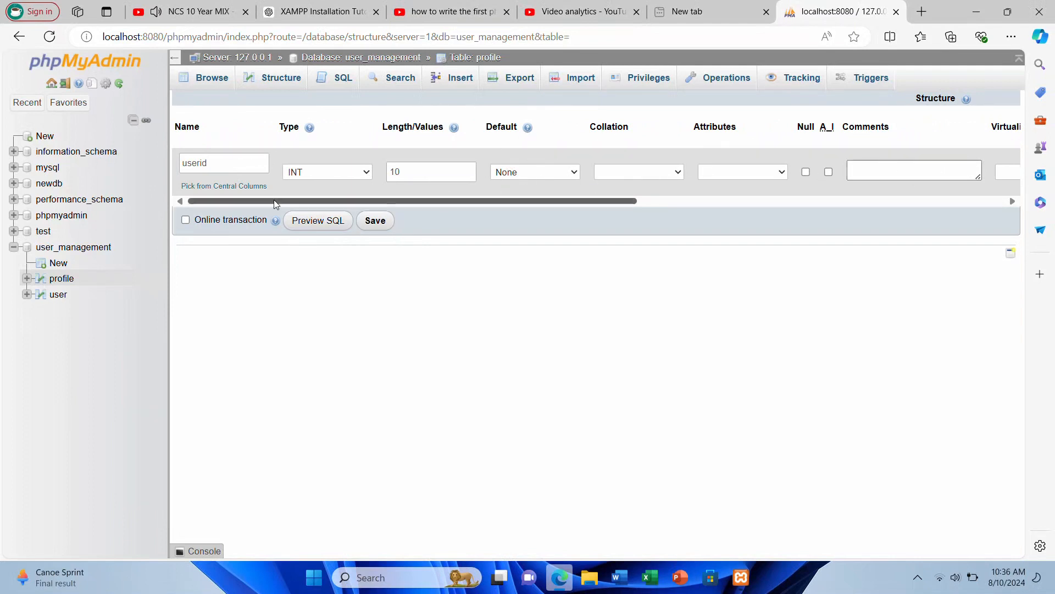
Leave the userid column form and start a new table named role in the user_management database
left_click(203, 79)
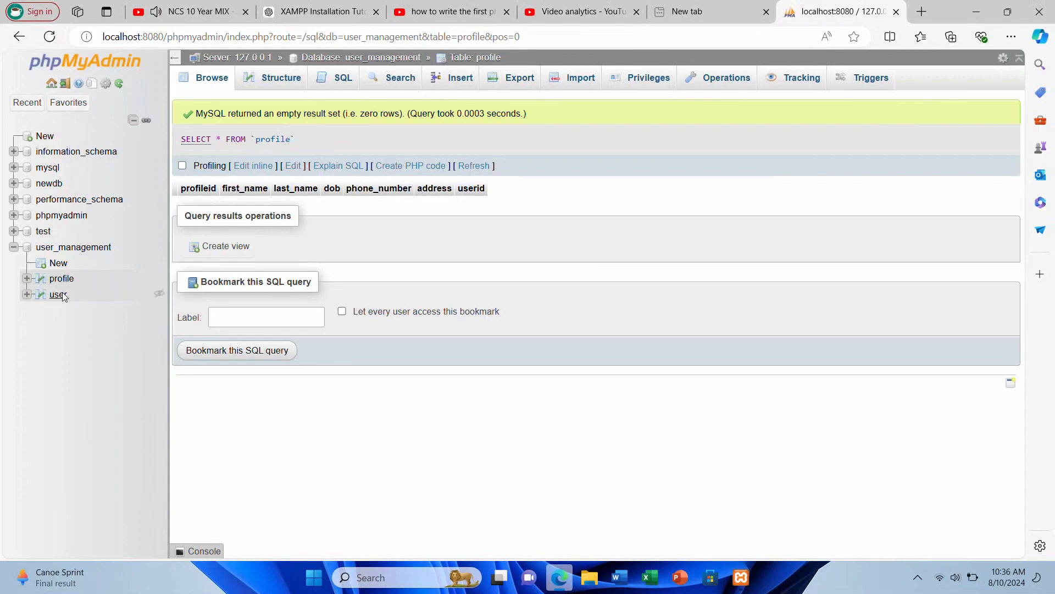
left_click(57, 264)
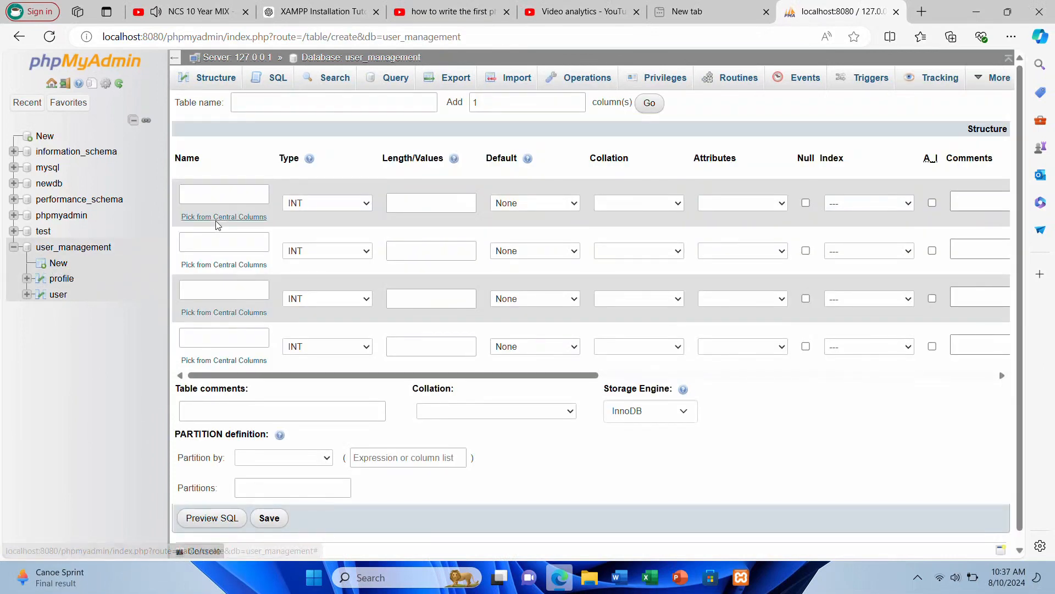
left_click(223, 193)
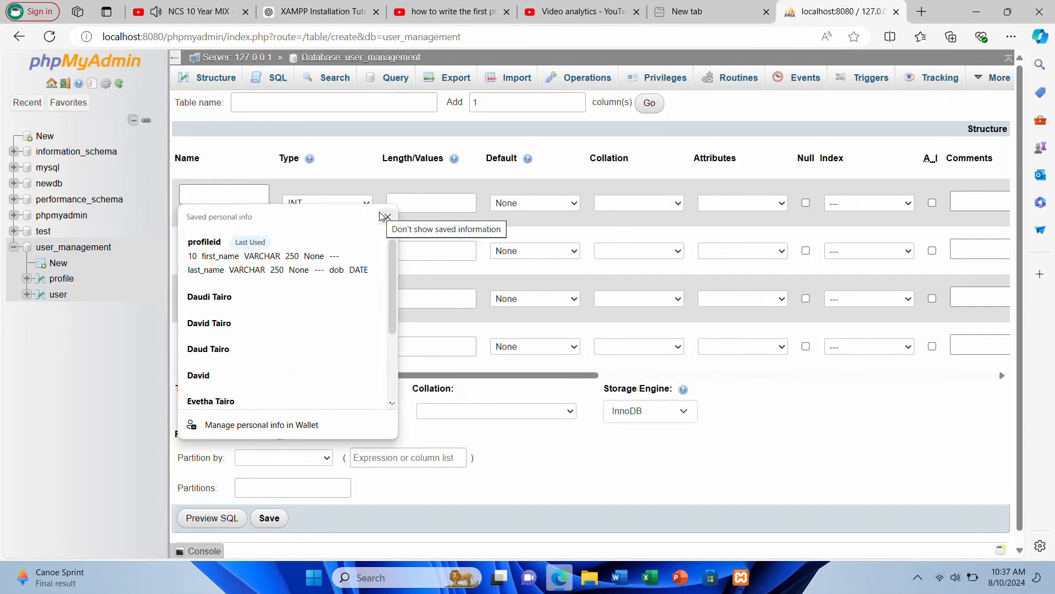
left_click(296, 102)
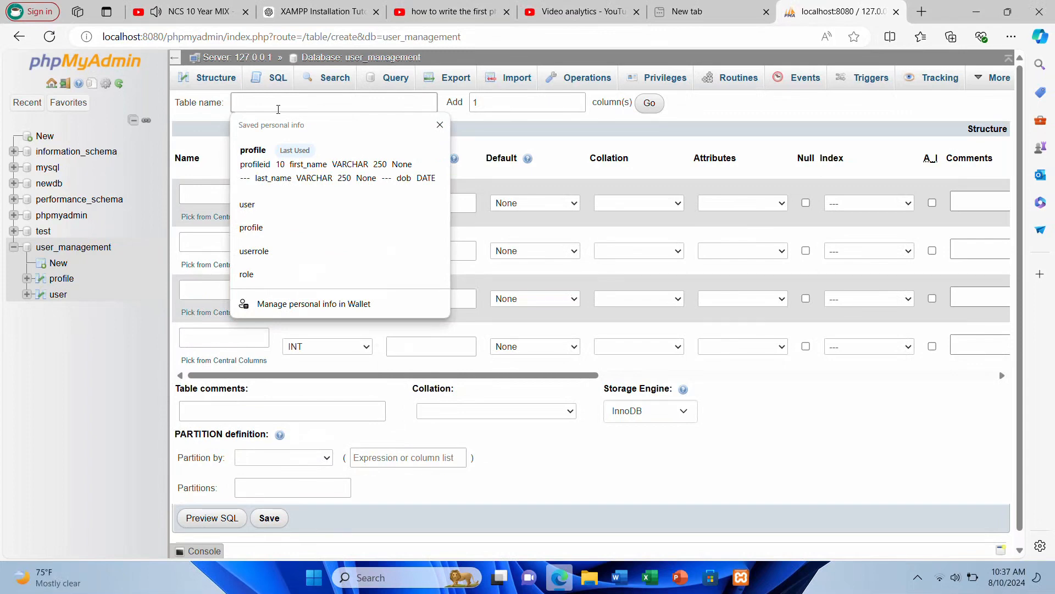
type("role")
key("Tab")
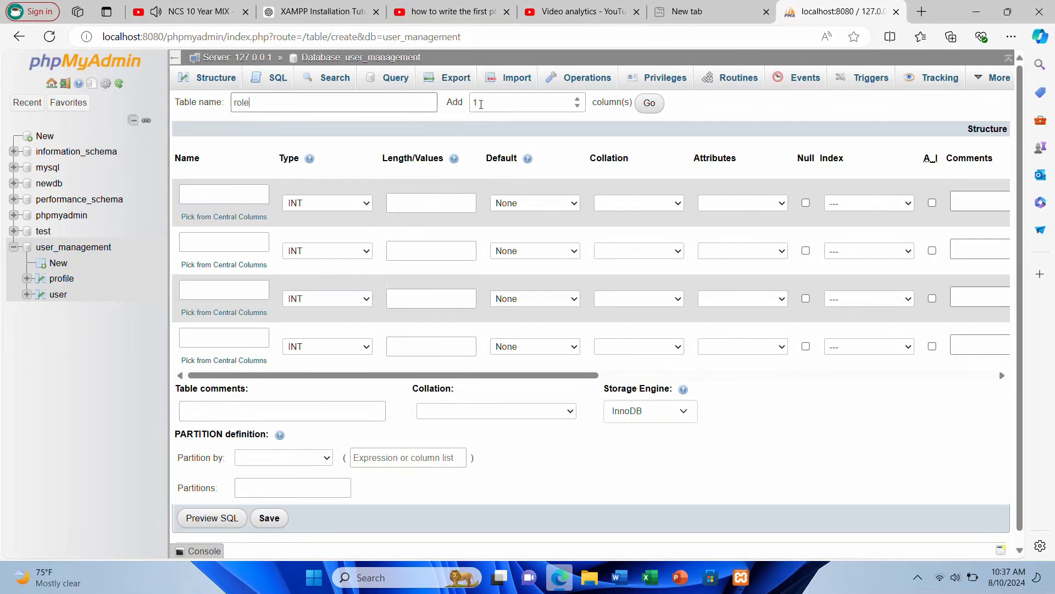
left_click(520, 107)
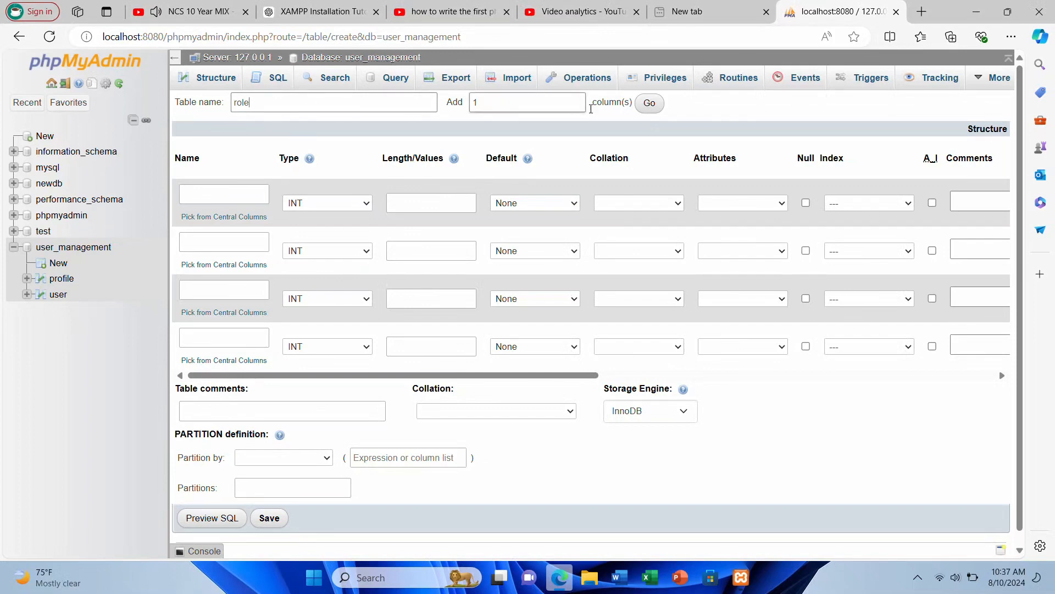
Name the role table's first column roleid, keeping type INT
left_click(250, 195)
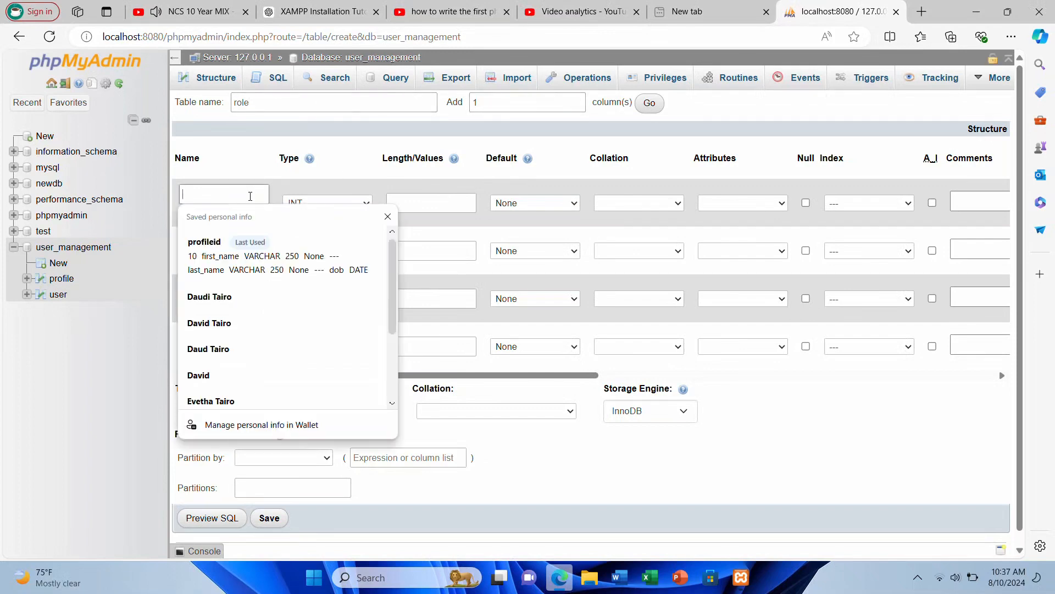
type("role")
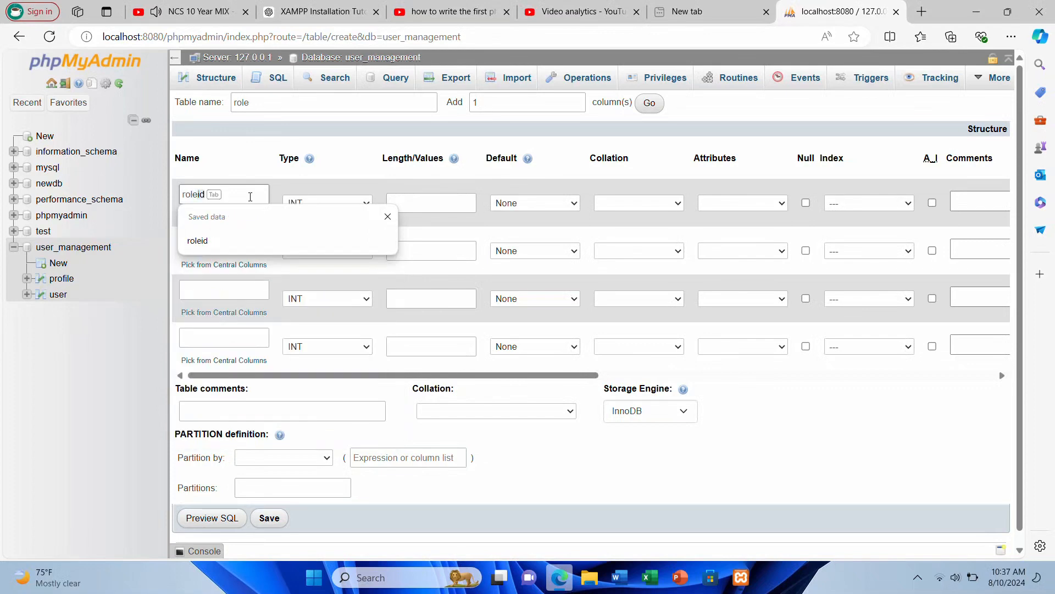
type("id")
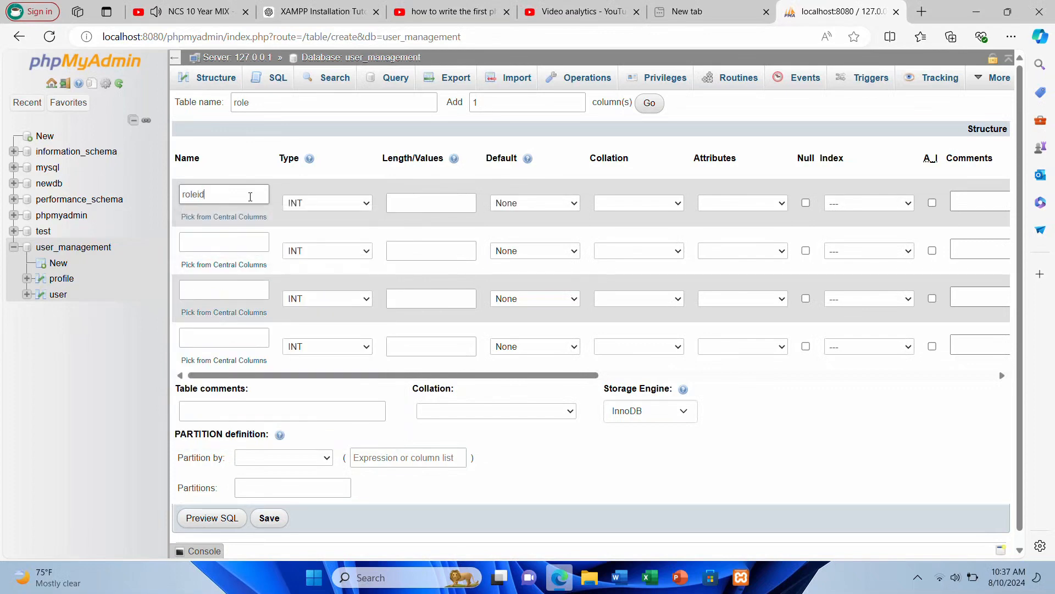
Define the role table's second column as role_name, type VARCHAR with length 200, and save the table
left_click(205, 241)
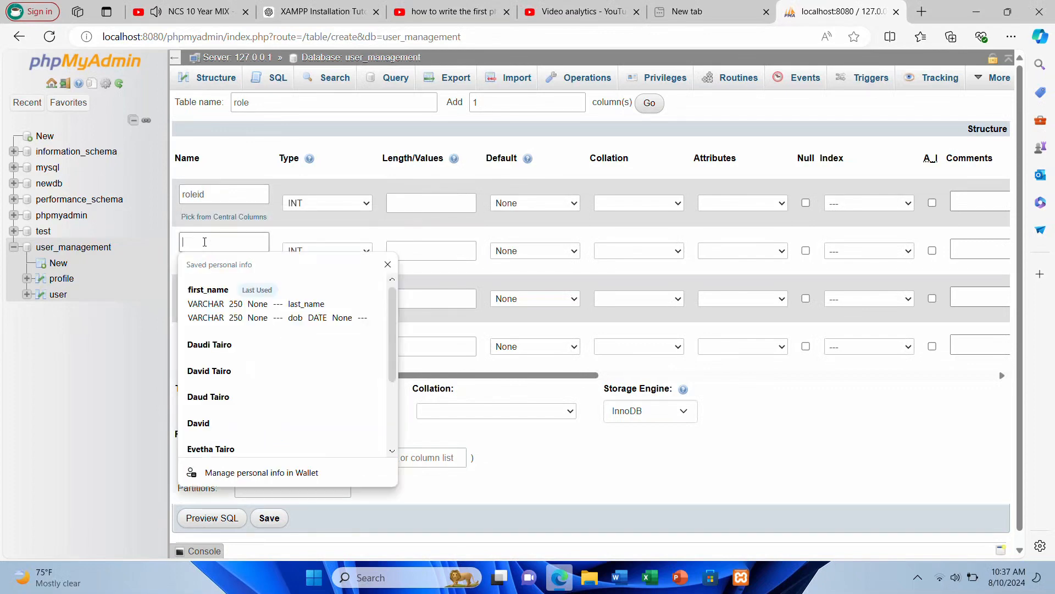
type("role")
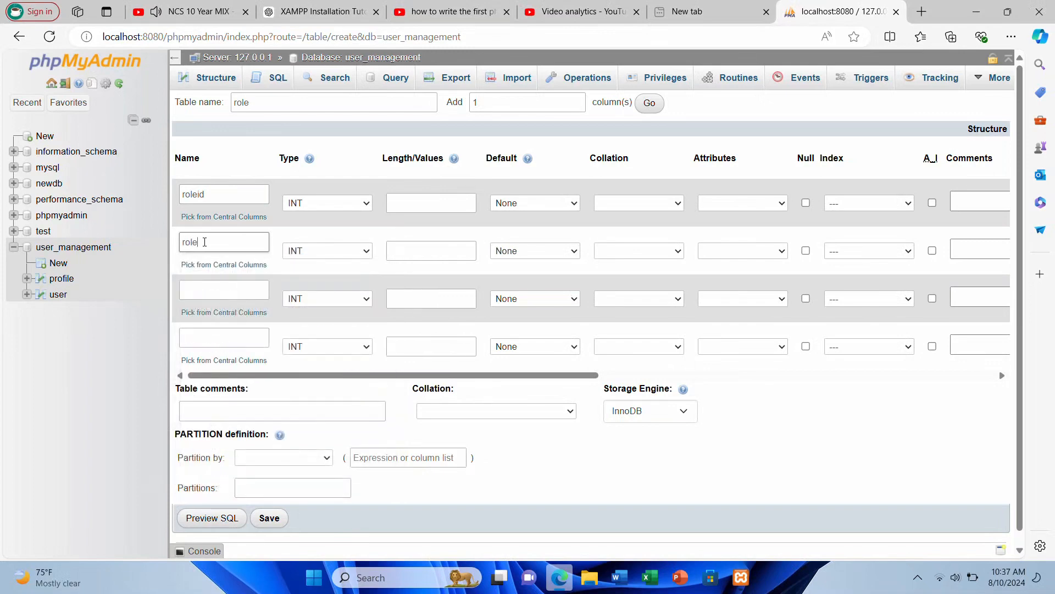
type("_name")
left_click(311, 250)
left_click(299, 276)
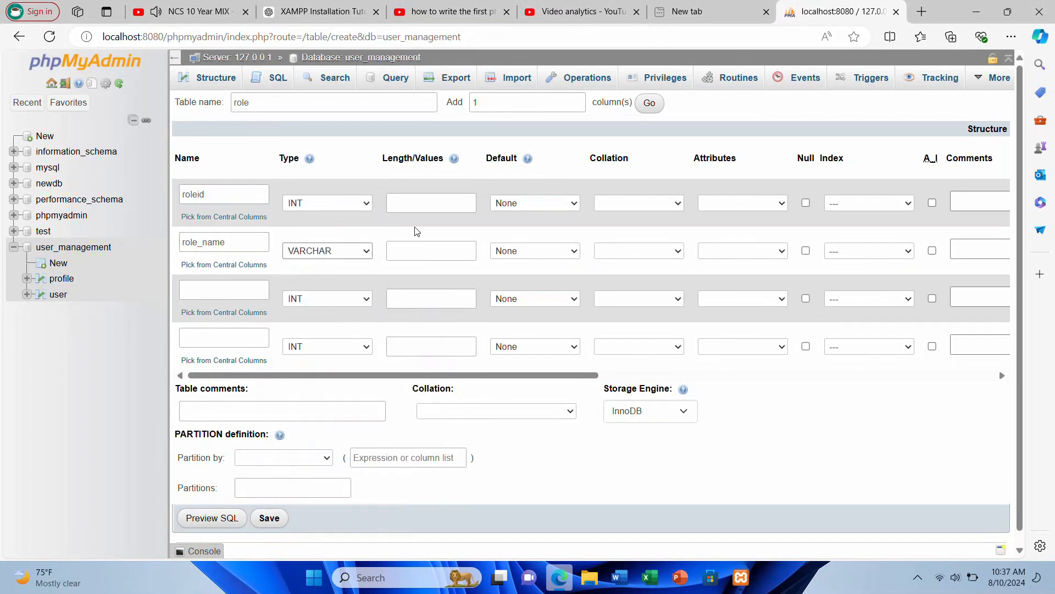
left_click(398, 249)
type("20")
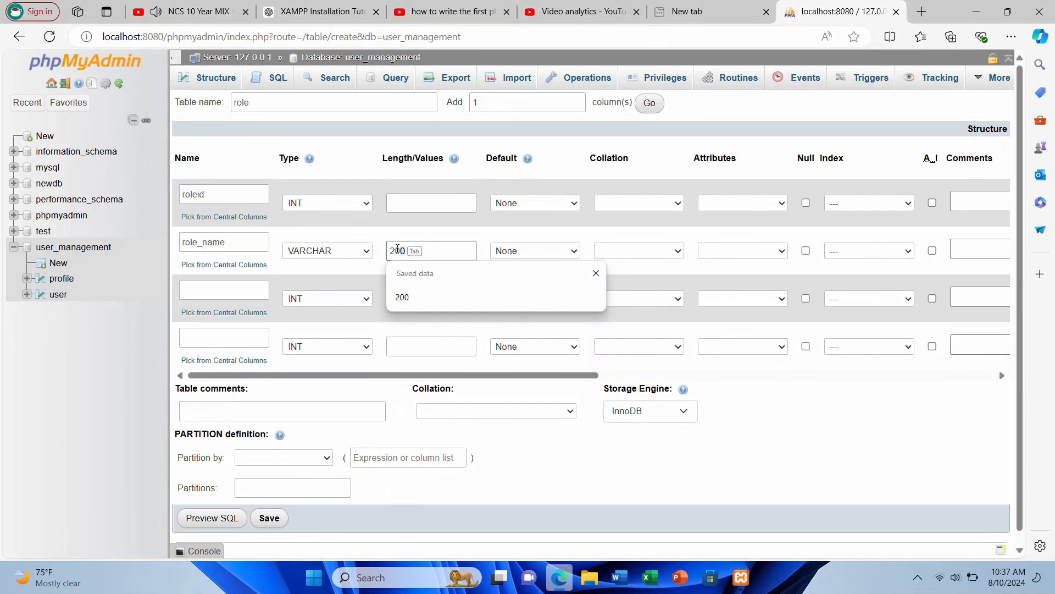
key("Tab")
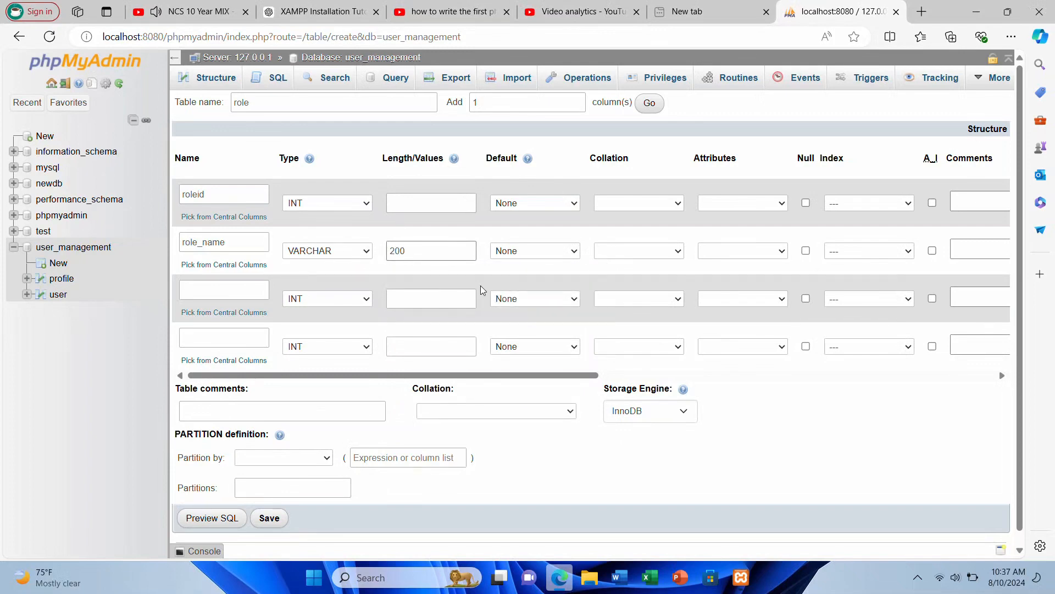
left_click(268, 519)
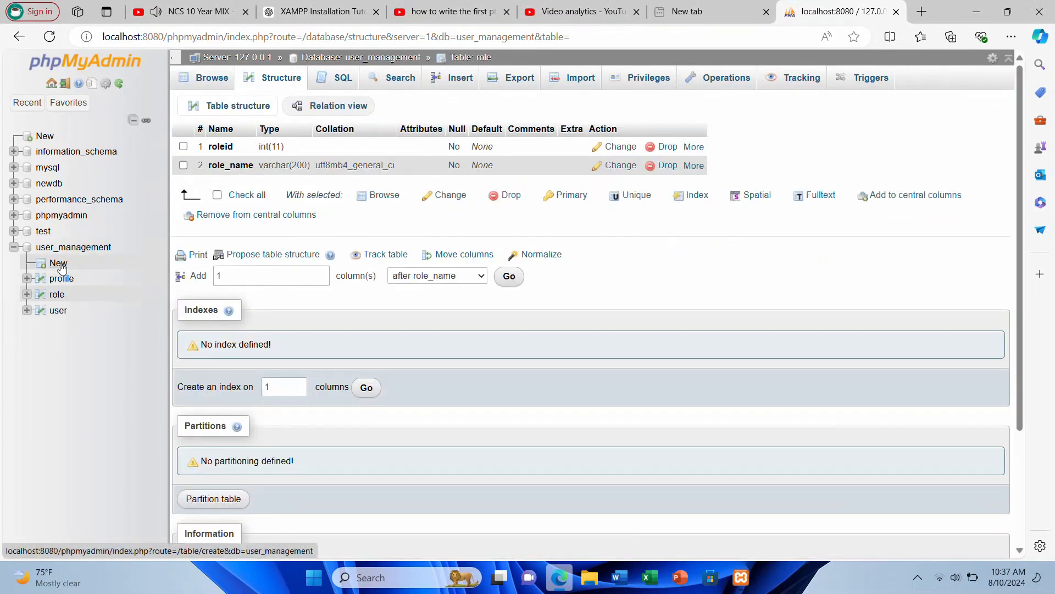
Start another new table in the user_management database and name it user_role
left_click(59, 264)
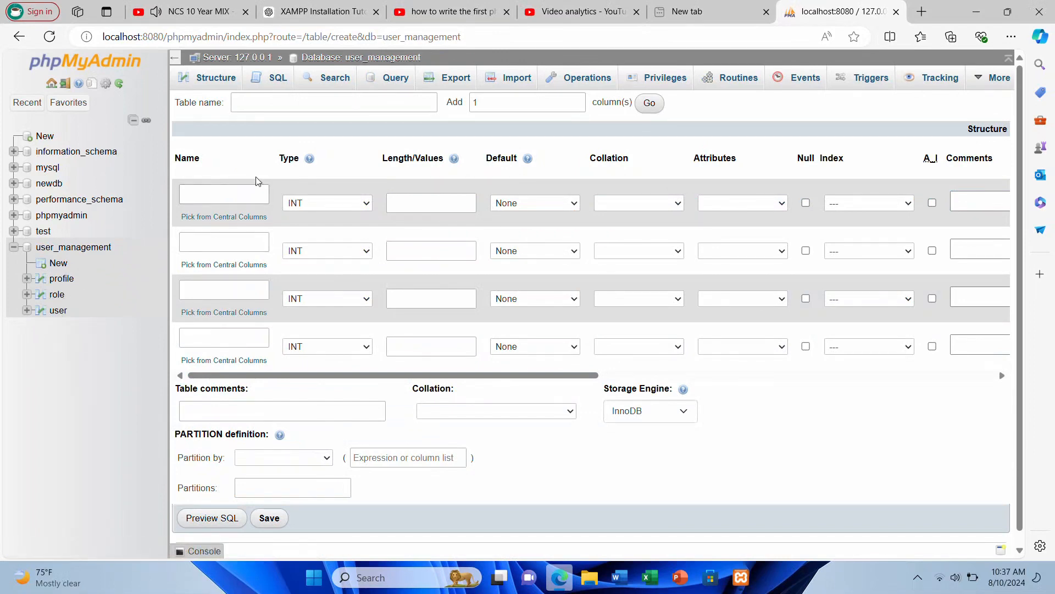
left_click(289, 103)
type("u")
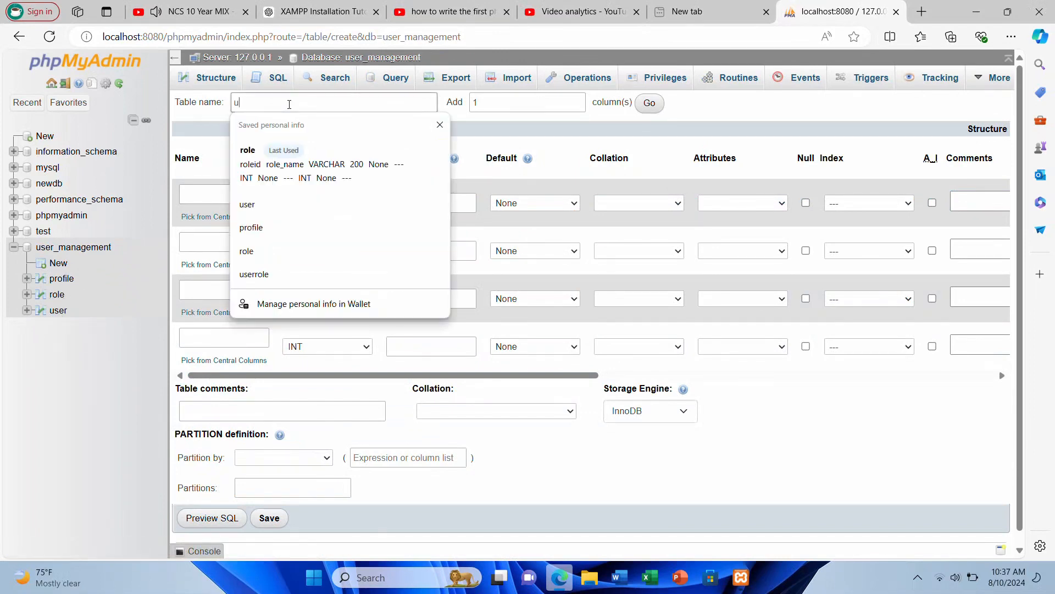
type("ser")
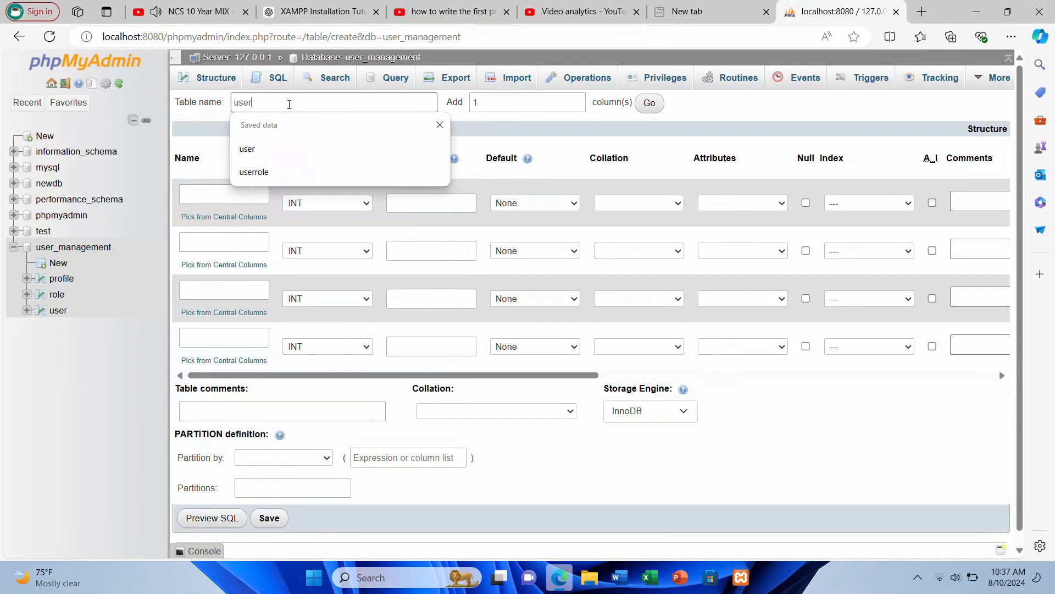
type("role")
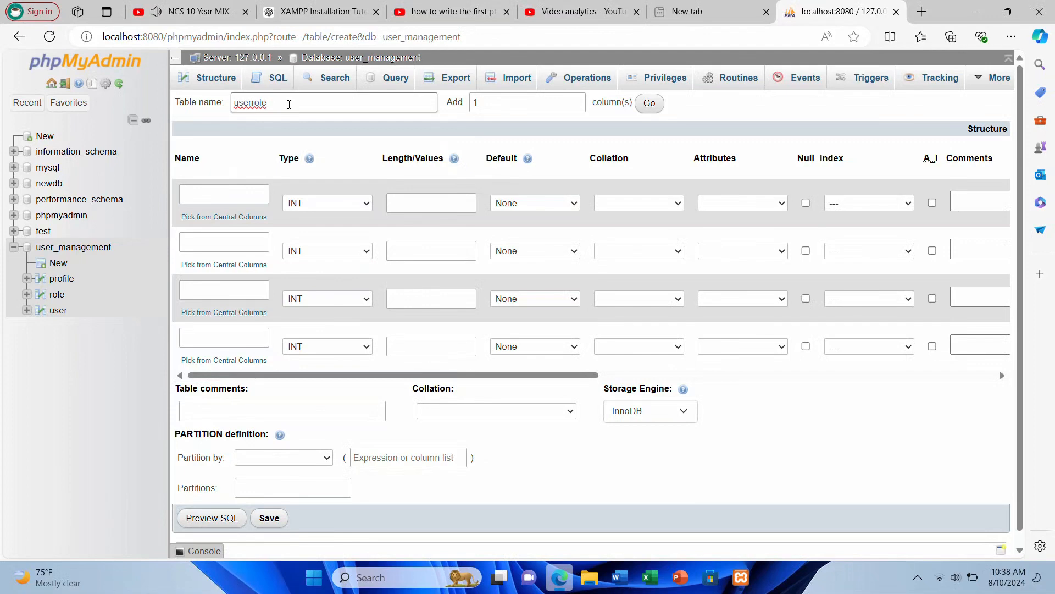
type("_")
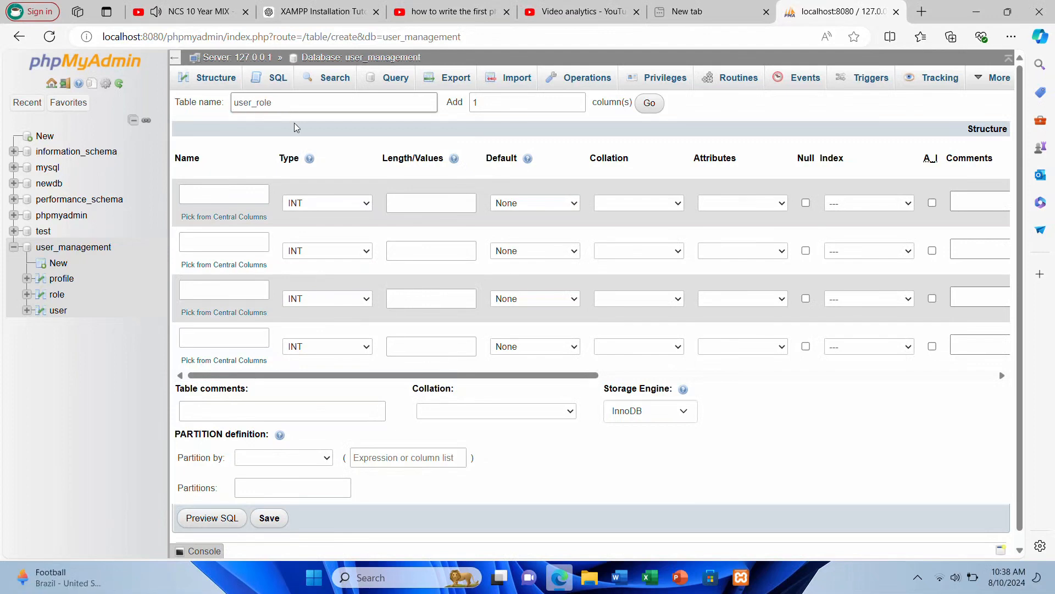
Define the user_role table's first column as uroleid, type INT with length 10, and make it the auto-incrementing primary key
left_click(240, 197)
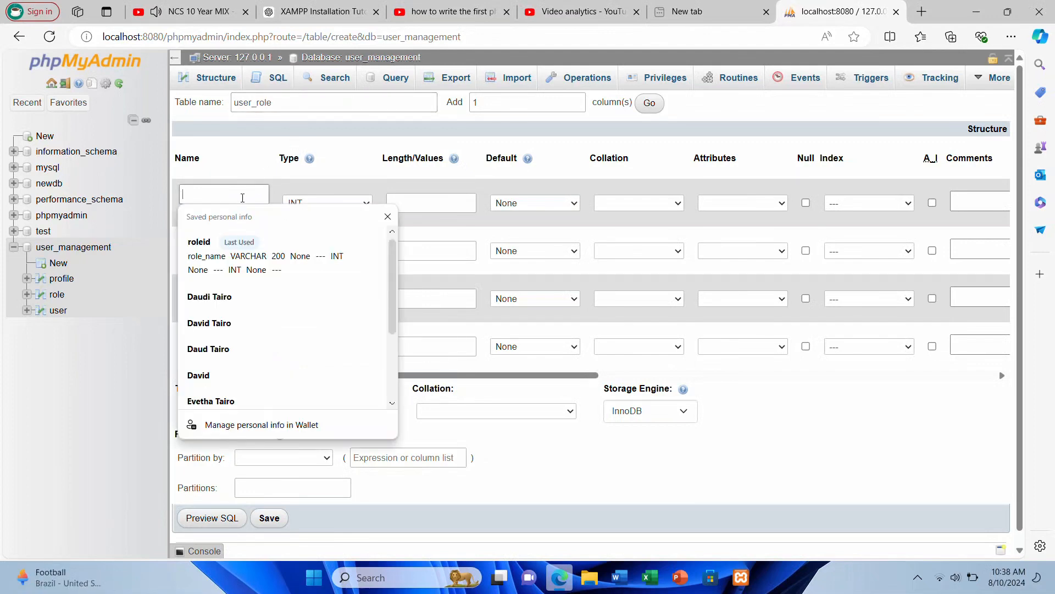
type("urol")
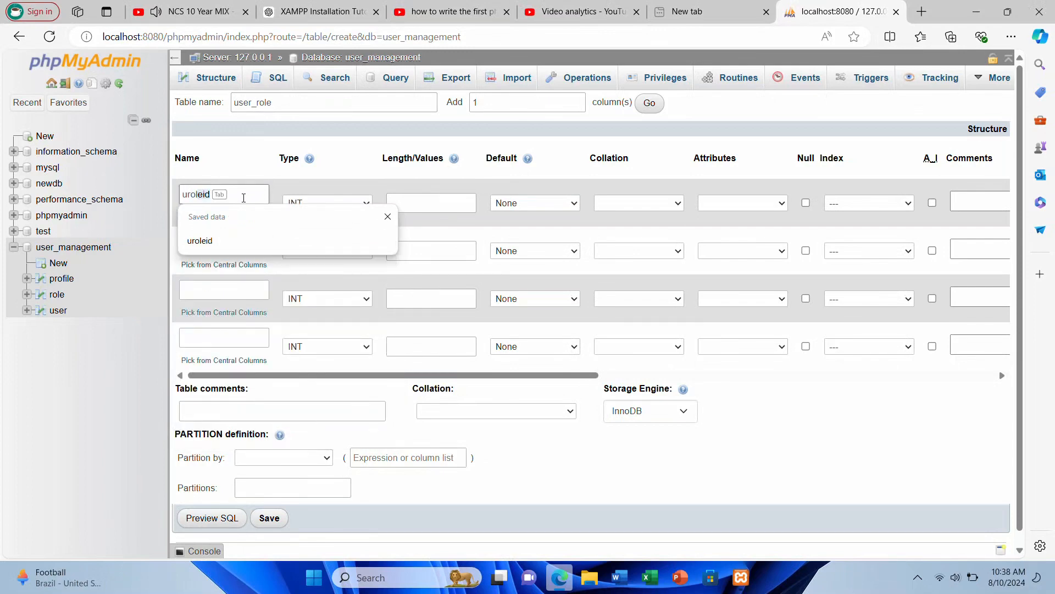
key("Tab")
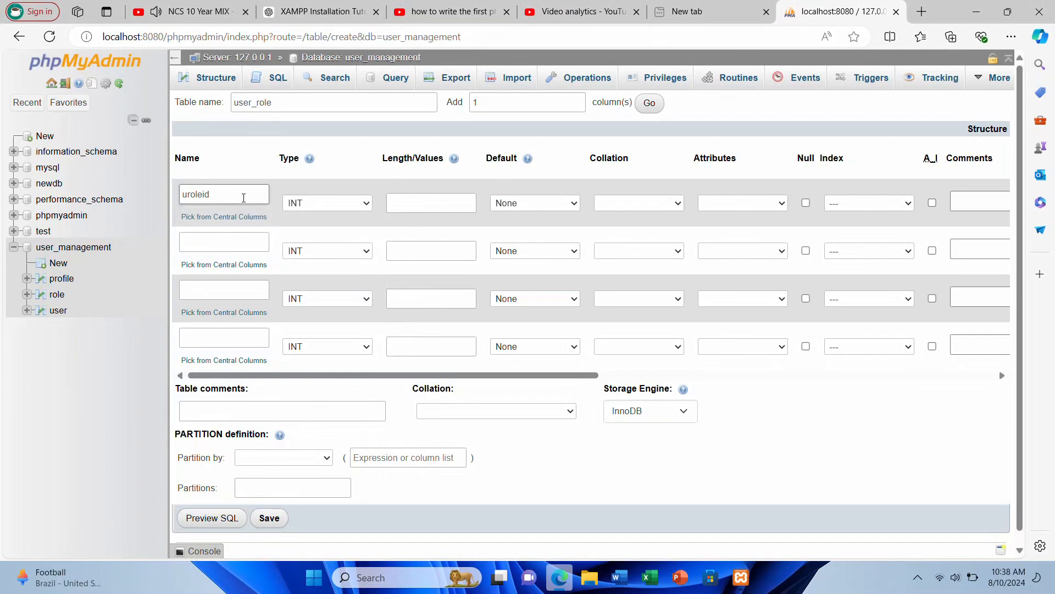
left_click(203, 194)
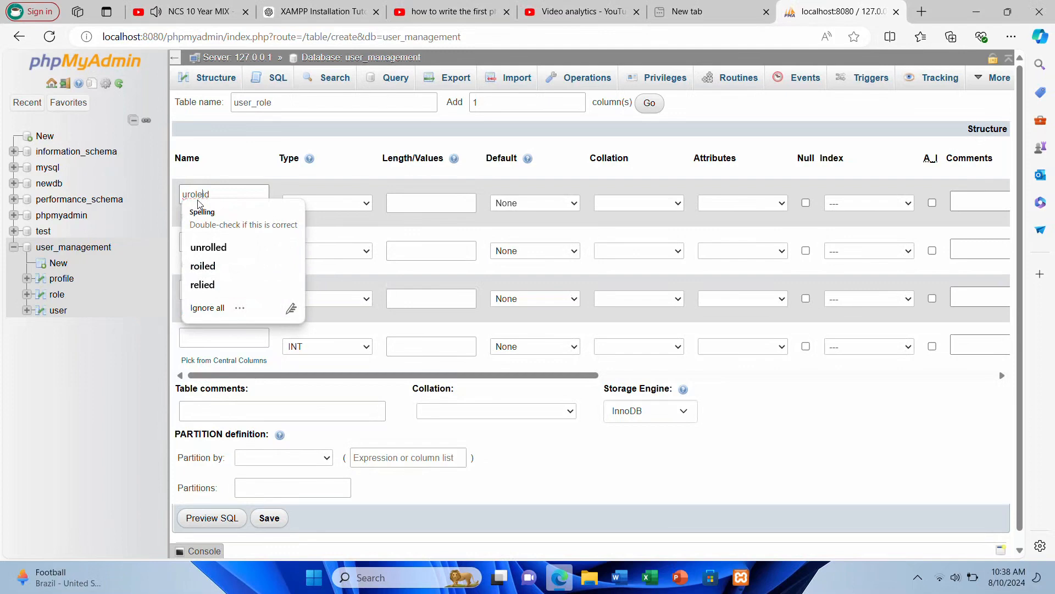
left_click(188, 195)
left_click(211, 195)
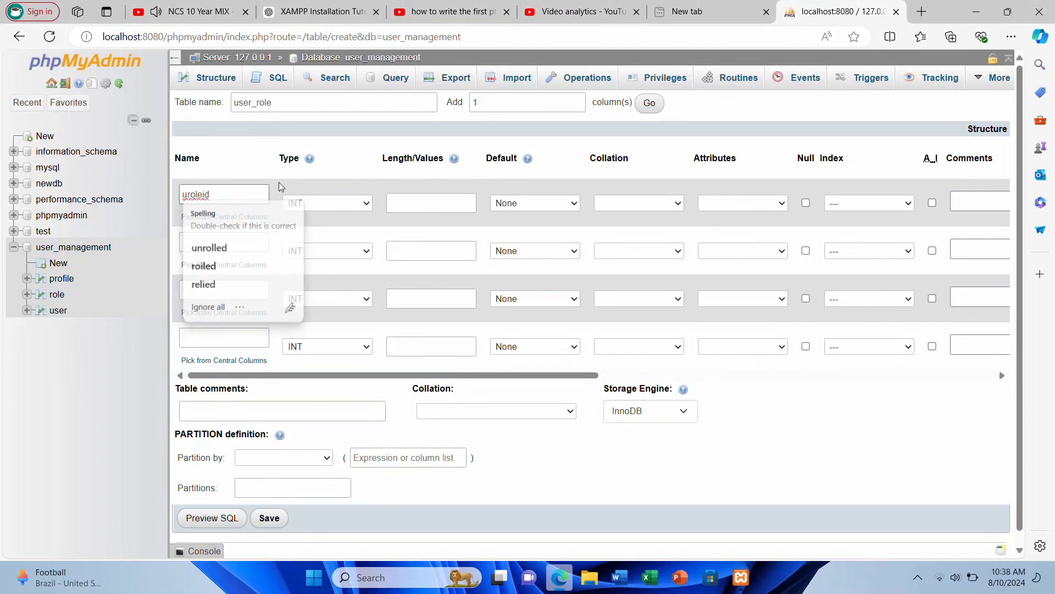
left_click(338, 201)
left_click(413, 206)
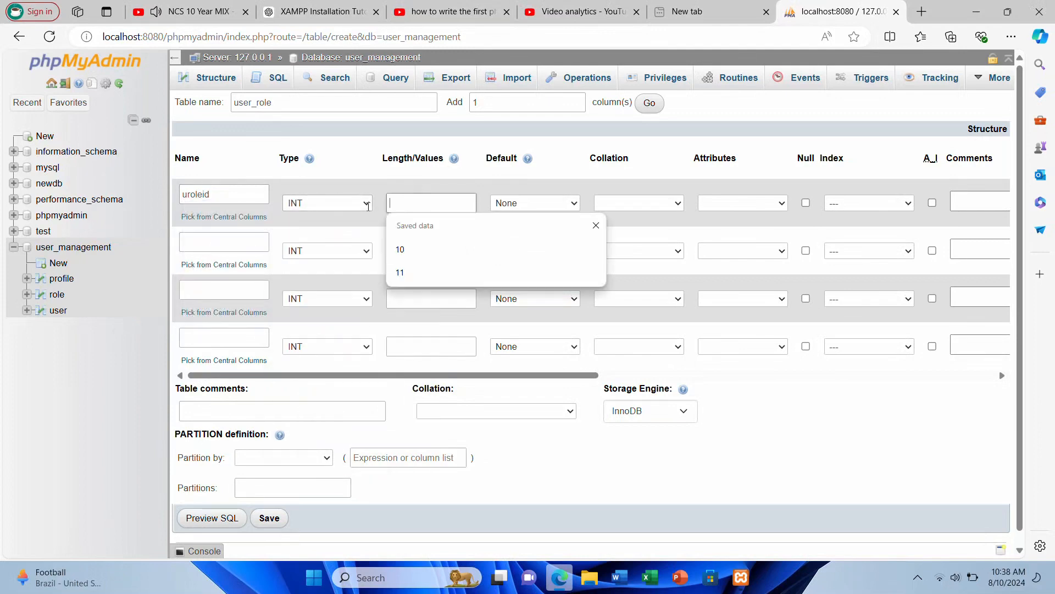
left_click(202, 195)
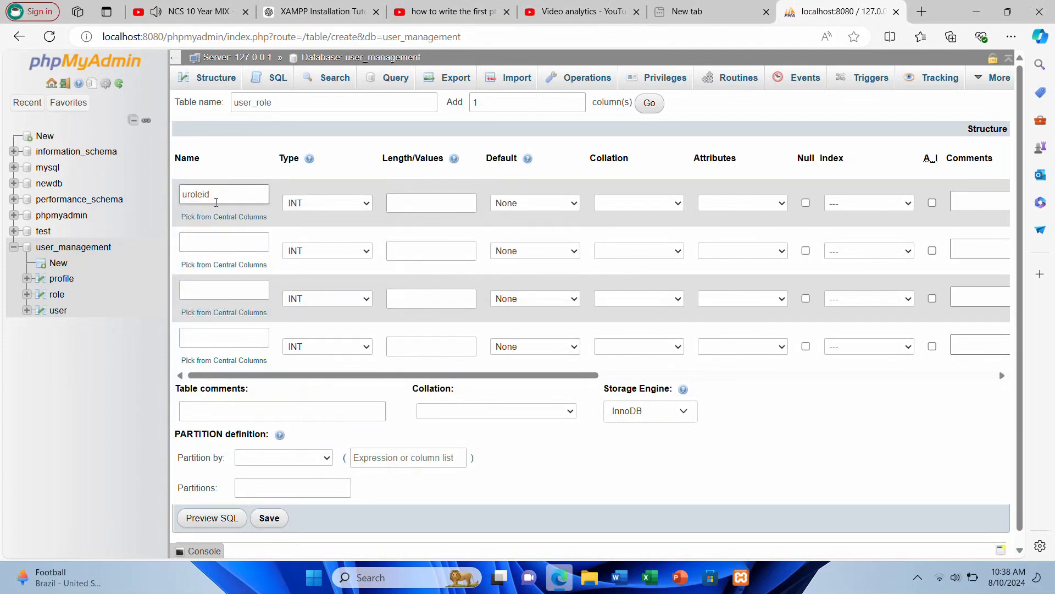
left_click(437, 203)
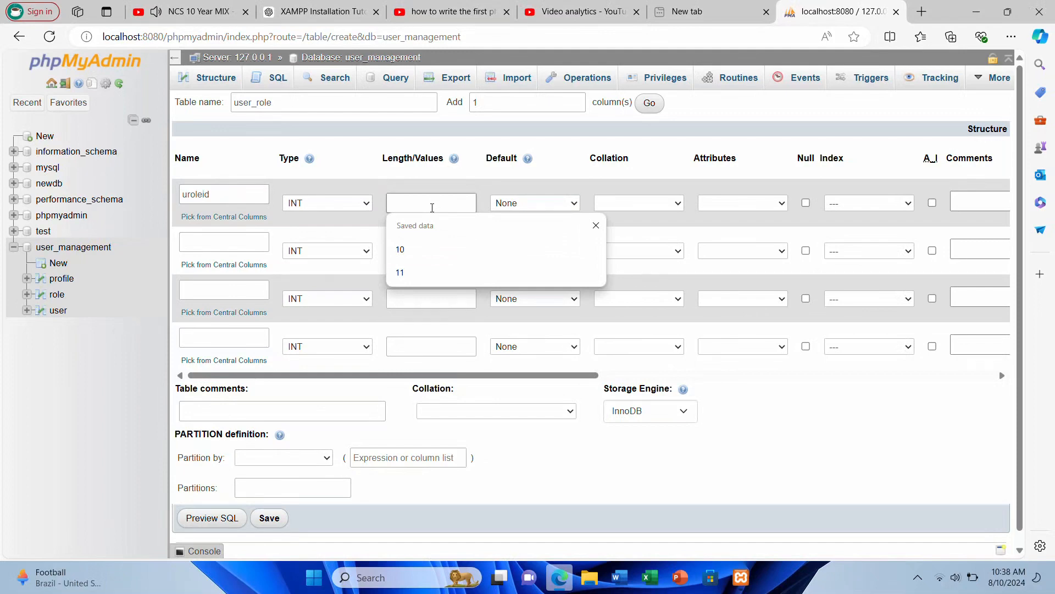
left_click(418, 249)
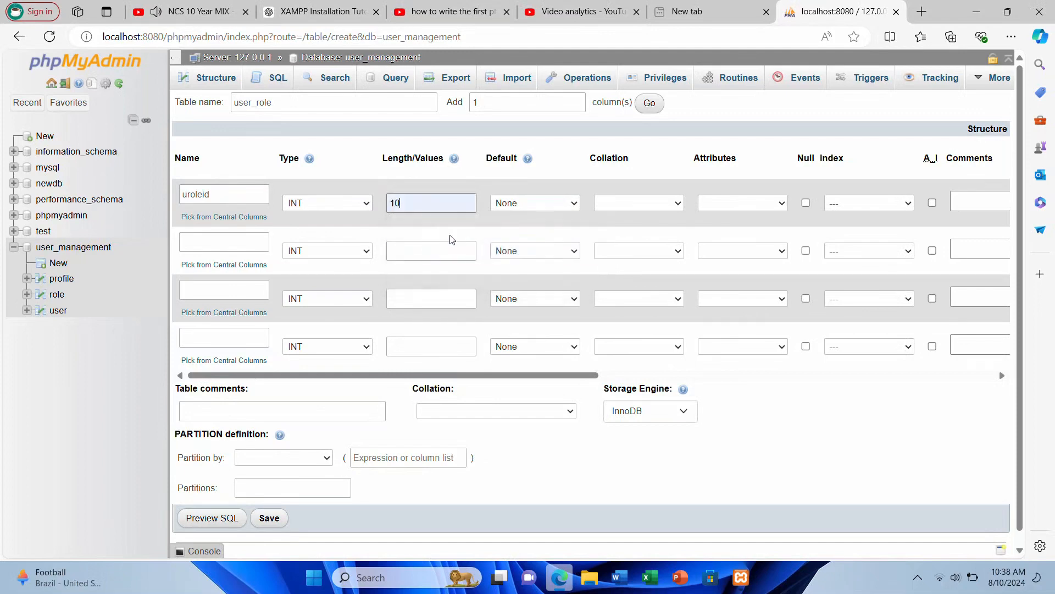
left_click(932, 203)
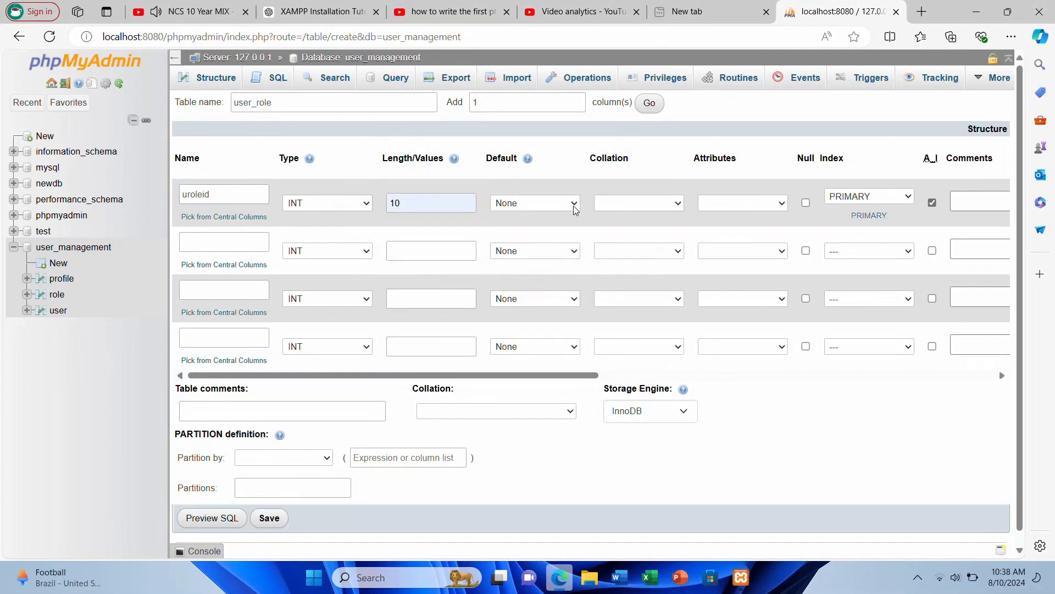
Define the user_role table's second column as userid, keeping type INT, with length 10
left_click(227, 241)
left_click(212, 243)
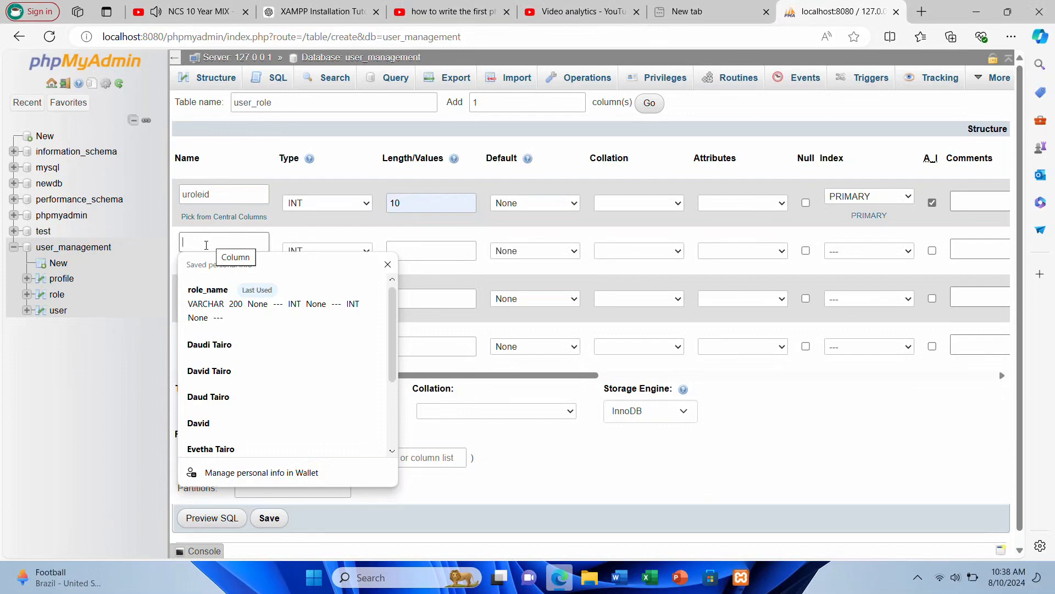
type("user")
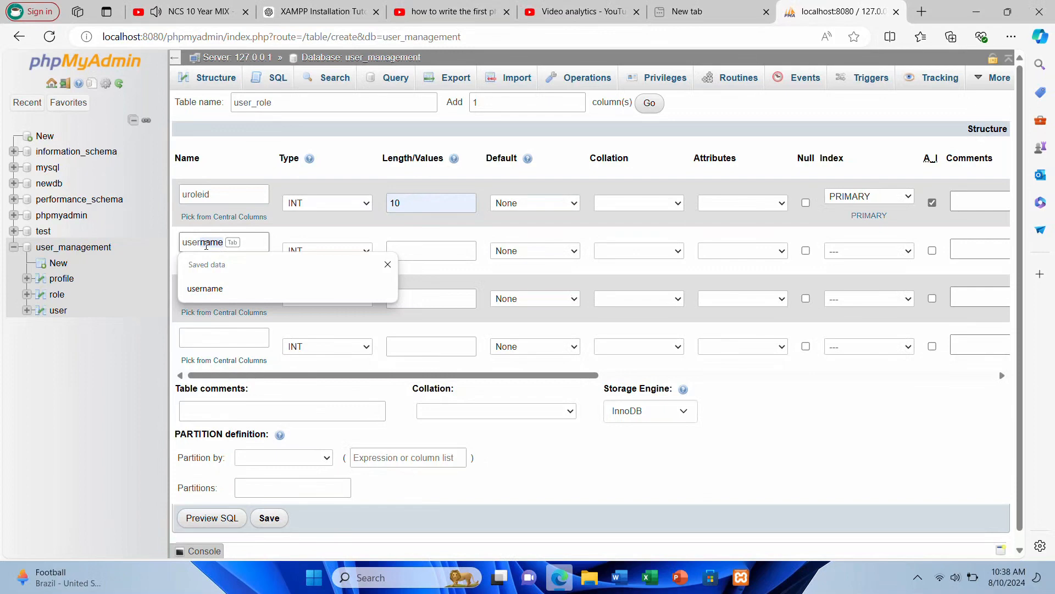
type("i")
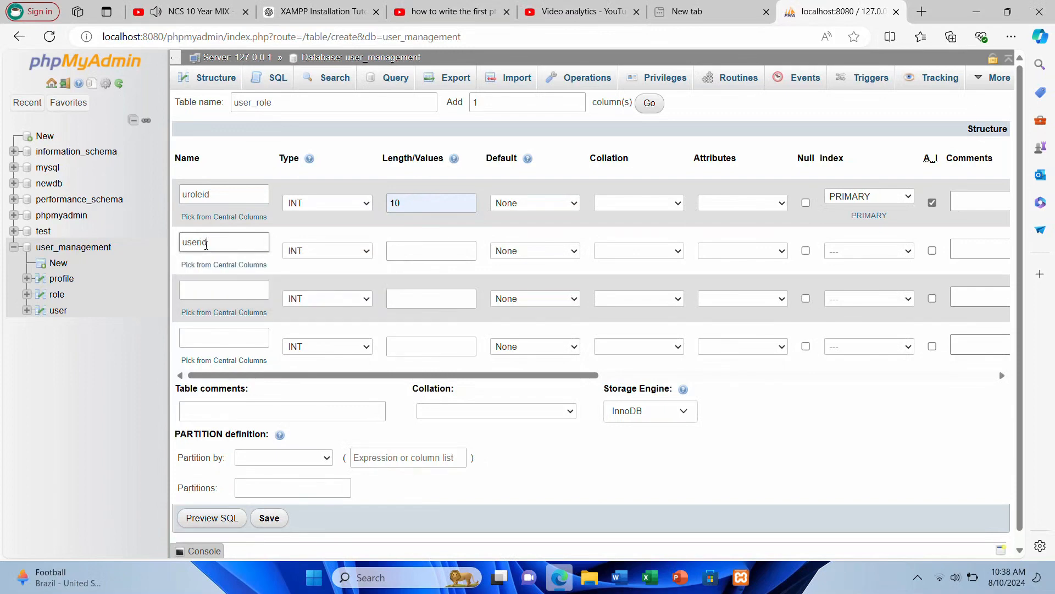
type("d")
left_click(397, 251)
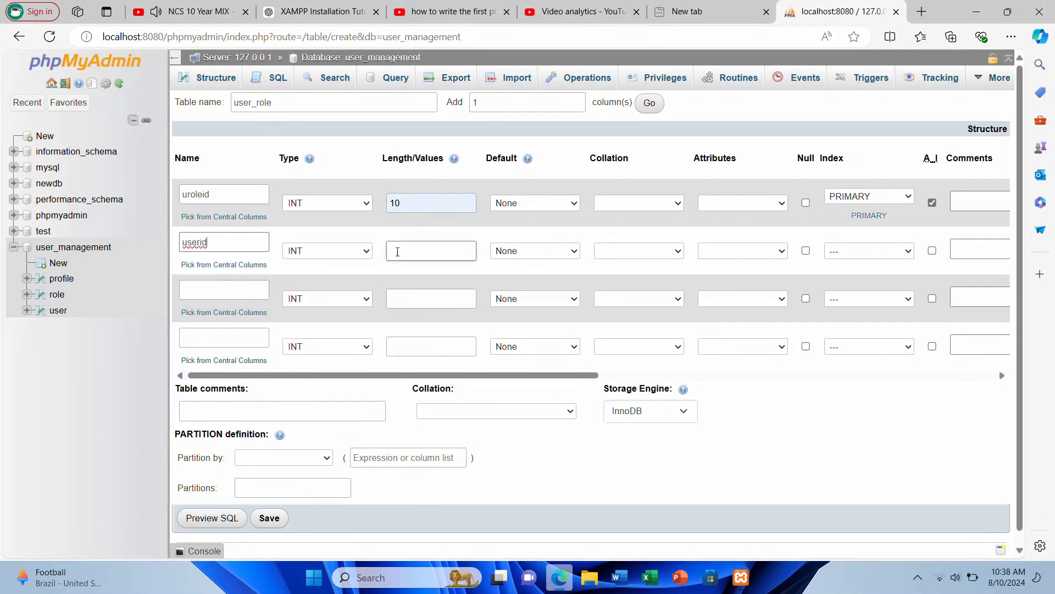
type("10")
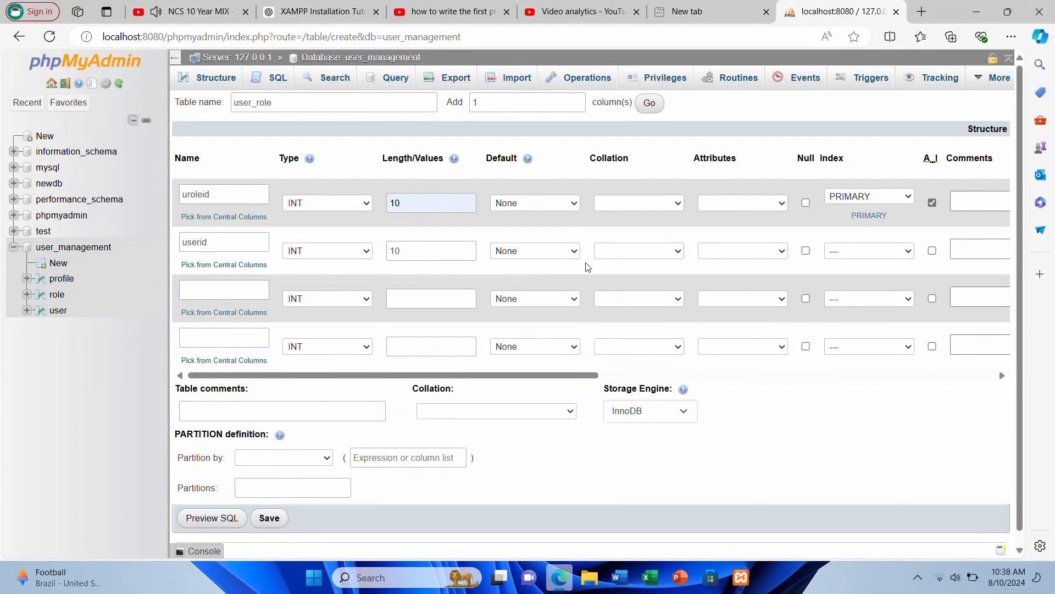
Add an INDEX named userid to the userid column of the user_role table
left_click(881, 253)
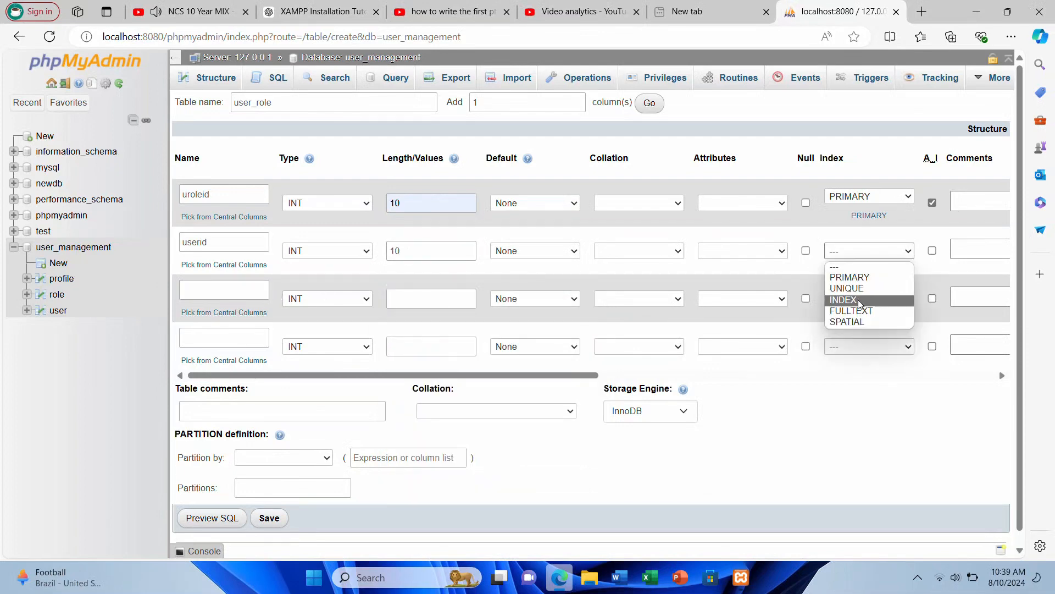
left_click(856, 298)
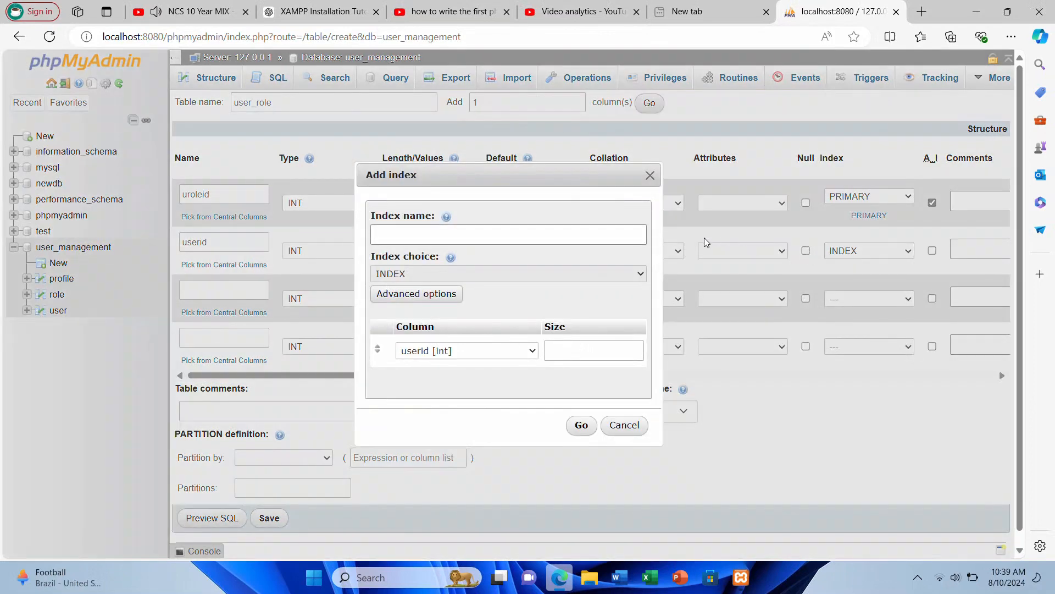
type("userid")
left_click(578, 427)
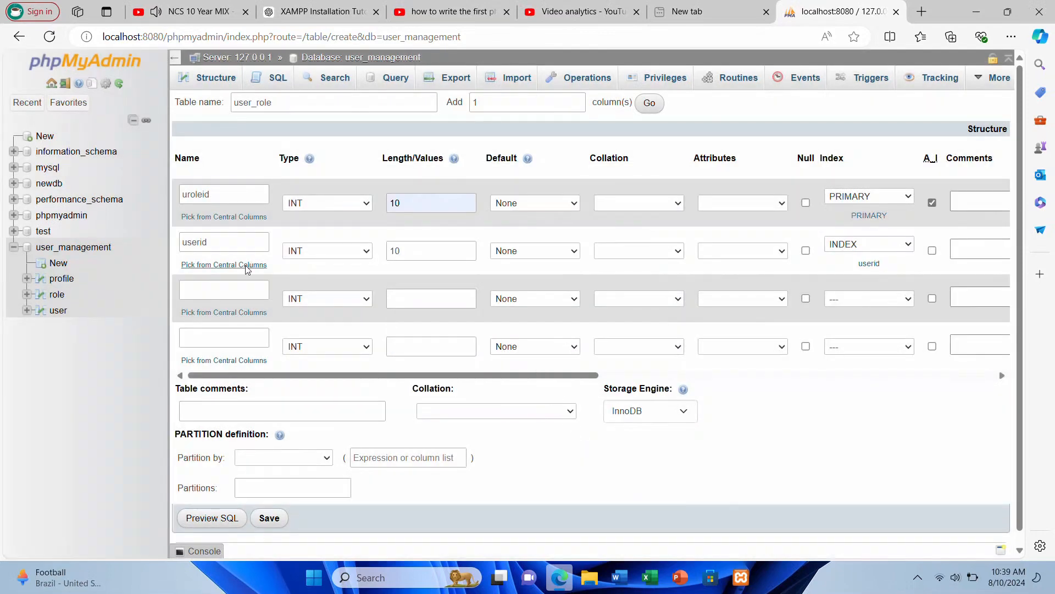
Define the user_role table's third column as roleid, keeping type INT, with length 10
left_click(231, 291)
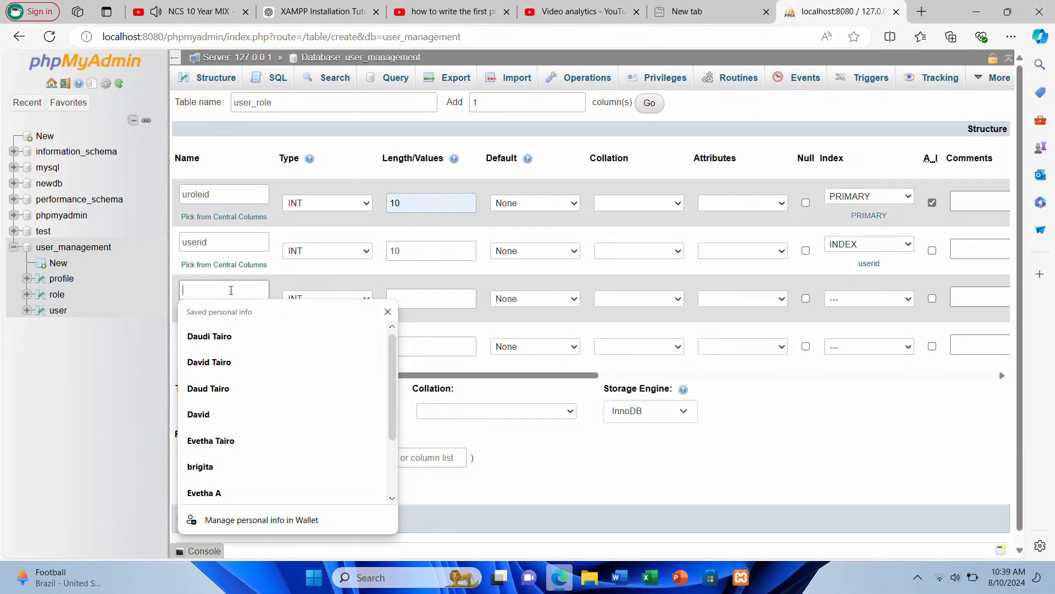
type("oleid")
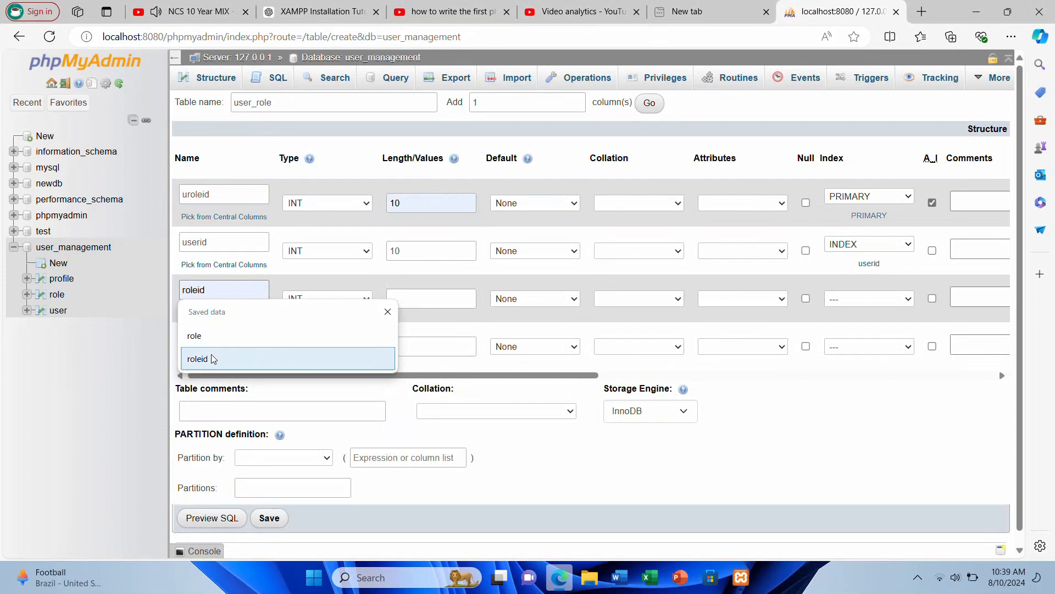
left_click(204, 359)
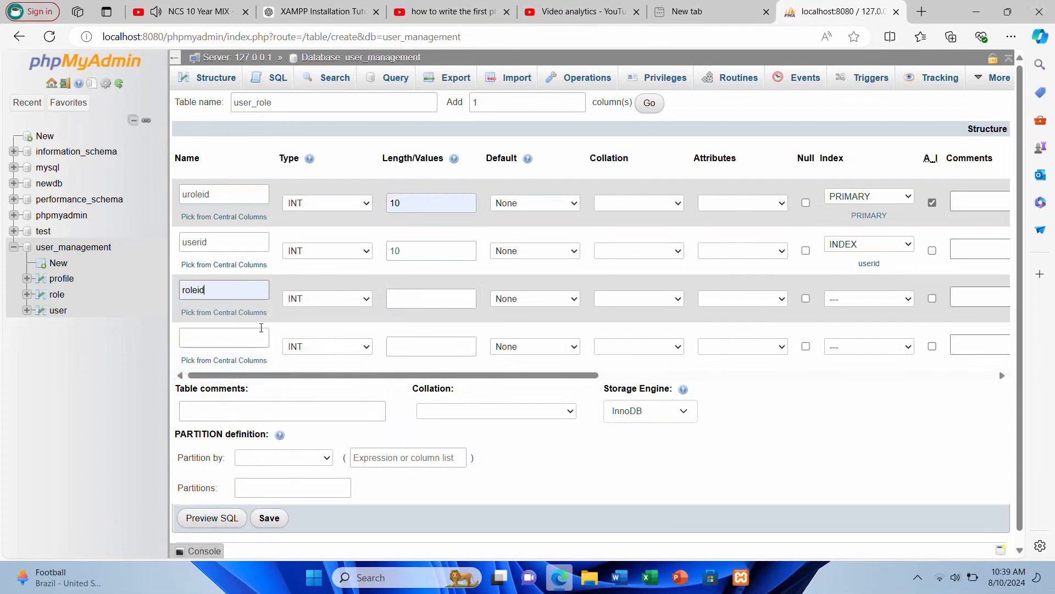
left_click(398, 298)
type("10")
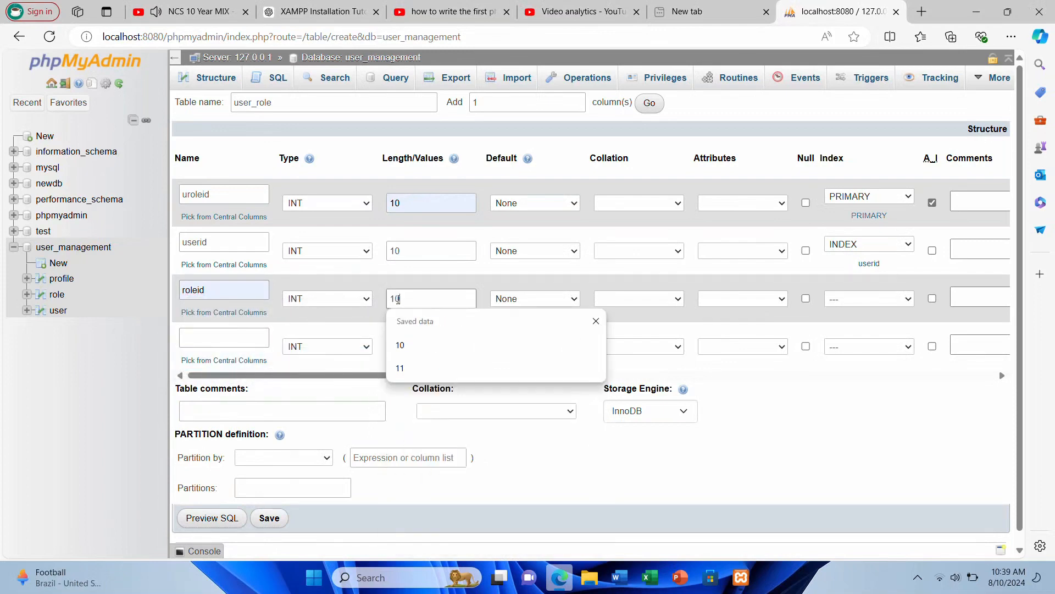
Add a single-column INDEX named roleid to the roleid column and save the user_role table
left_click(886, 298)
left_click(869, 347)
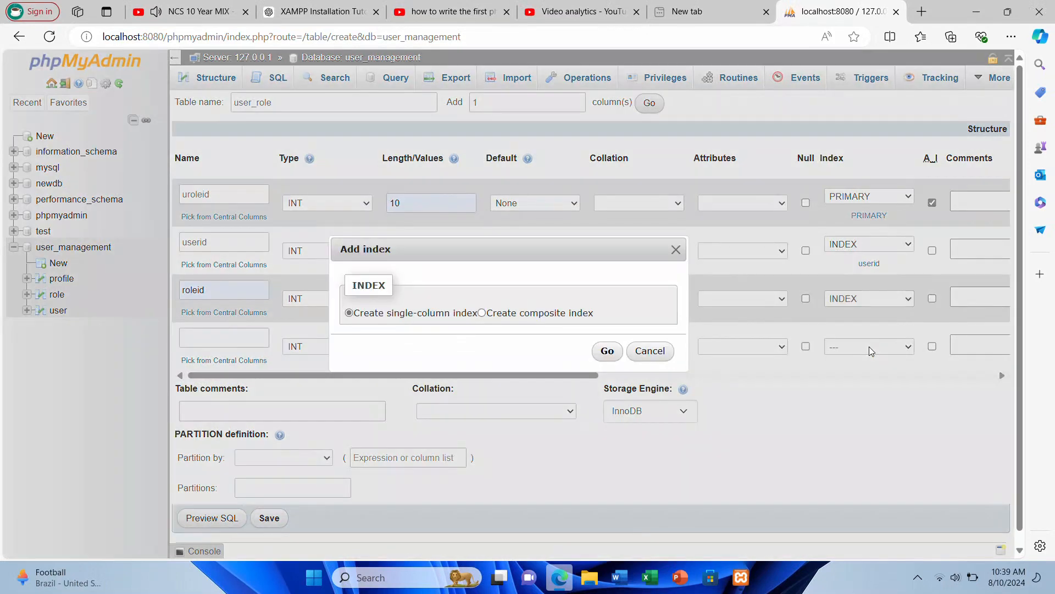
left_click(607, 351)
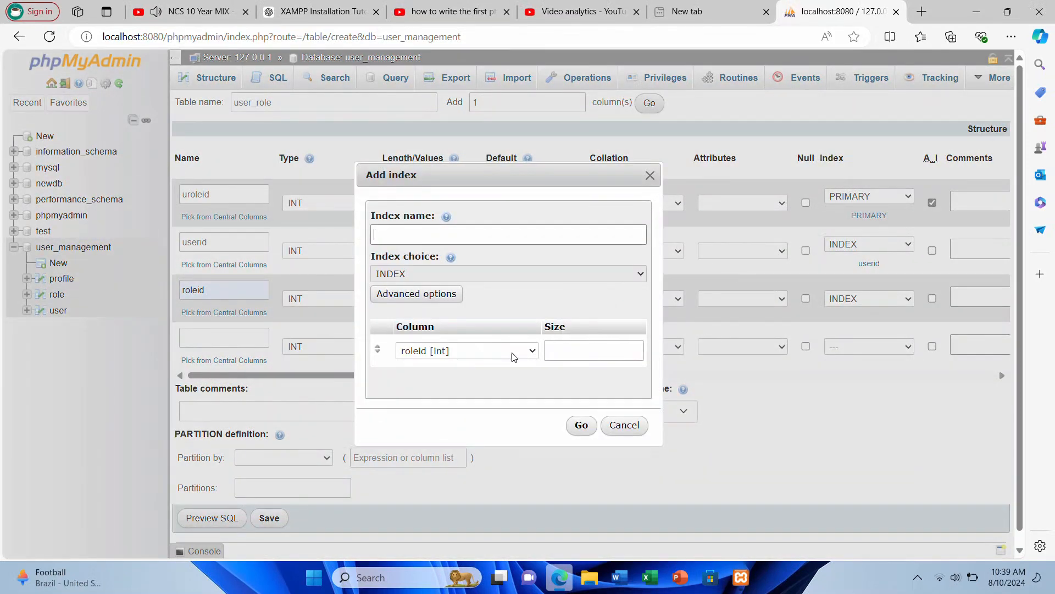
type("roleid")
left_click(581, 426)
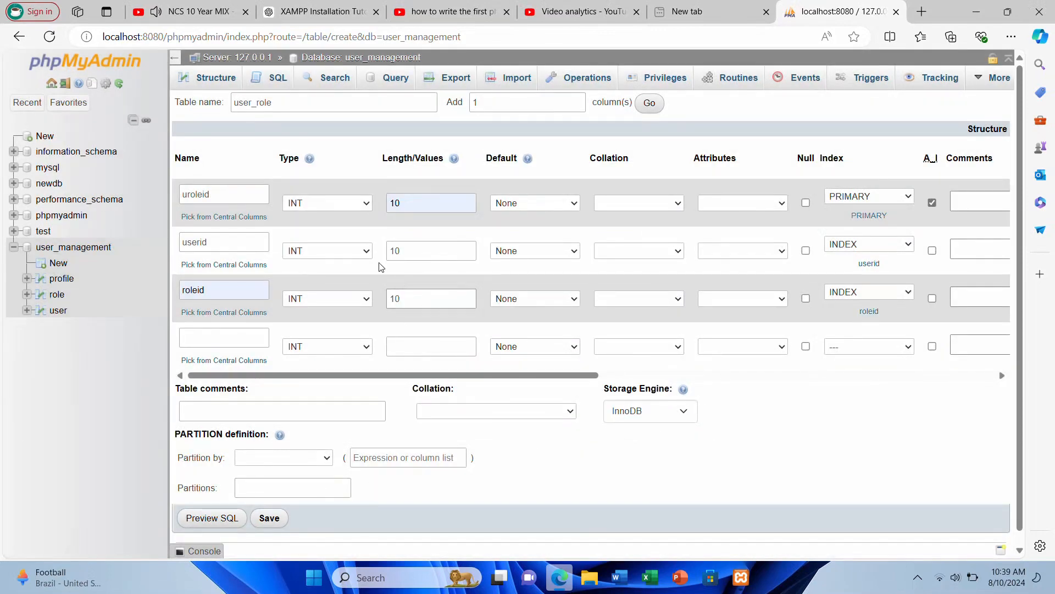
left_click(272, 519)
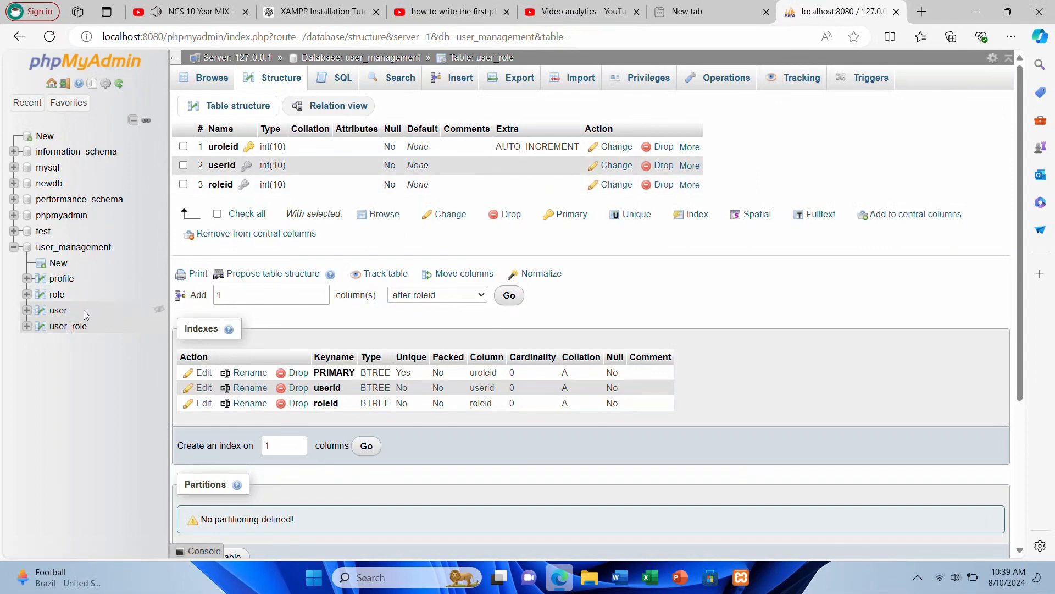
Review the records of the user_role, user and profile tables and the column structures of user and profile
left_click(209, 80)
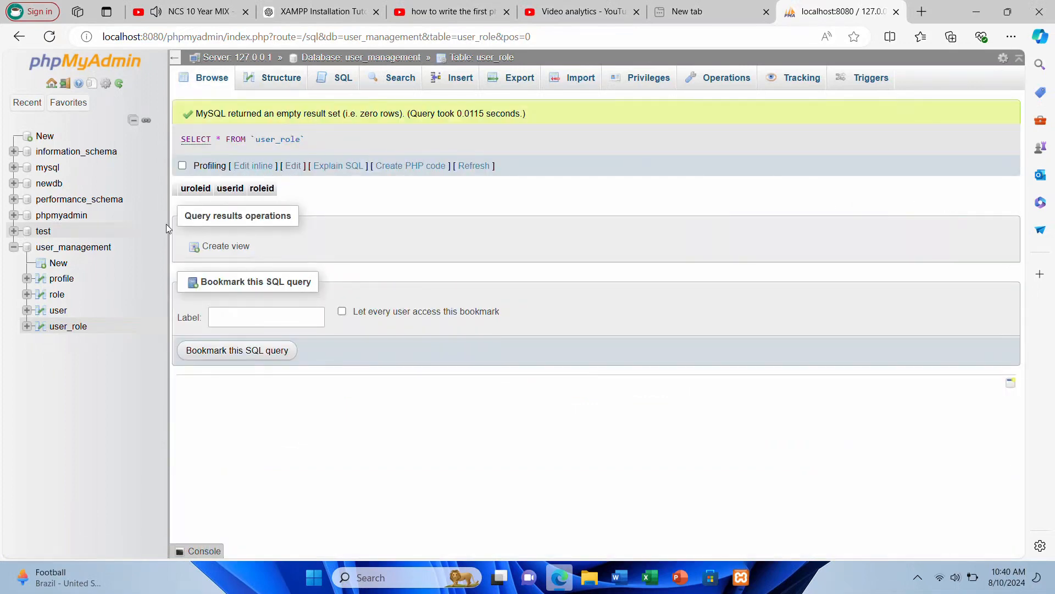
left_click(60, 312)
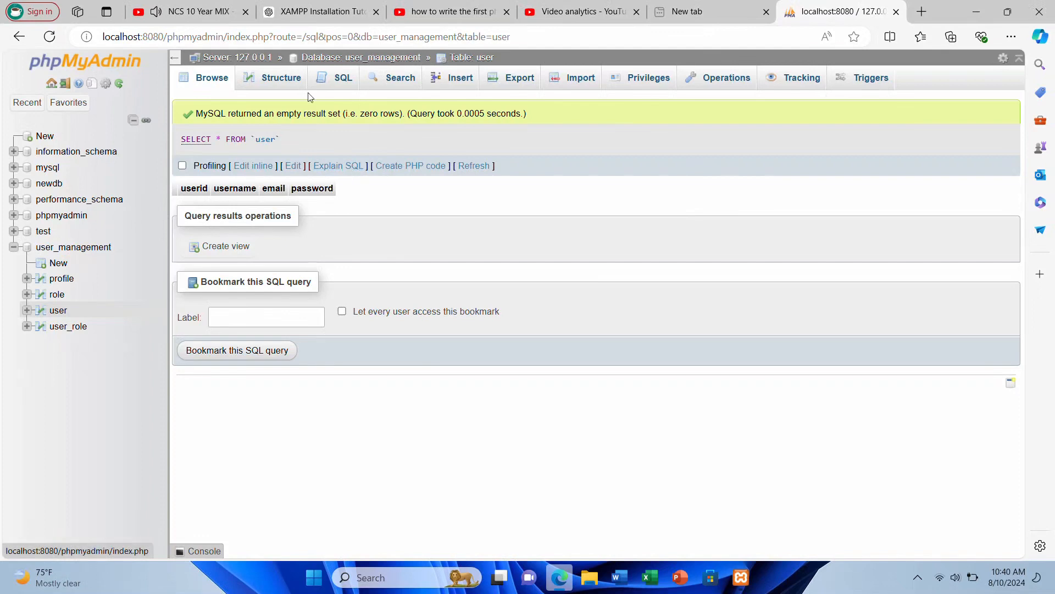
left_click(283, 81)
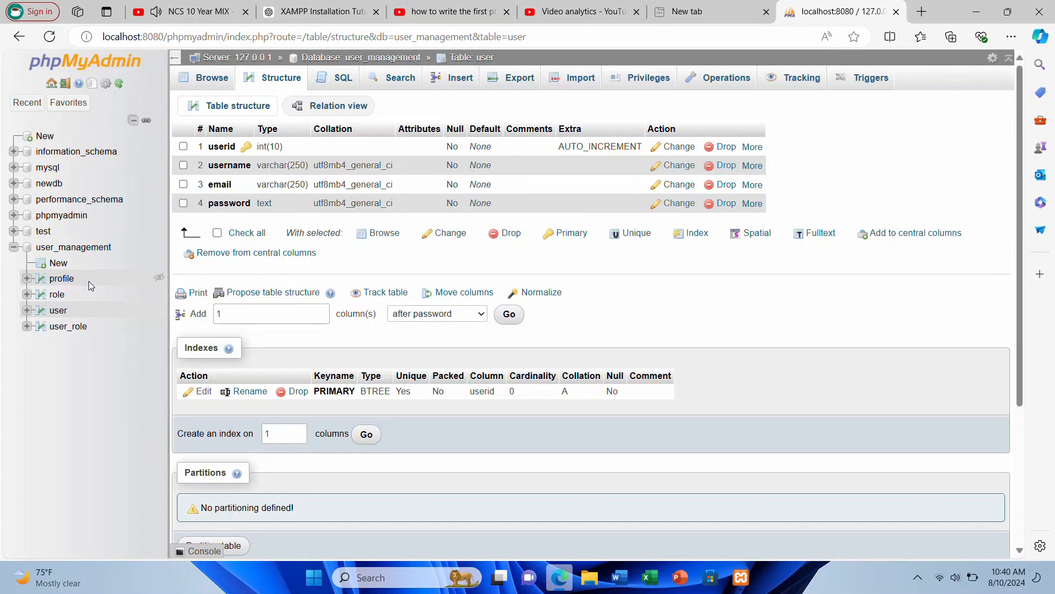
double_click(71, 280)
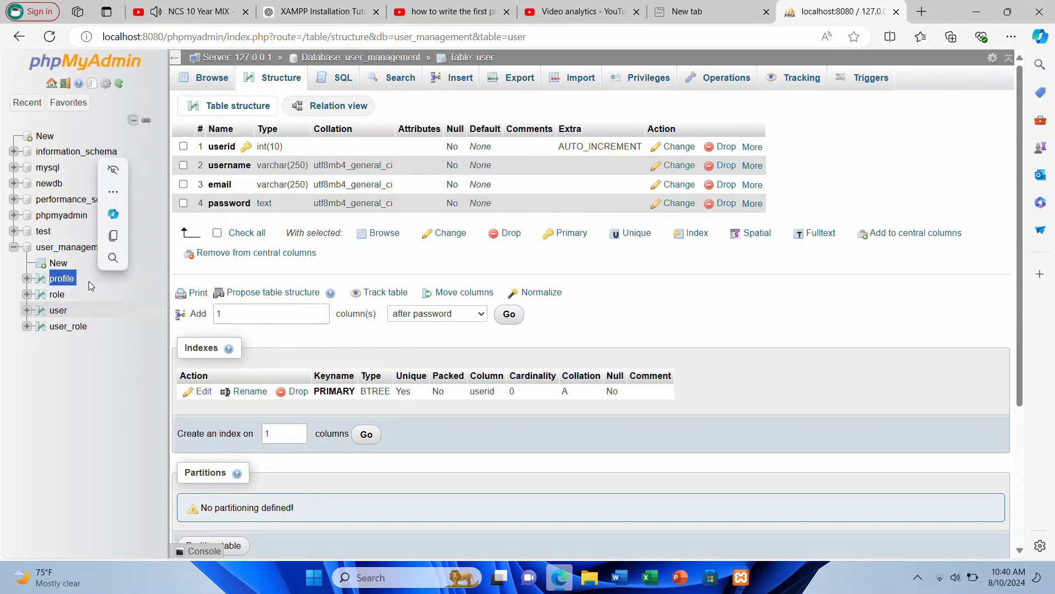
left_click(62, 280)
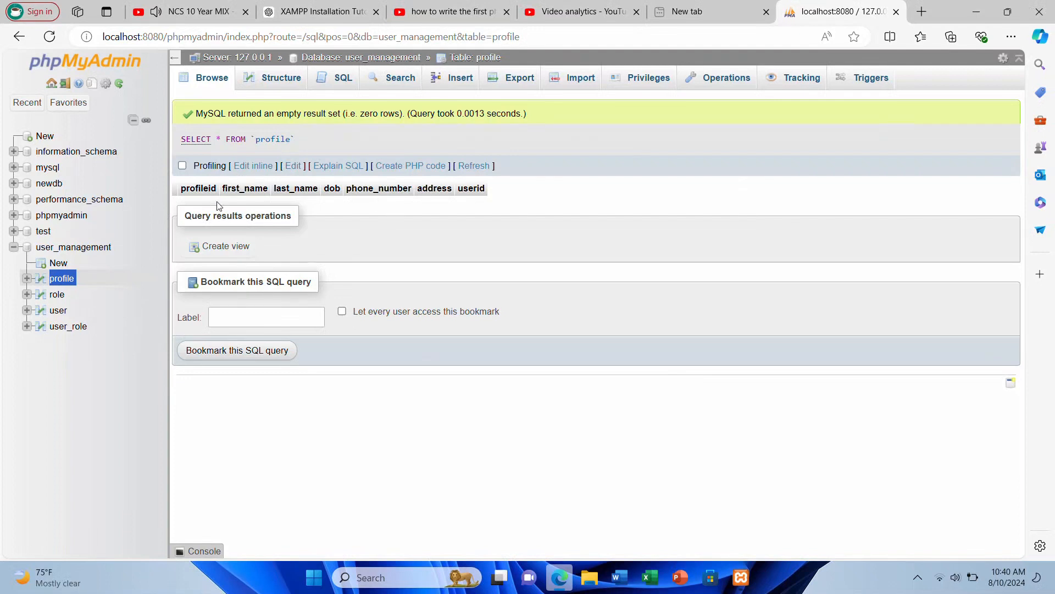
left_click(474, 198)
left_click(287, 83)
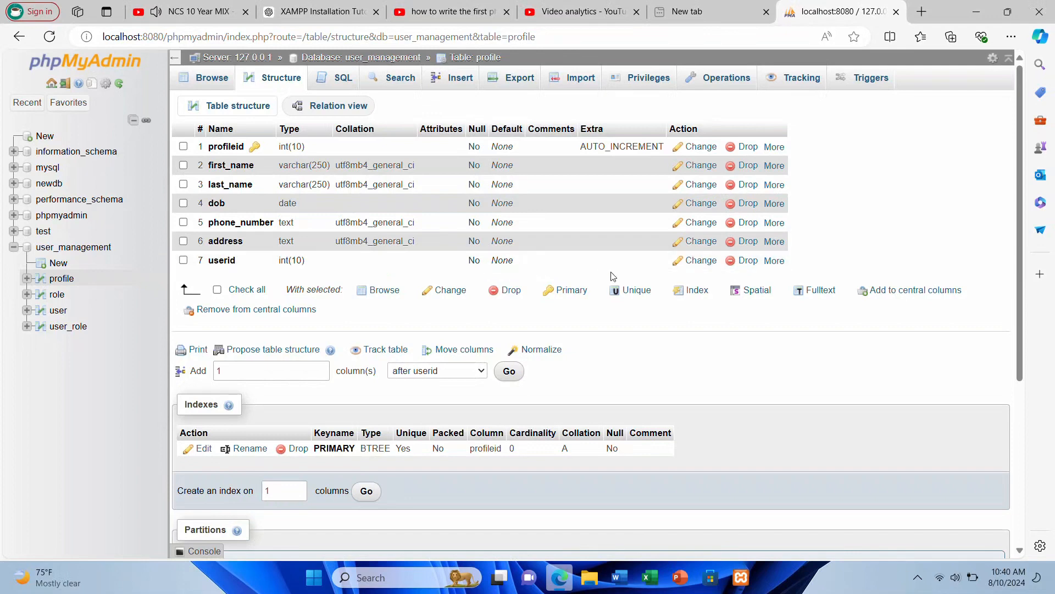
Open the profile table's userid column for editing, look through its attributes and other settings, and save the column
left_click(697, 262)
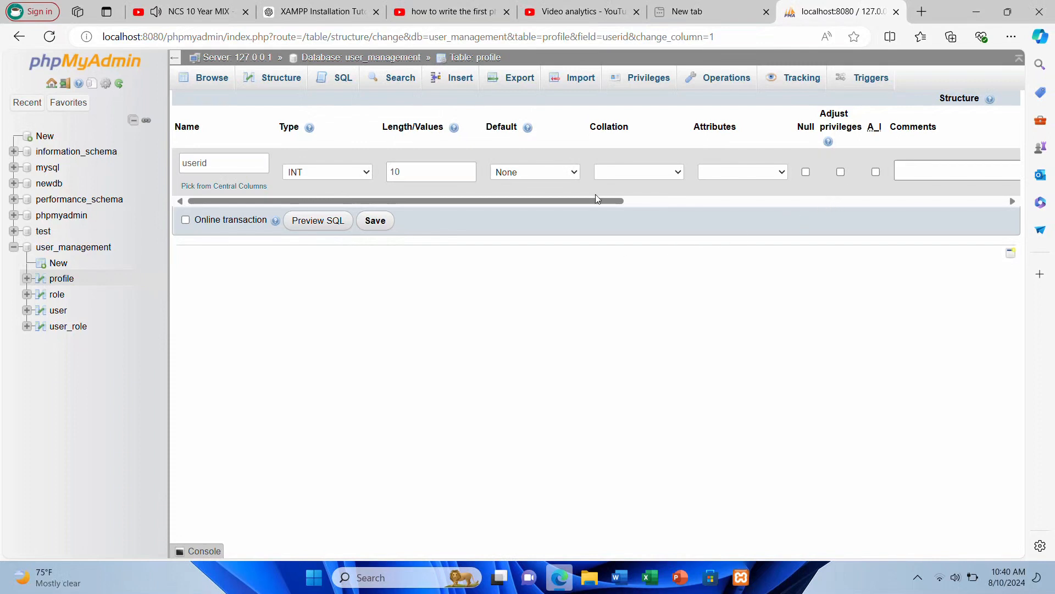
left_click(911, 164)
scroll(911, 164, "right", 3)
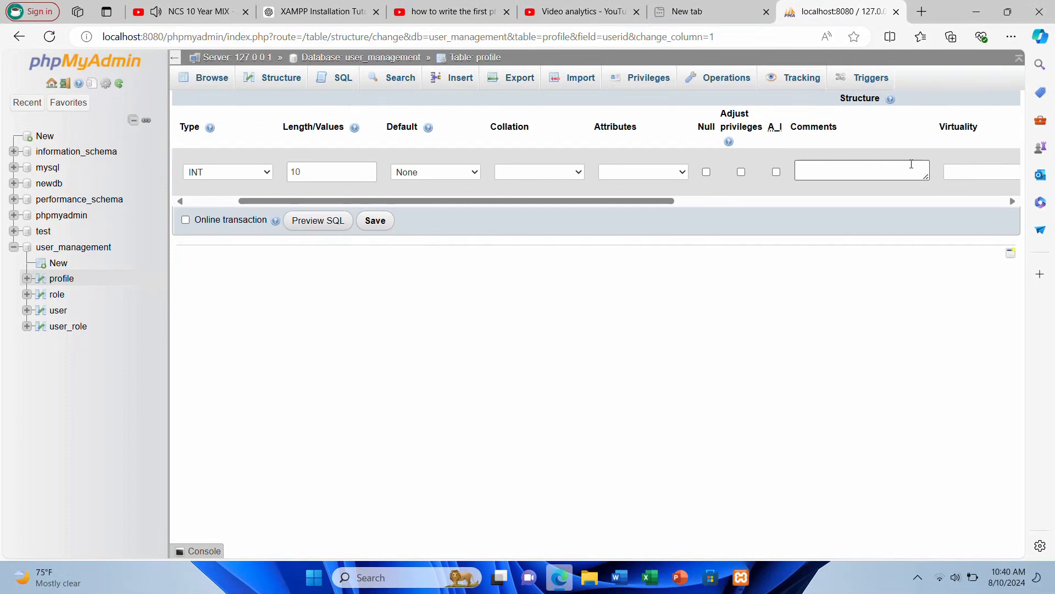
left_click(679, 174)
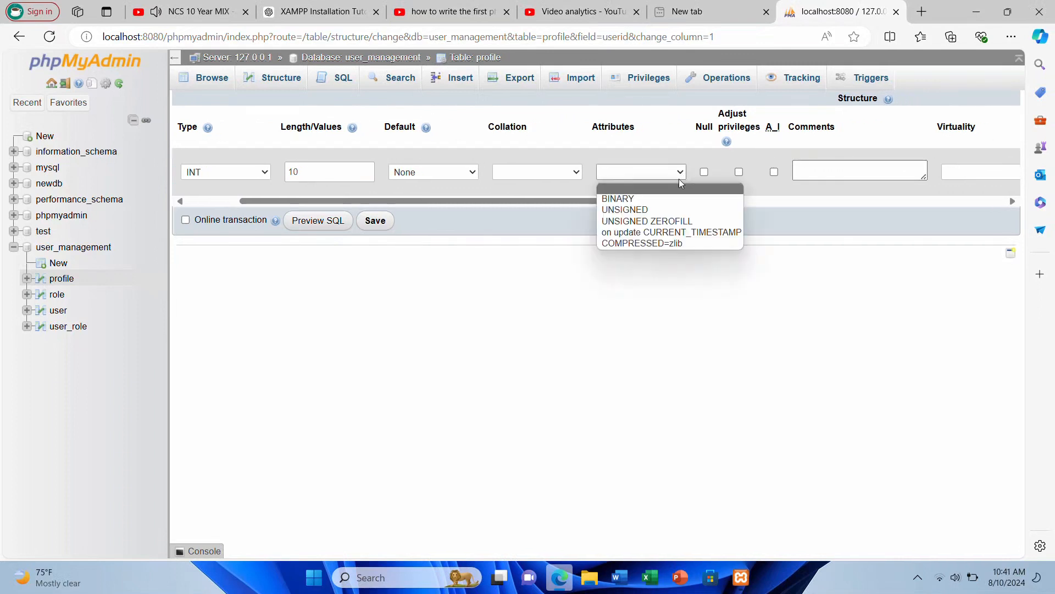
left_click(741, 286)
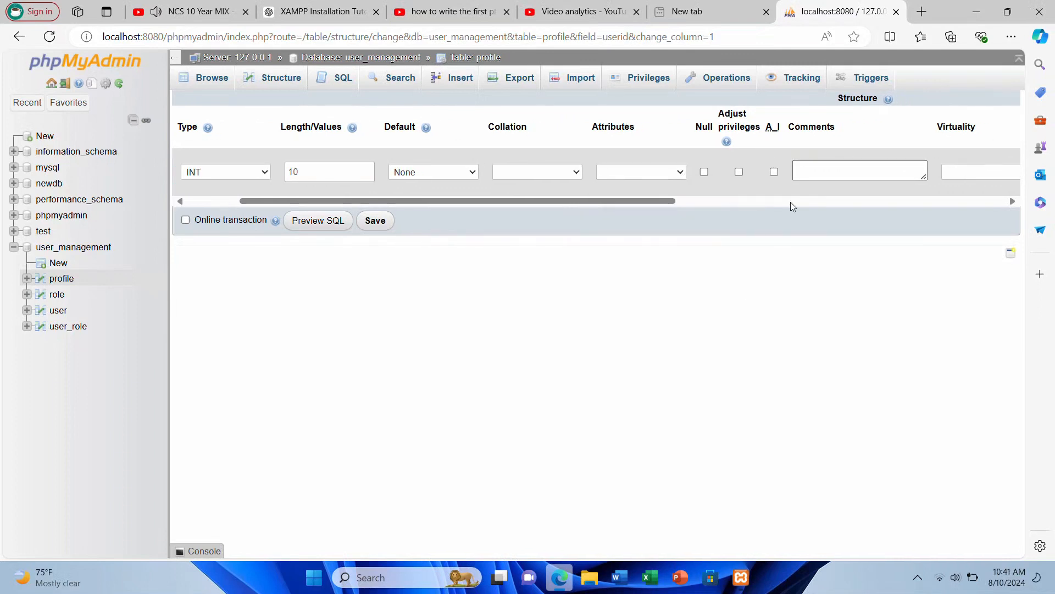
scroll(832, 186, "right", 3)
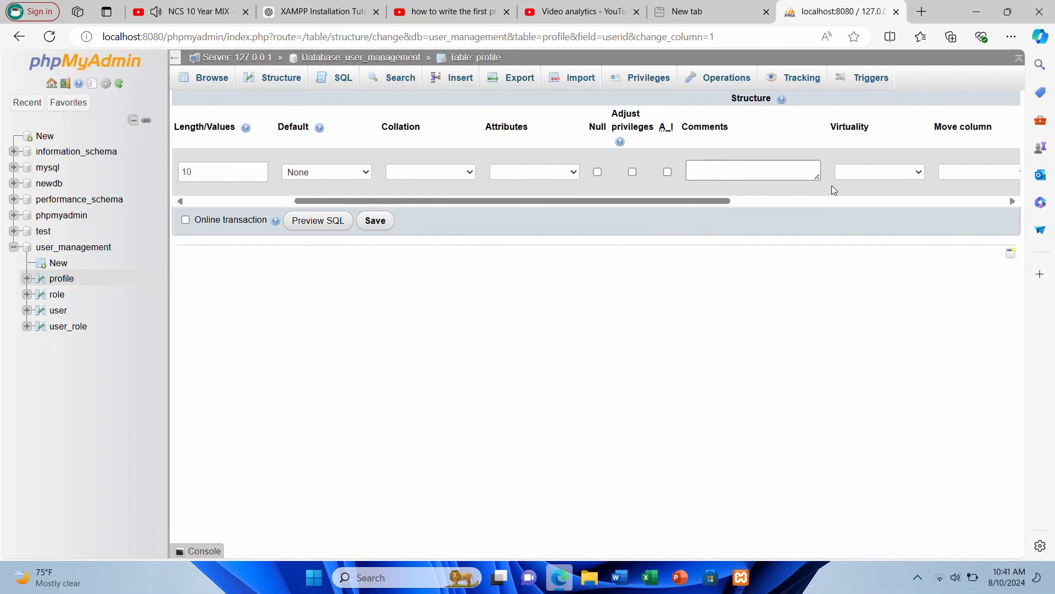
scroll(832, 189, "right", 10)
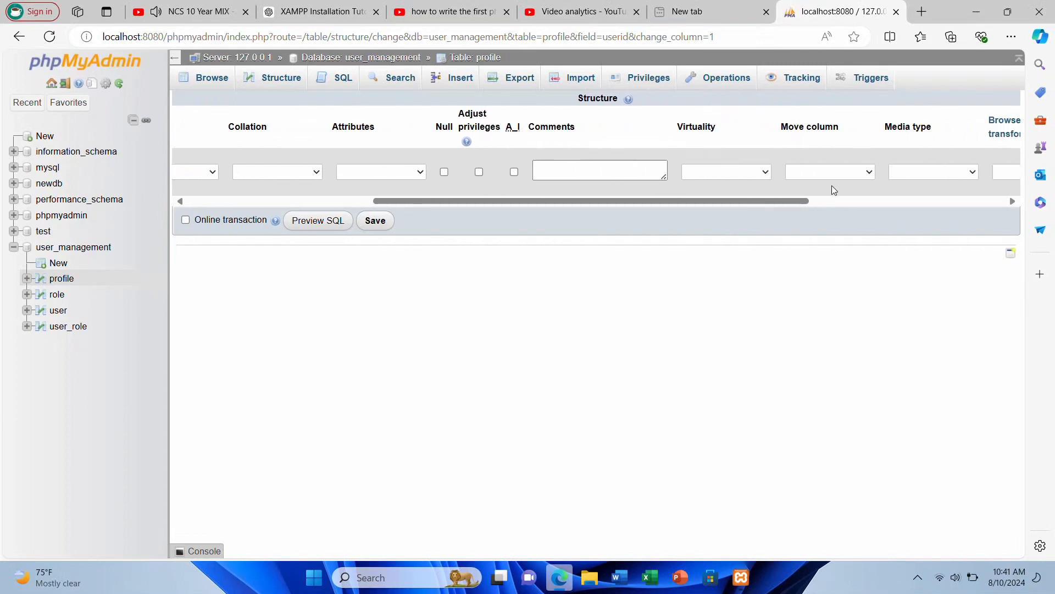
scroll(833, 190, "left", 12)
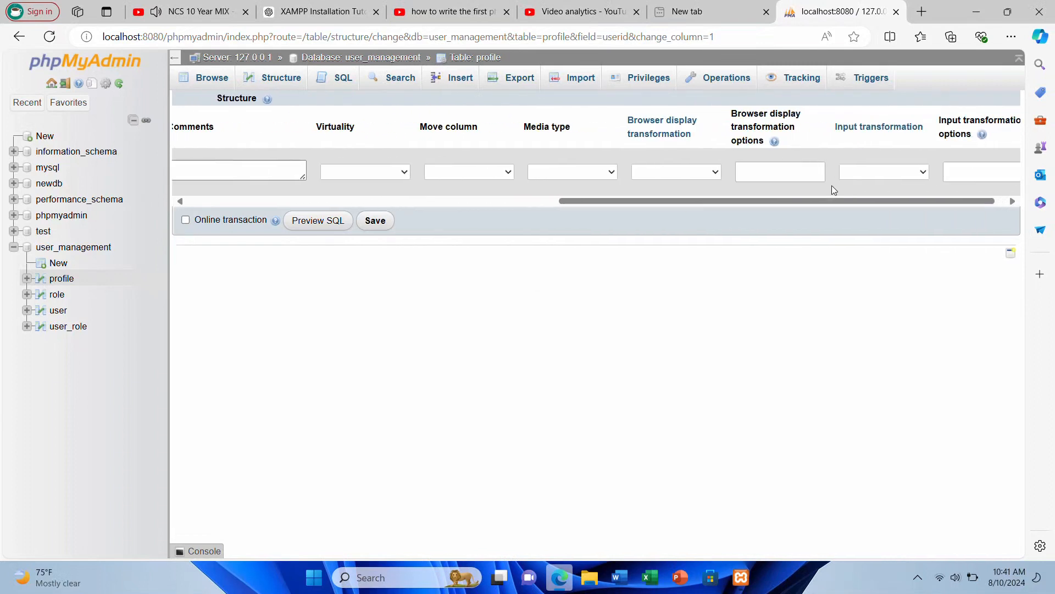
scroll(832, 185, "left", 1)
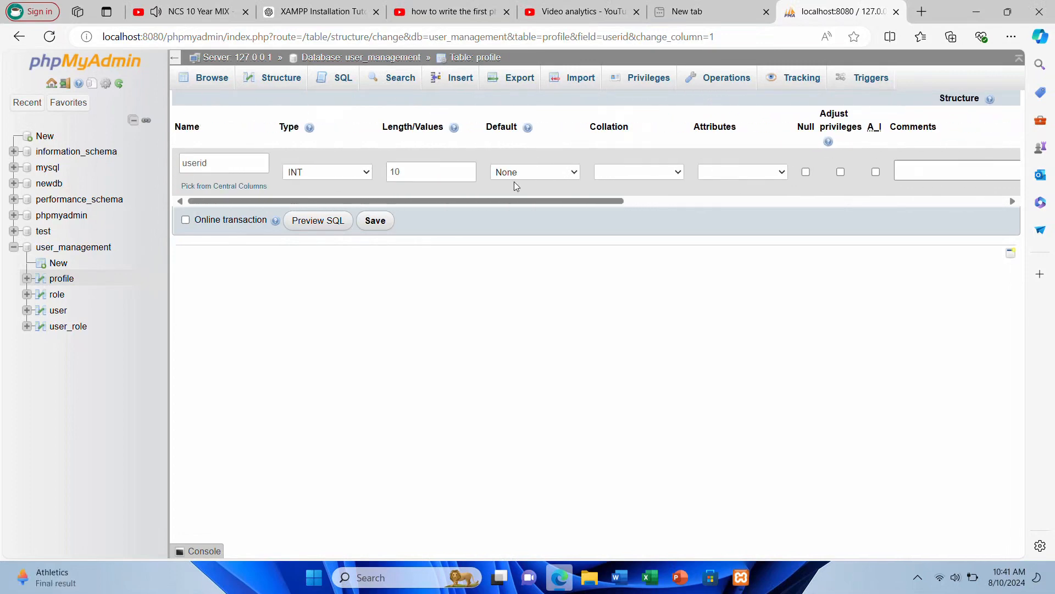
left_click(377, 221)
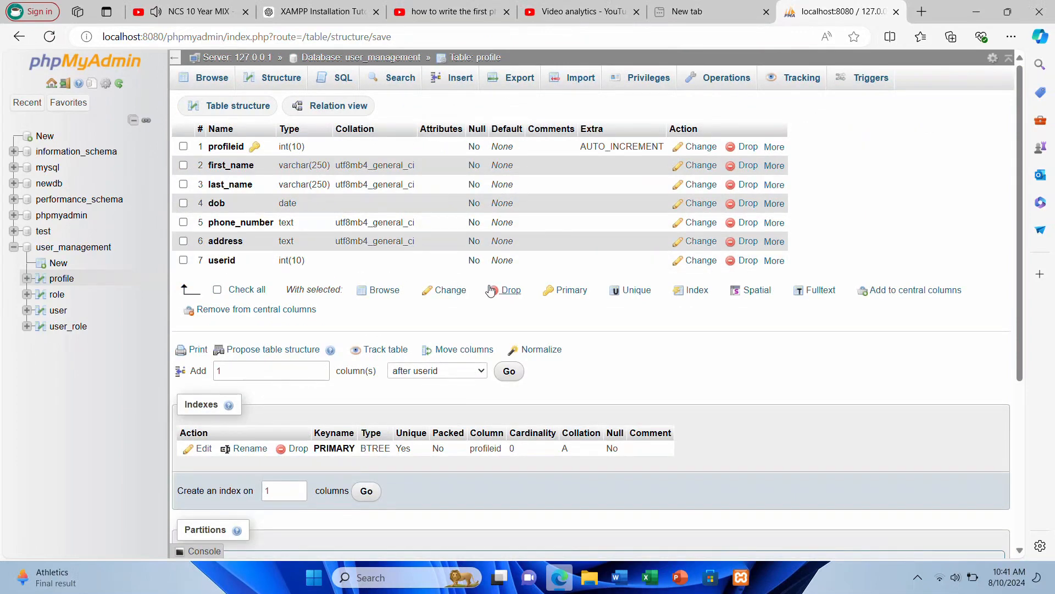
Add an index to the userid column of the profile table and confirm the ALTER TABLE statement
left_click(772, 263)
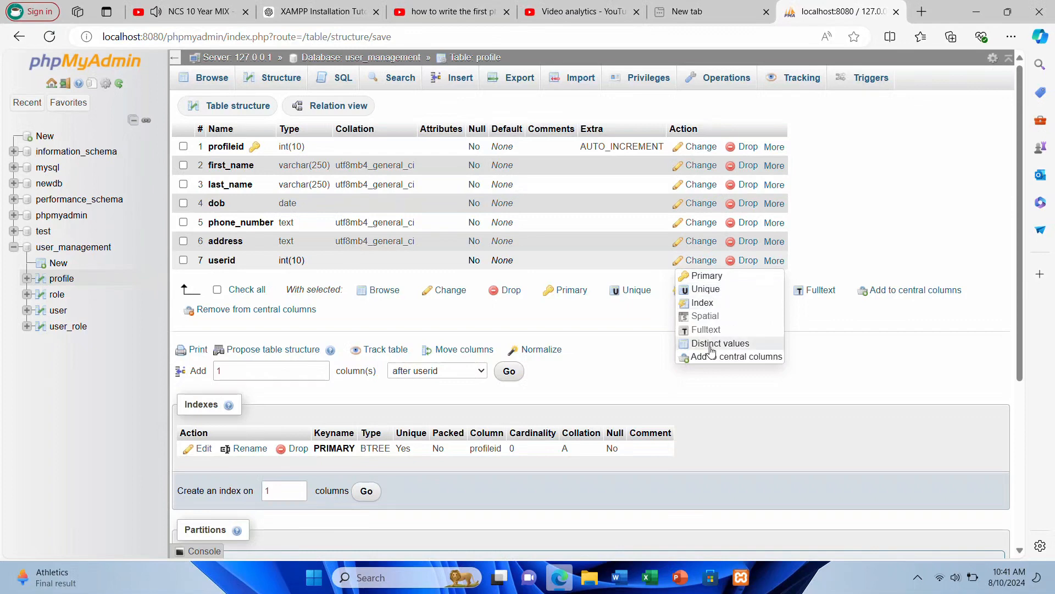
left_click(704, 304)
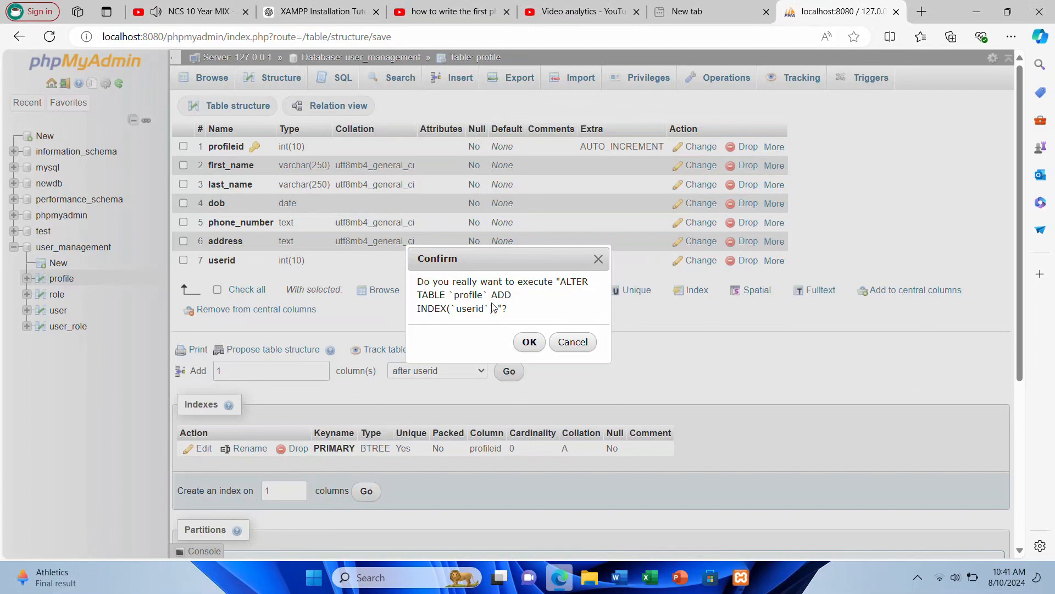
left_click(529, 342)
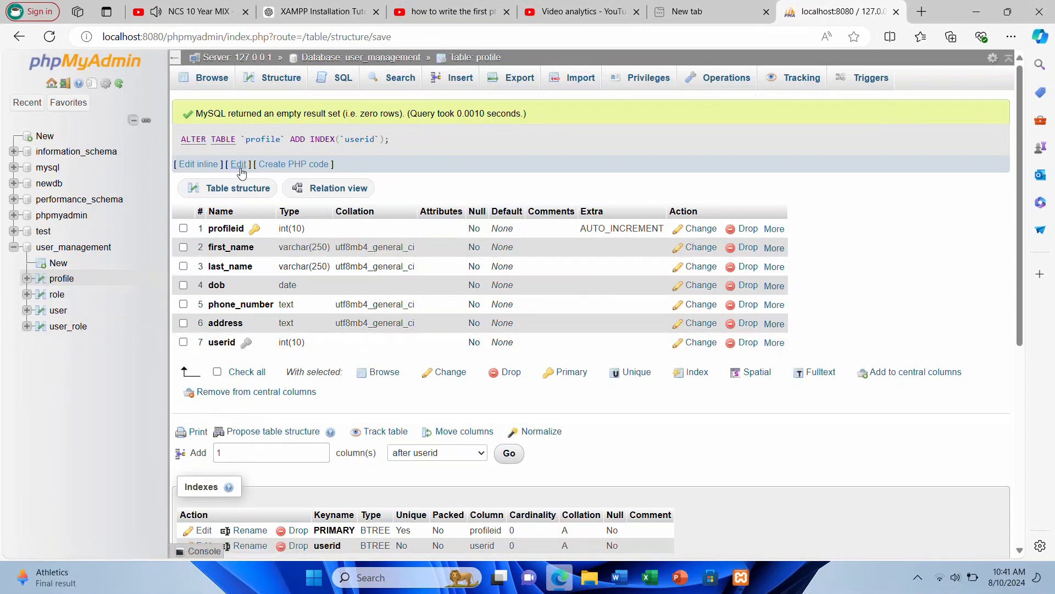
Browse the profile table's records and examine the user_management database's list of tables
left_click(211, 81)
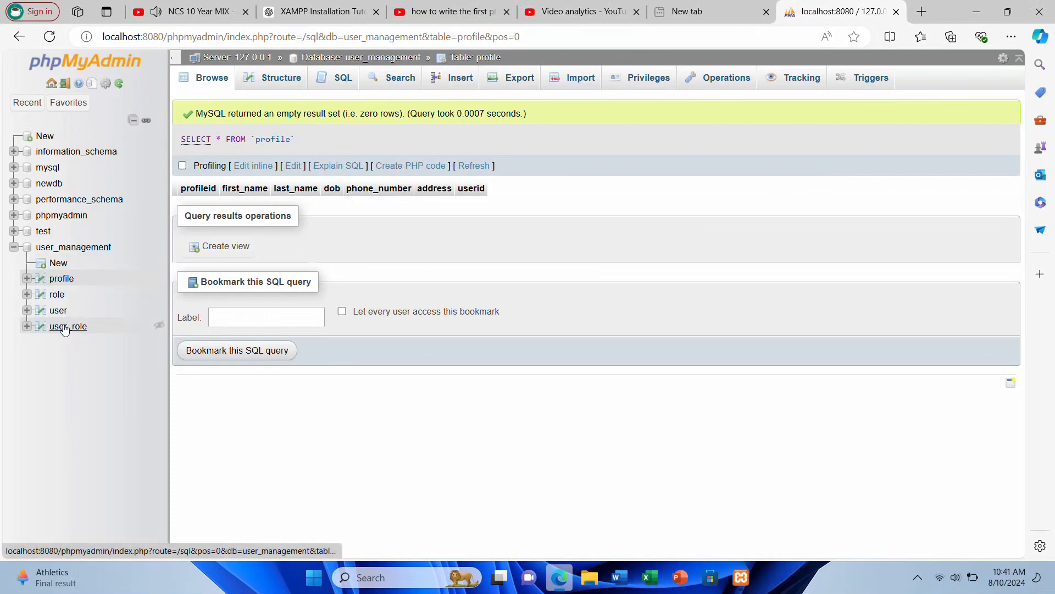
left_click(66, 250)
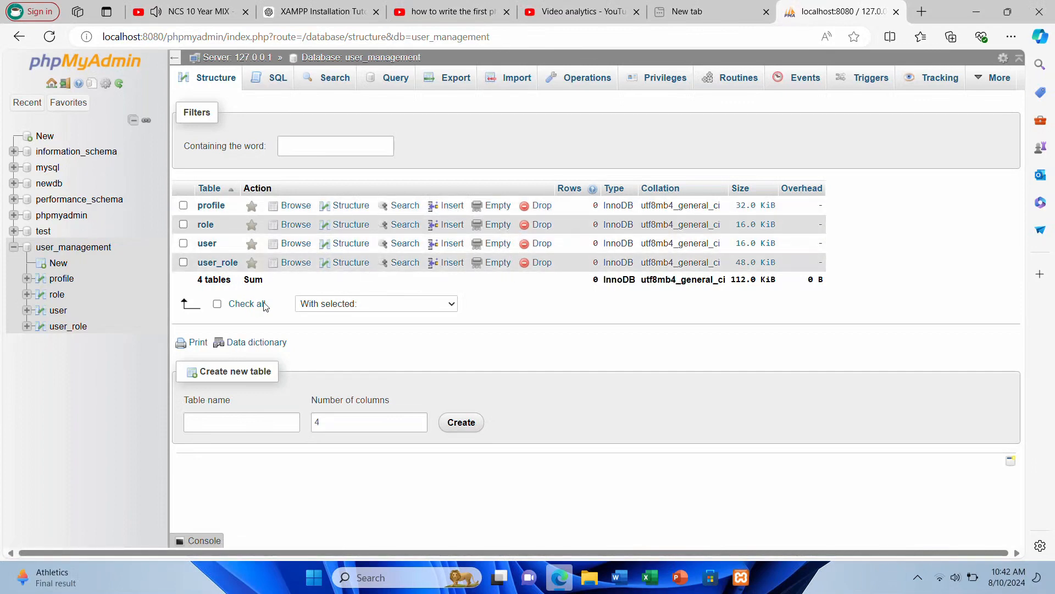
left_click_drag(191, 283, 242, 287)
left_click(280, 295)
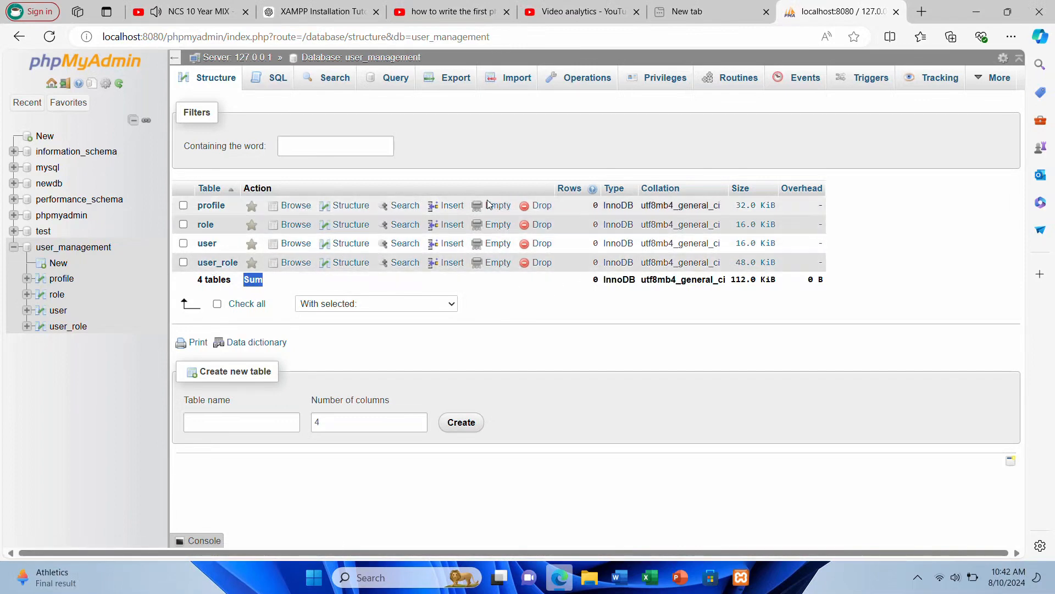
Drop the user_role table from the user_management database with foreign key checks enabled
left_click(184, 263)
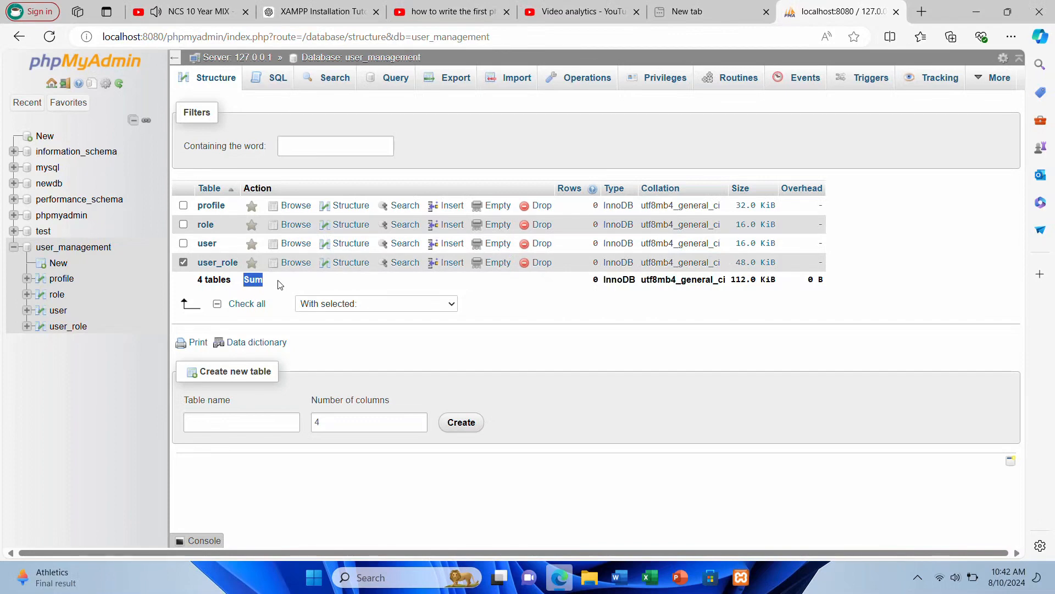
left_click(541, 263)
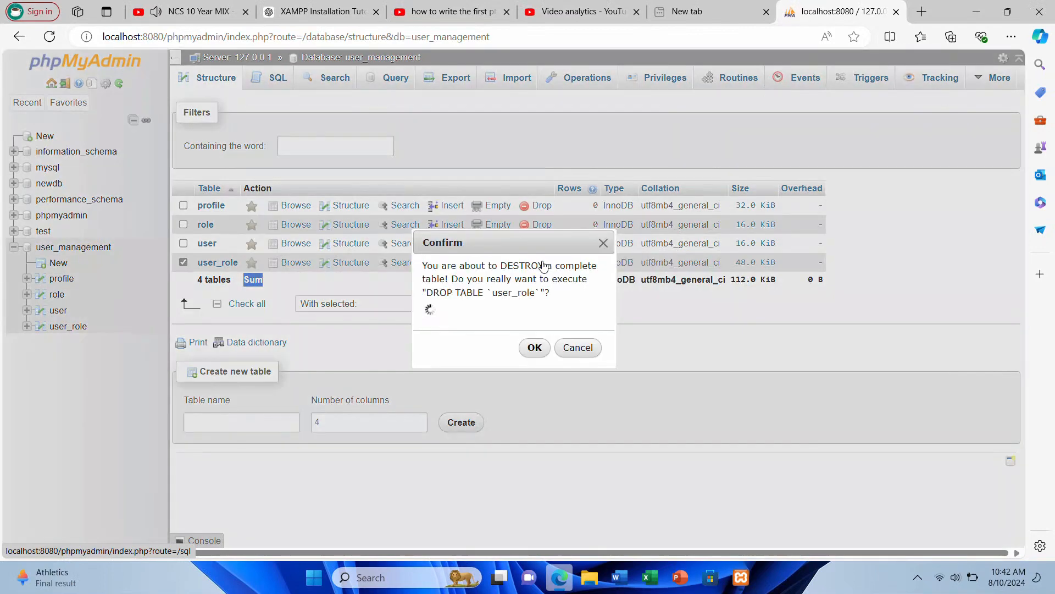
left_click_drag(427, 274, 546, 293)
left_click(421, 270)
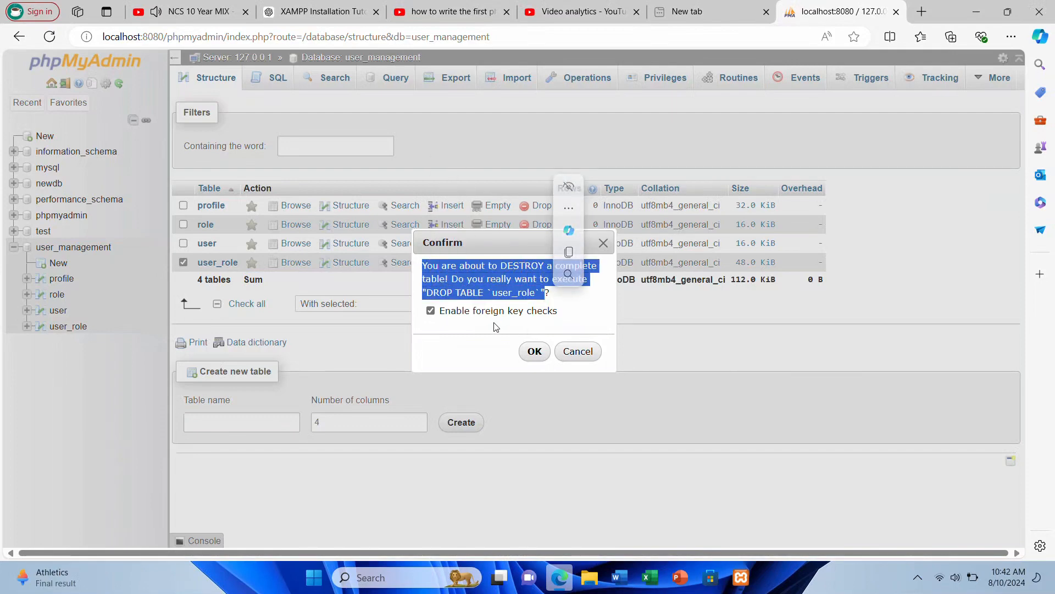
left_click(536, 354)
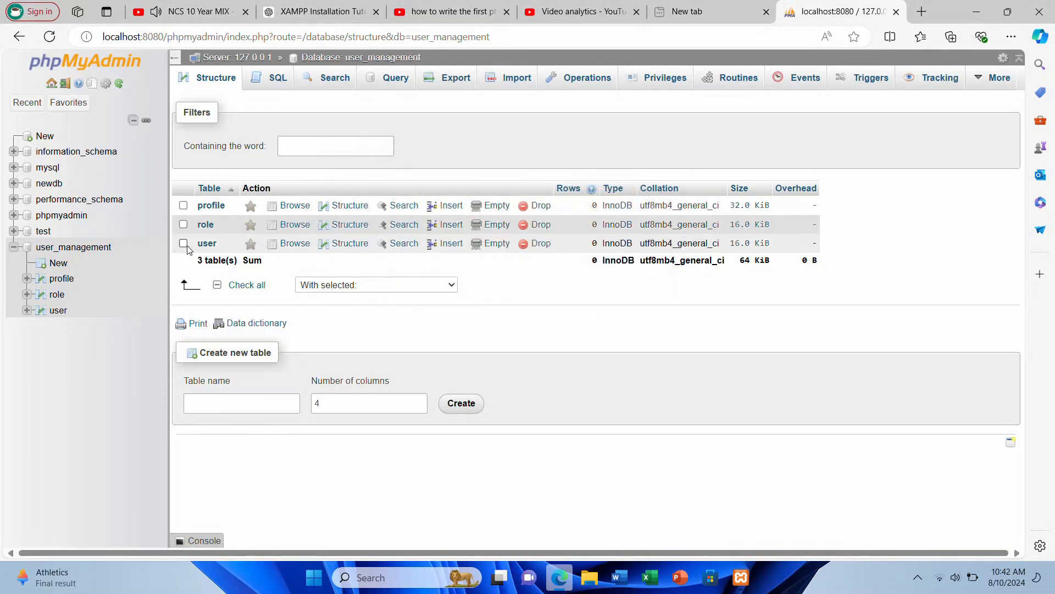
View the SQL query editor of user_management, and try selecting and deselecting all its tables in the structure list
left_click(271, 81)
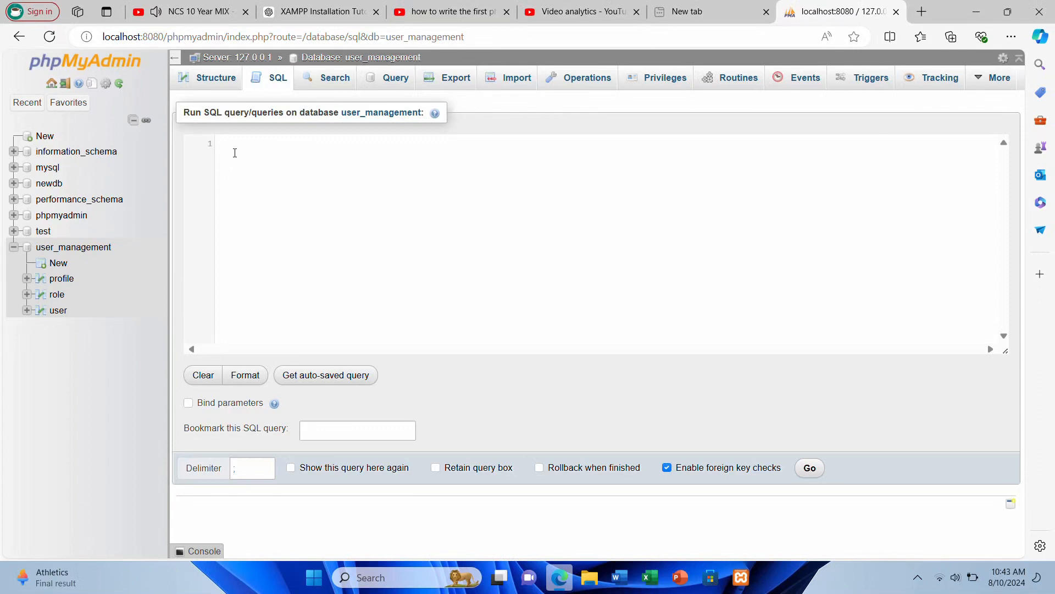
left_click(213, 82)
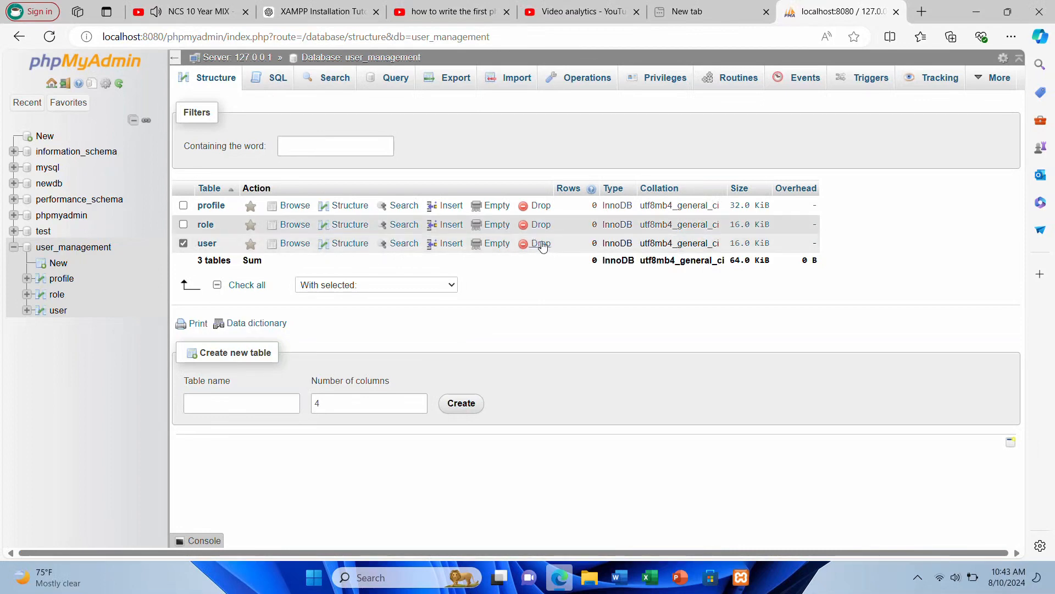
left_click(184, 206)
left_click(183, 224)
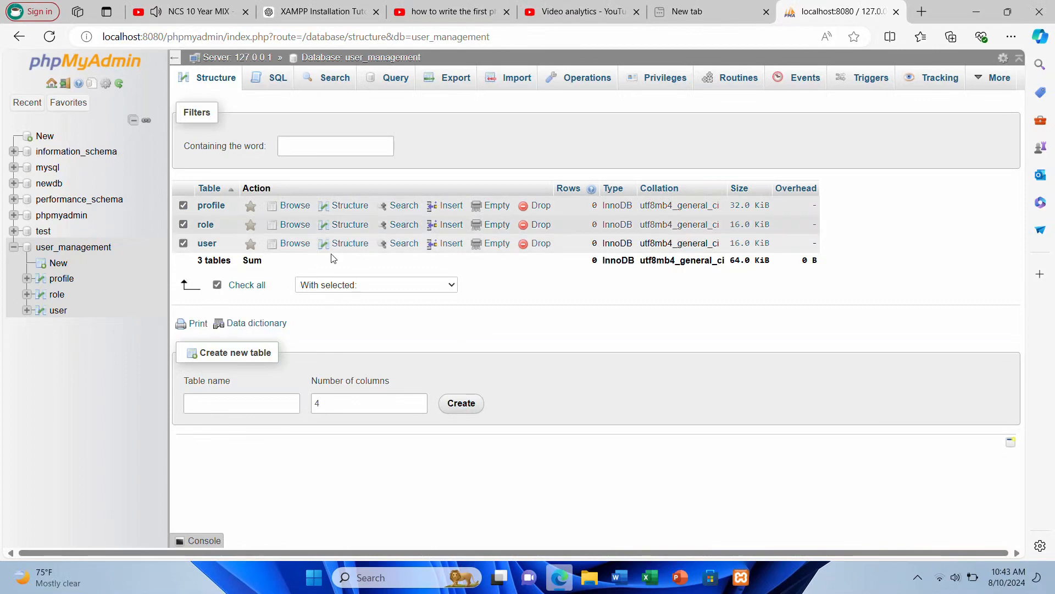
left_click(243, 287)
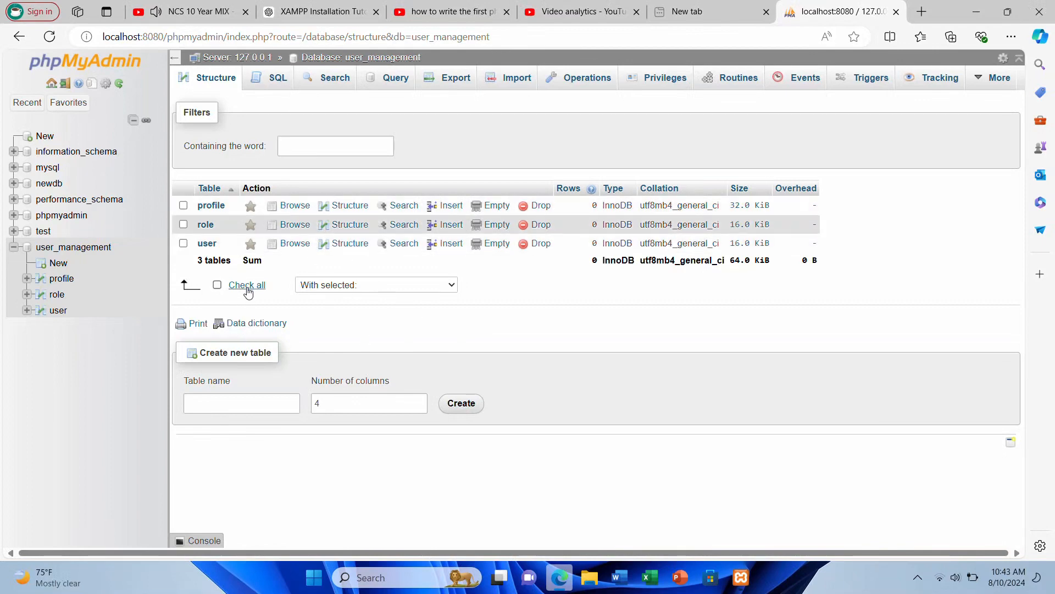
left_click(243, 287)
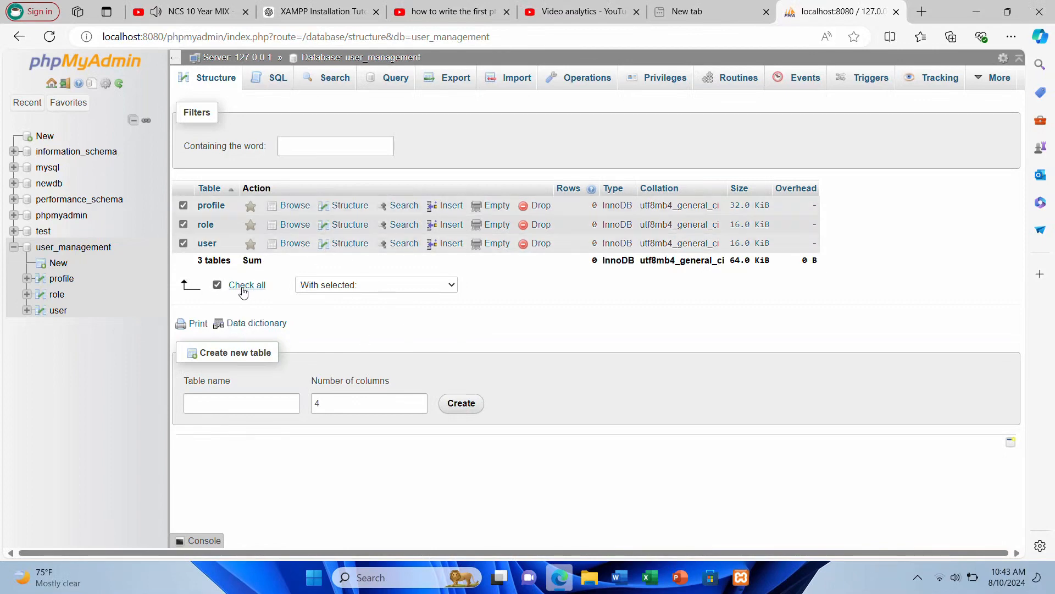
left_click(243, 287)
left_click(242, 288)
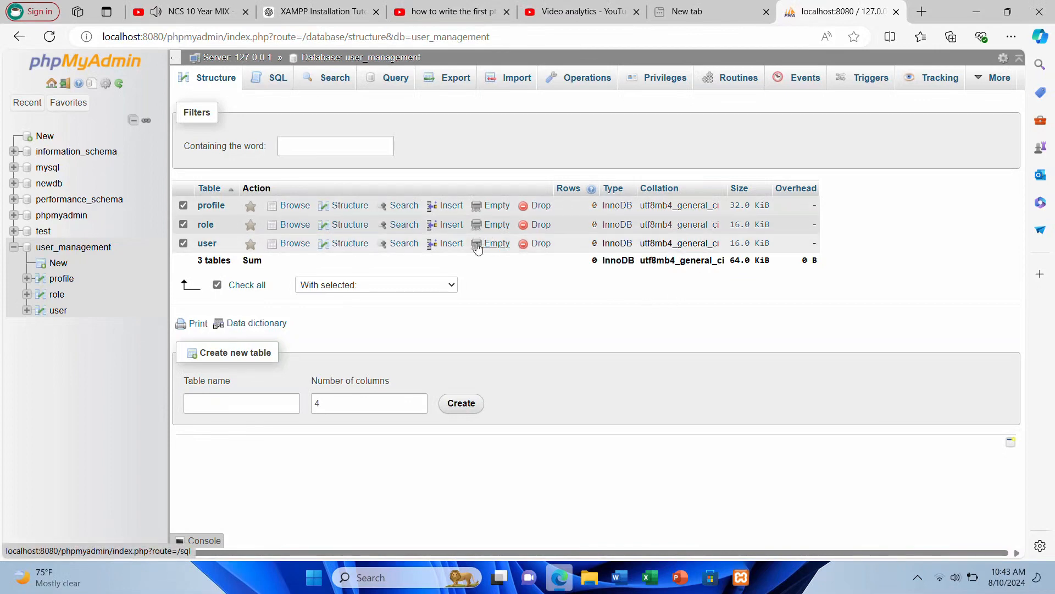
Review the column structure of the user table and the records and column structure of the role table
left_click(350, 245)
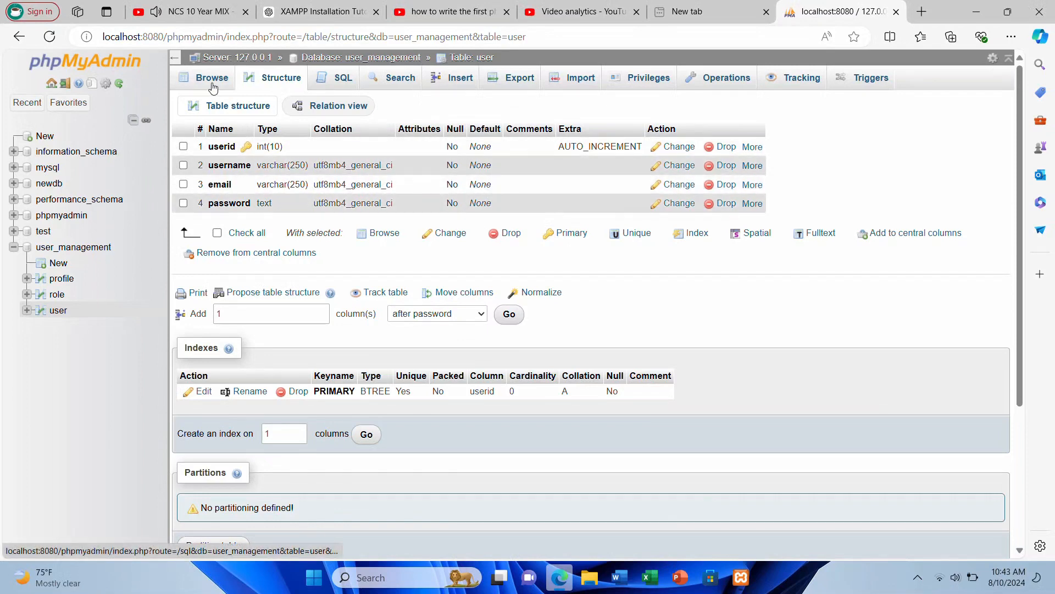
left_click(378, 58)
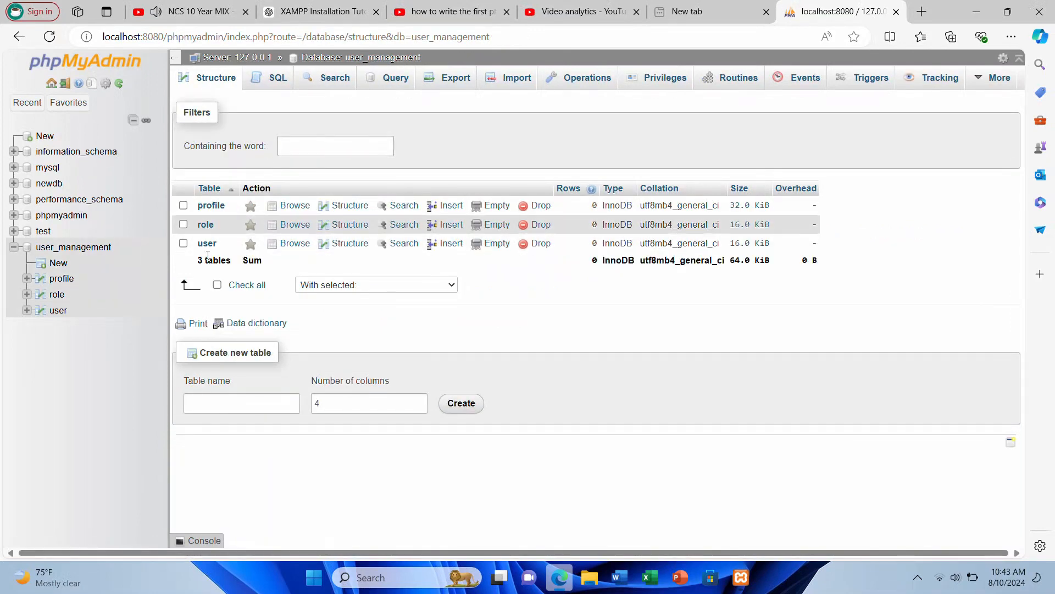
left_click(205, 226)
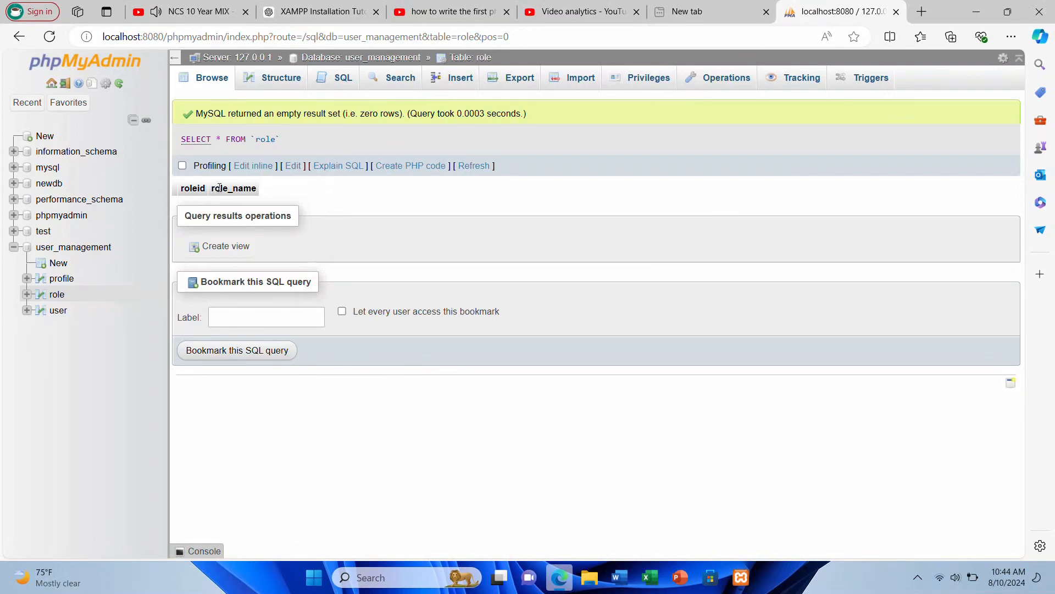
left_click_drag(212, 188, 255, 193)
left_click(289, 190)
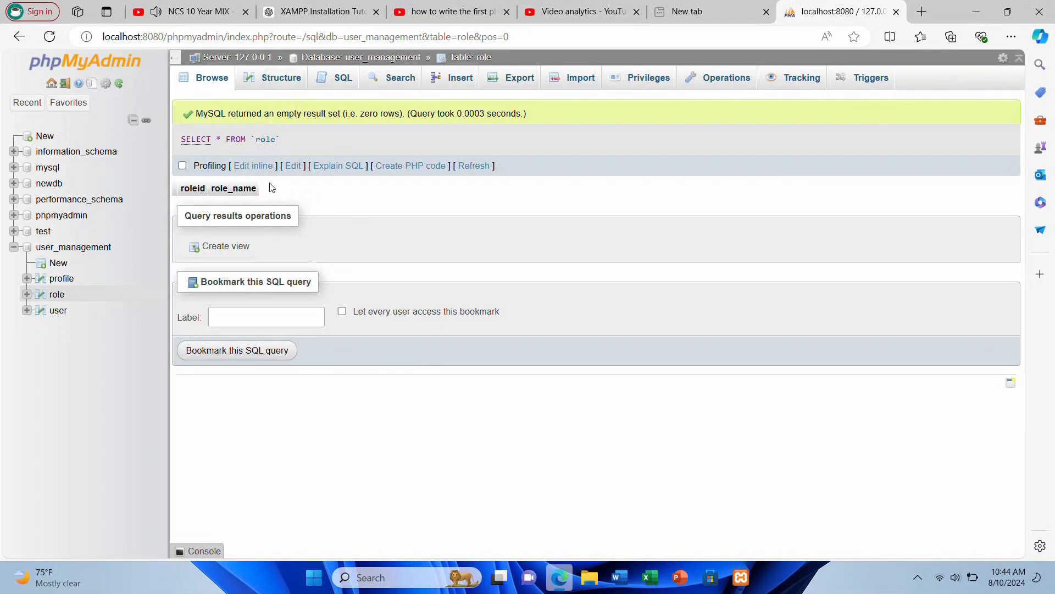
left_click(270, 82)
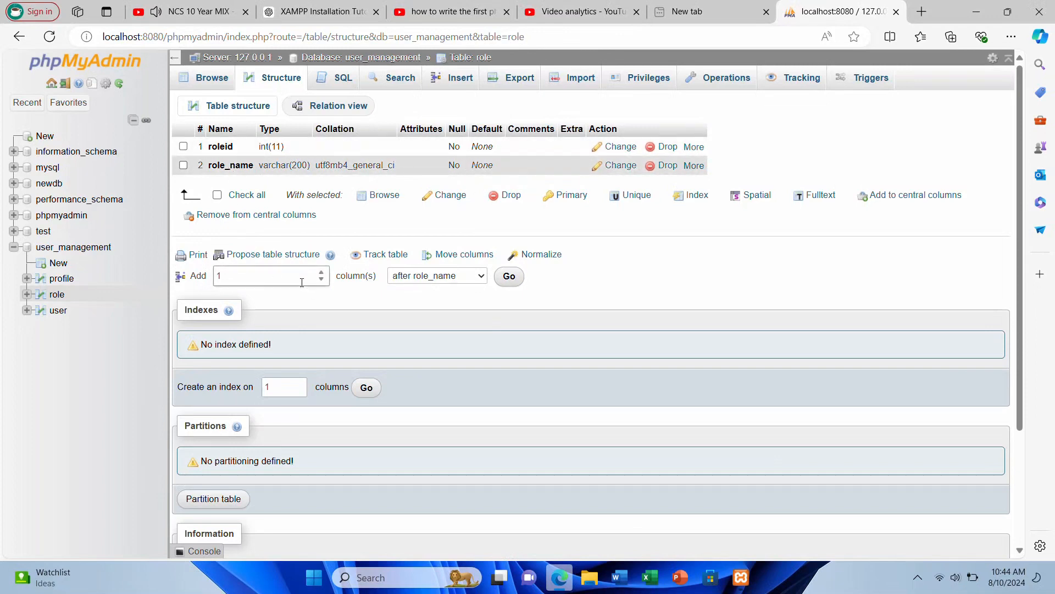
Define a new user_role table with INT columns uroleid, userid and roleid of length 10, and add an index named userid on userid
left_click(59, 266)
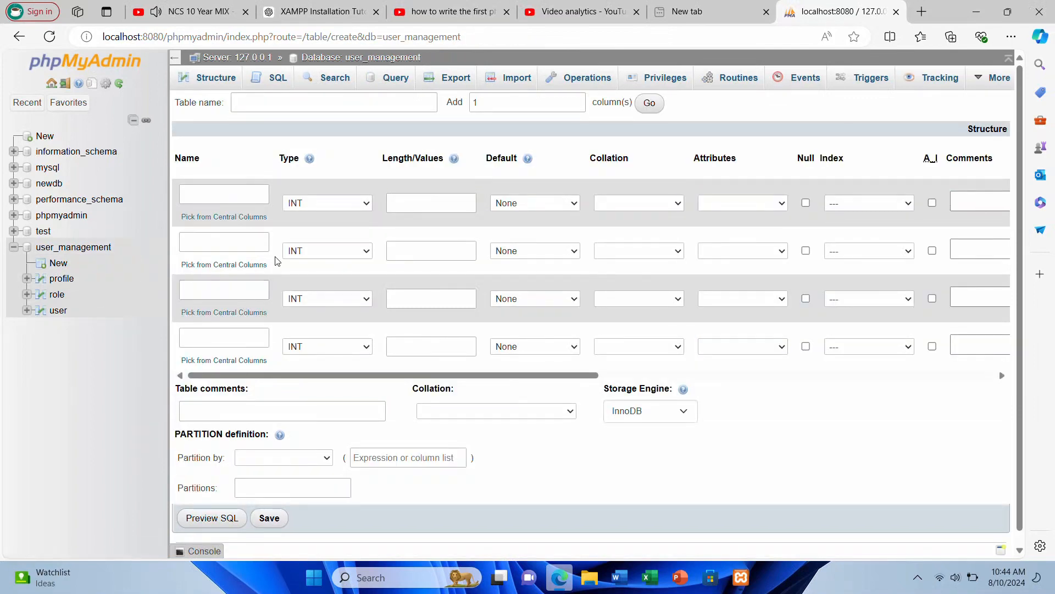
left_click(265, 103)
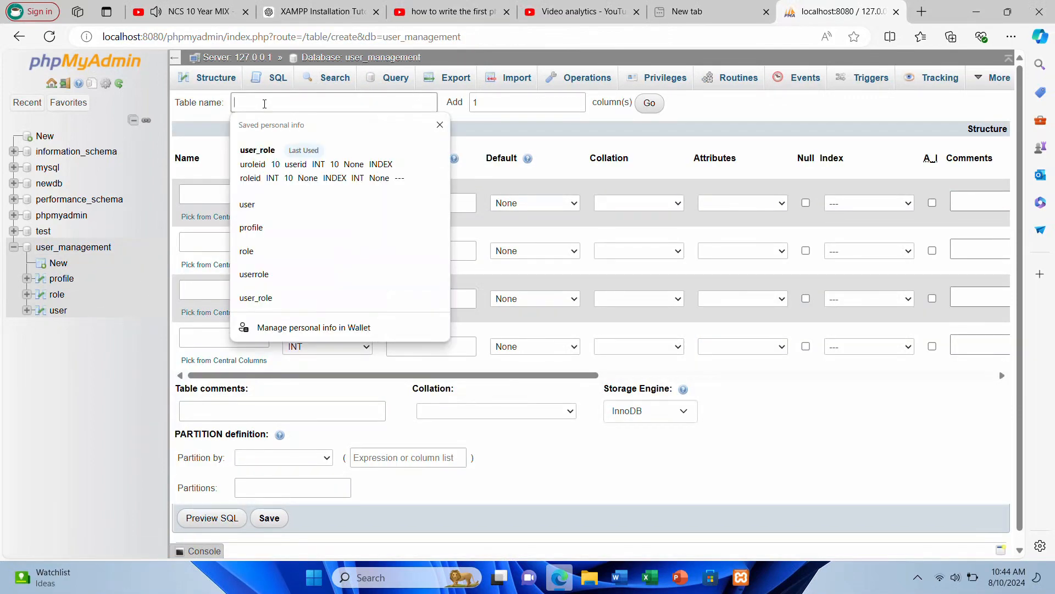
type("user")
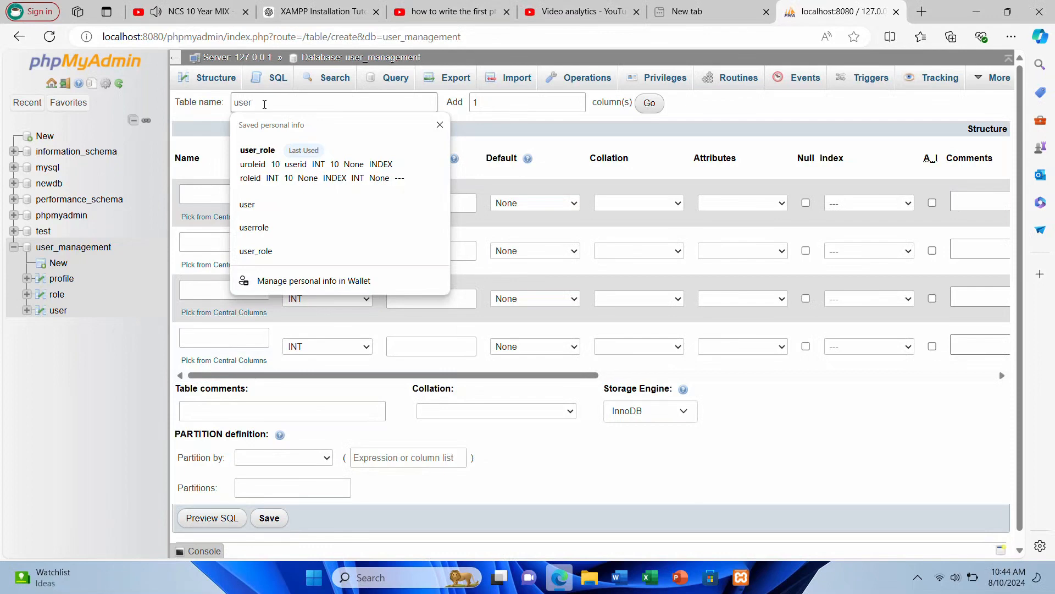
left_click(260, 163)
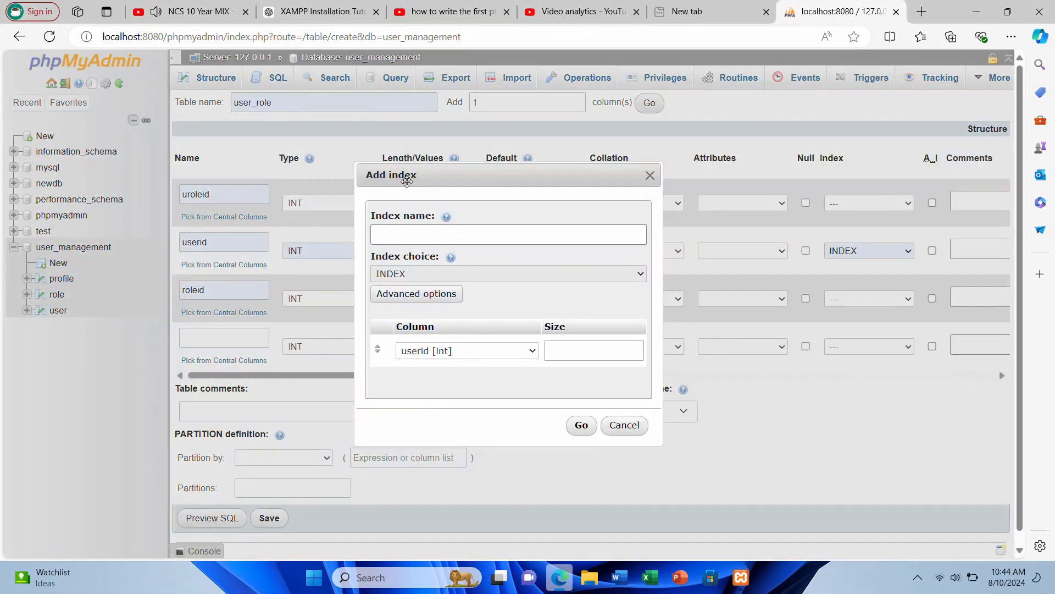
left_click(425, 232)
left_click(581, 425)
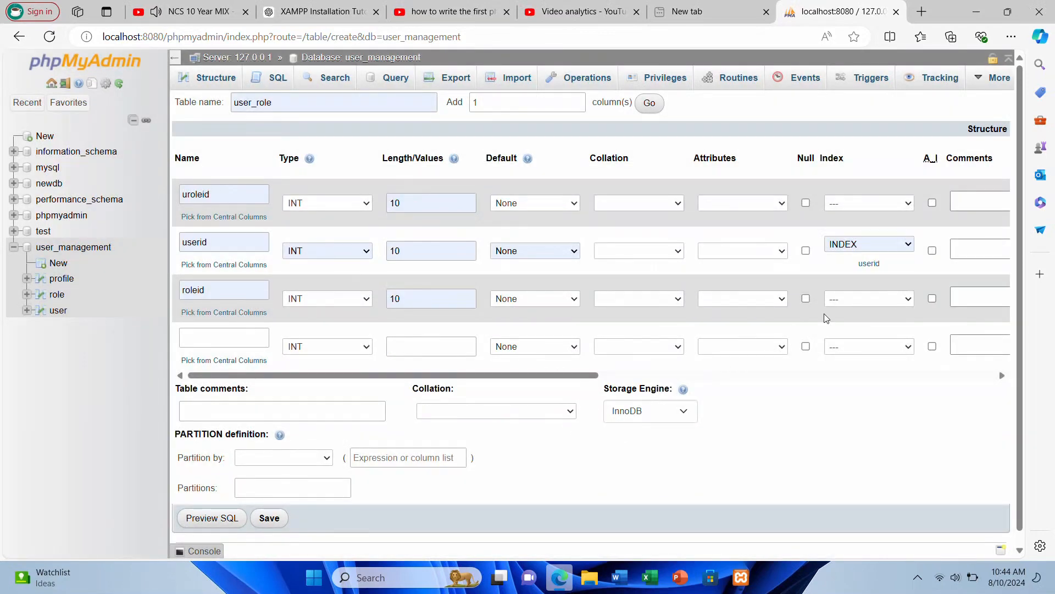
Add a single-column index named roleid on the roleid column, save the user_role table, and browse its records
left_click(858, 306)
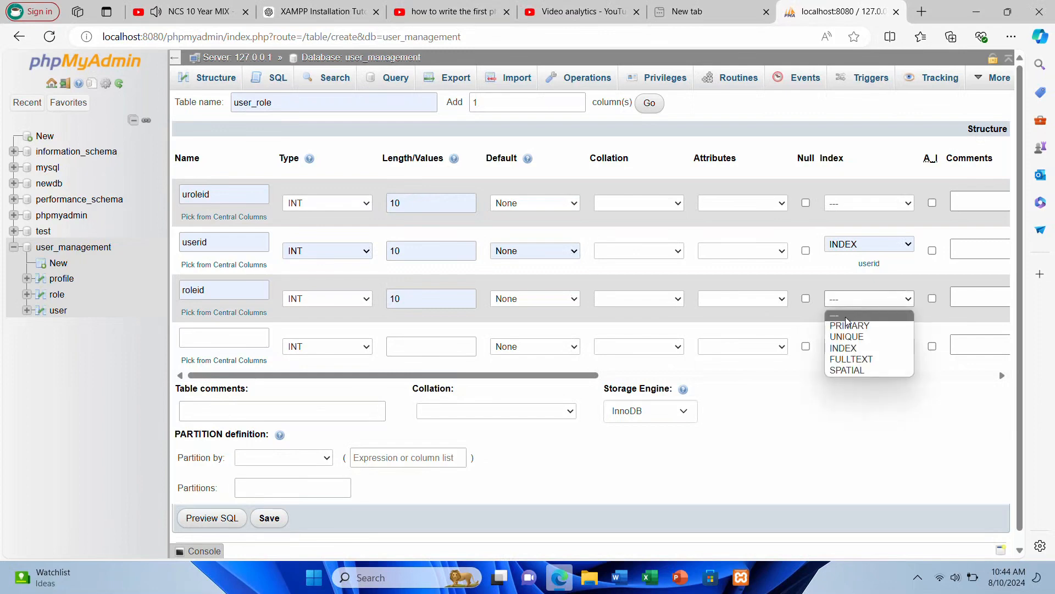
left_click(842, 349)
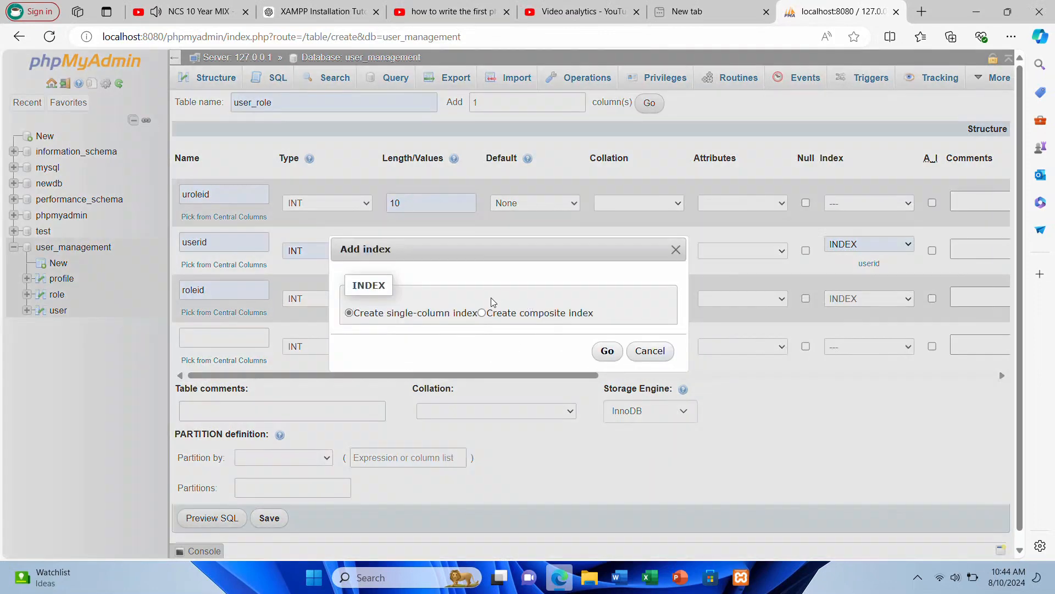
left_click(608, 353)
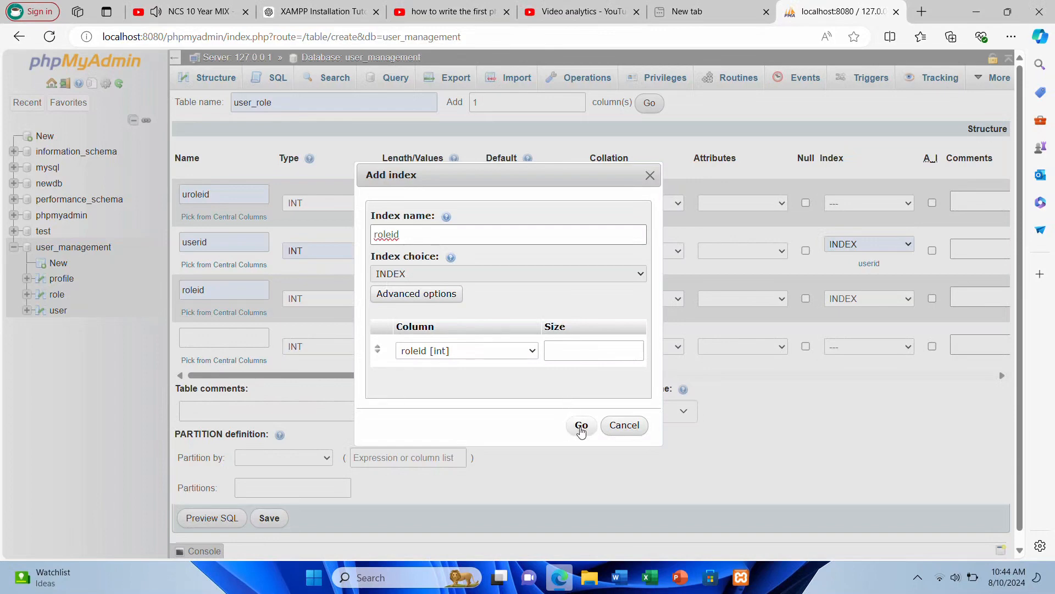
left_click(581, 425)
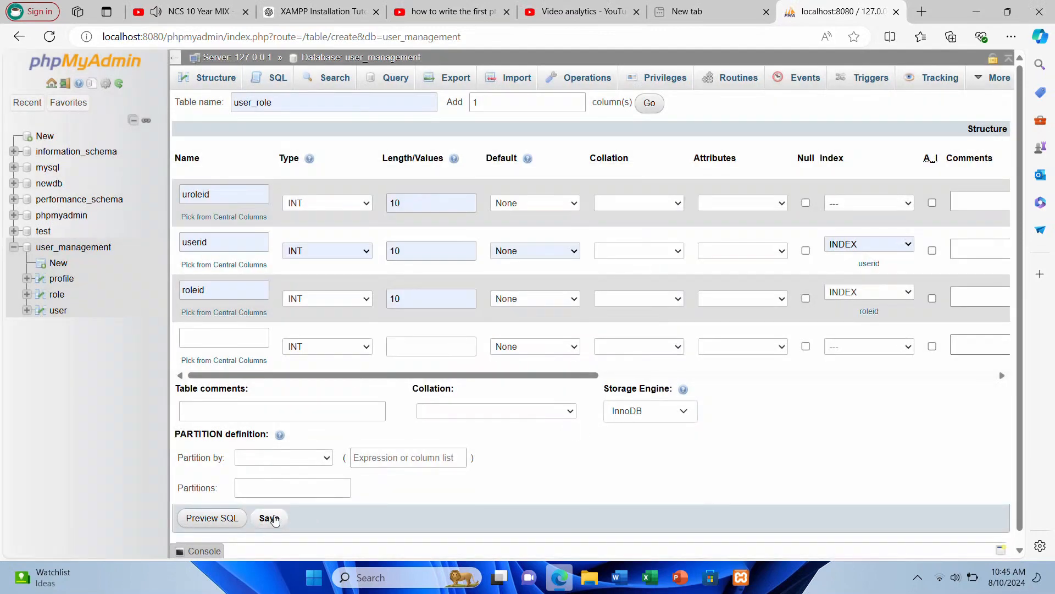
left_click(264, 521)
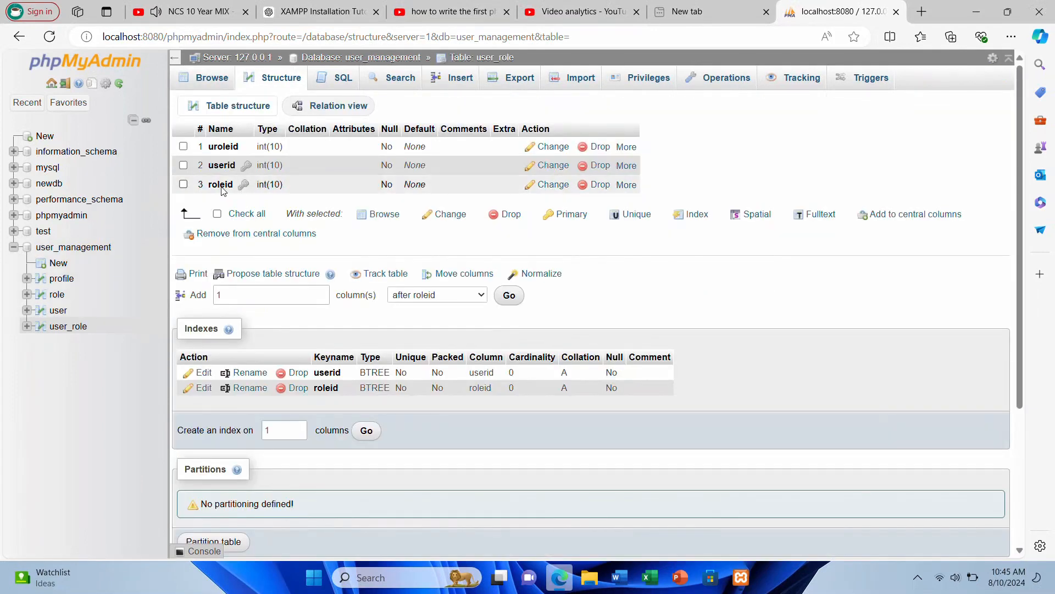
left_click(211, 79)
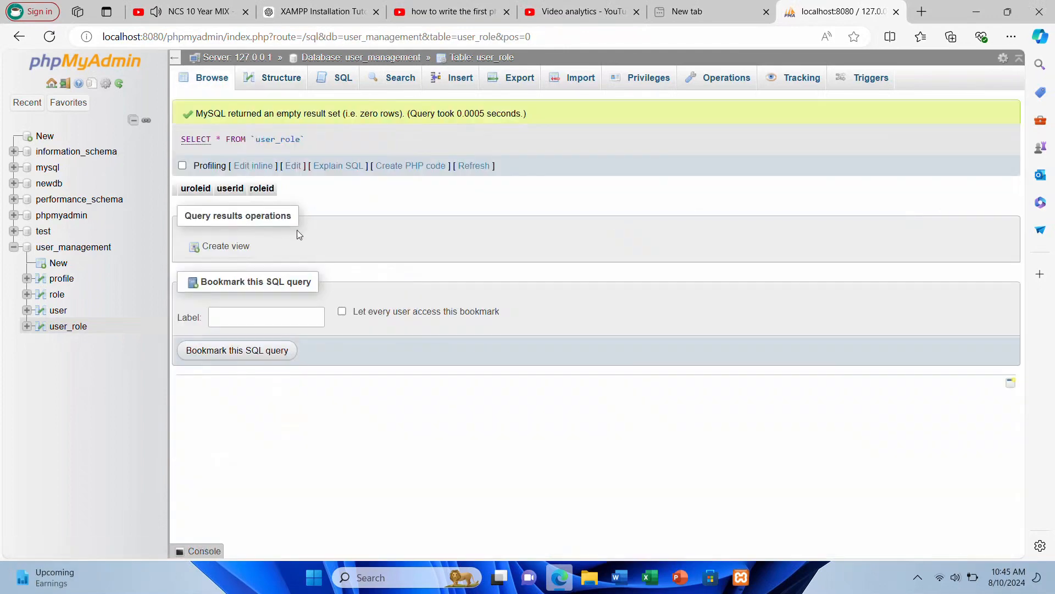